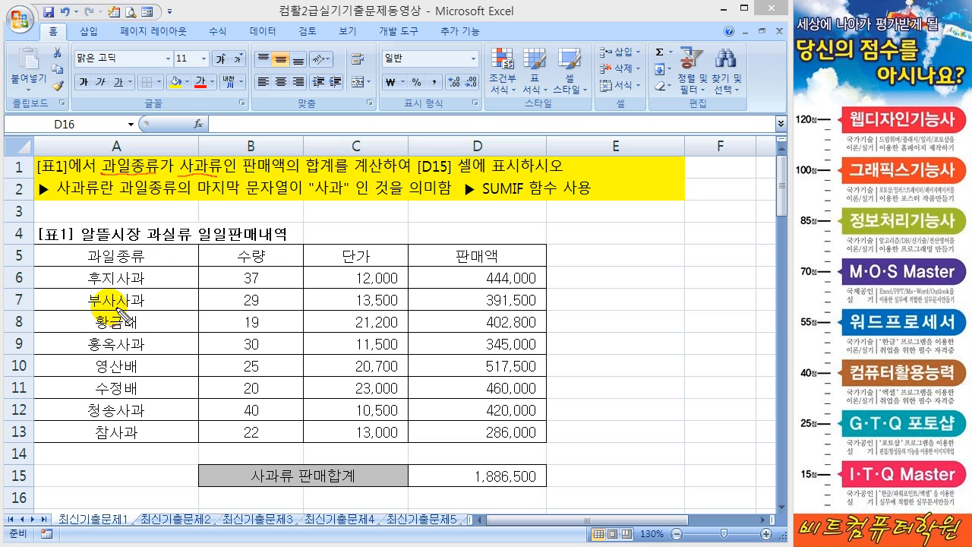
pyautogui.moveTo(147, 281)
pyautogui.mouseDown()
pyautogui.moveTo(142, 293)
pyautogui.moveTo(142, 269)
pyautogui.moveTo(145, 309)
pyautogui.moveTo(140, 291)
pyautogui.mouseUp()
pyautogui.moveTo(140, 336); pyautogui.dragTo(144, 357)
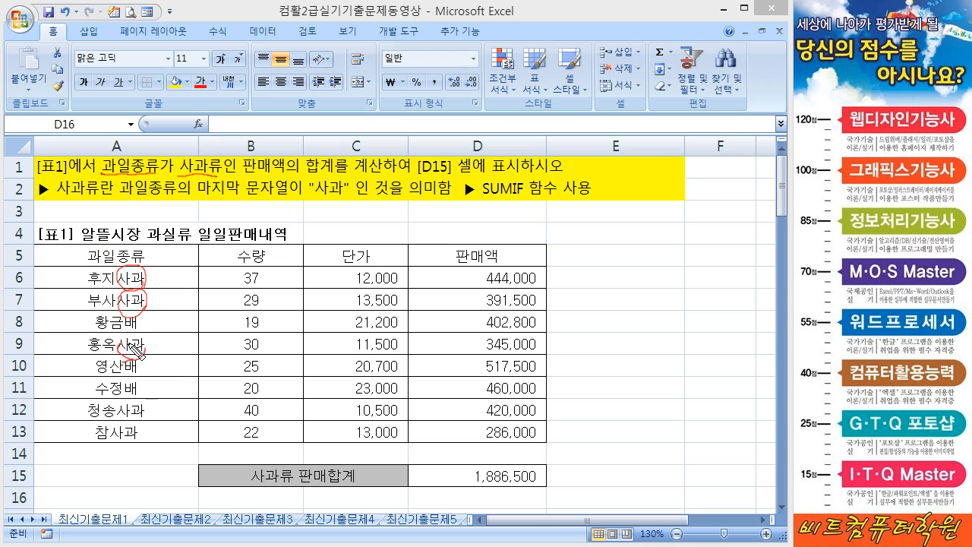
pyautogui.moveTo(139, 396)
pyautogui.mouseDown()
pyautogui.moveTo(144, 419)
pyautogui.moveTo(130, 446)
pyautogui.mouseUp()
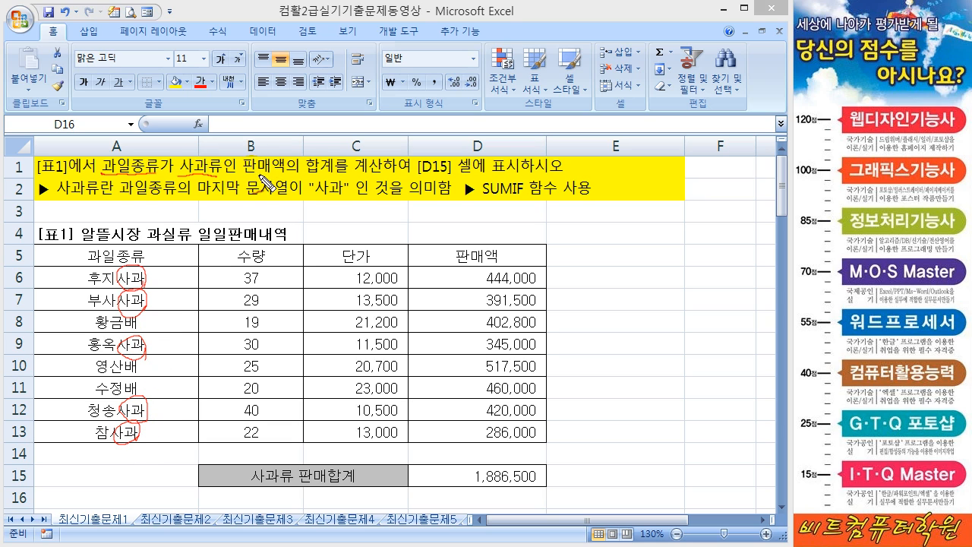
pyautogui.moveTo(307, 178); pyautogui.dragTo(369, 174)
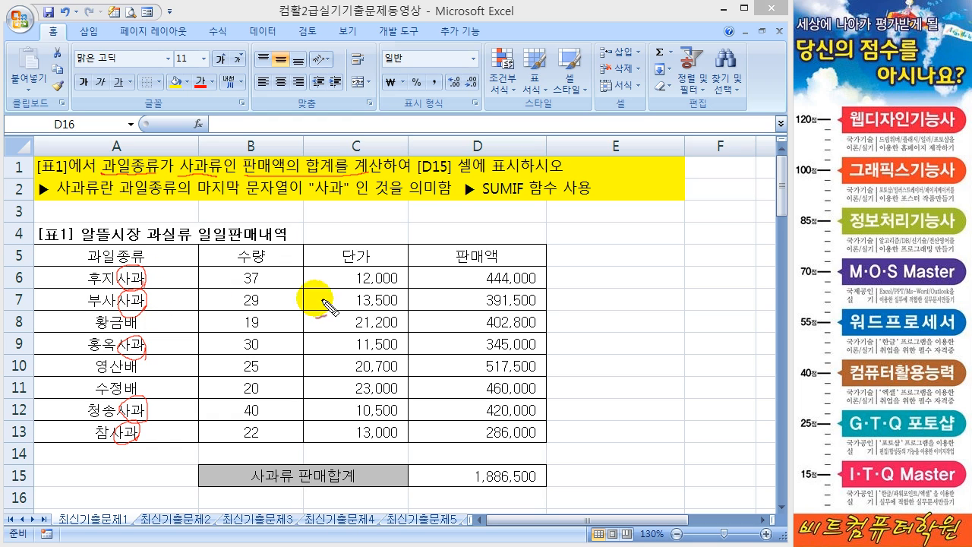
pyautogui.moveTo(514, 282)
pyautogui.mouseDown()
pyautogui.moveTo(494, 279)
pyautogui.moveTo(499, 361)
pyautogui.mouseUp()
pyautogui.moveTo(498, 401); pyautogui.dragTo(494, 420)
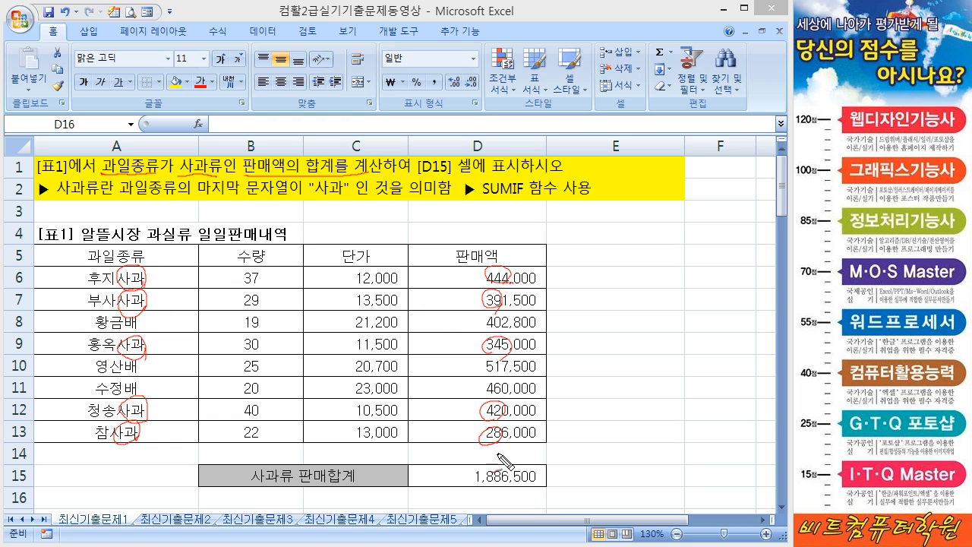
pyautogui.moveTo(499, 456); pyautogui.dragTo(495, 440)
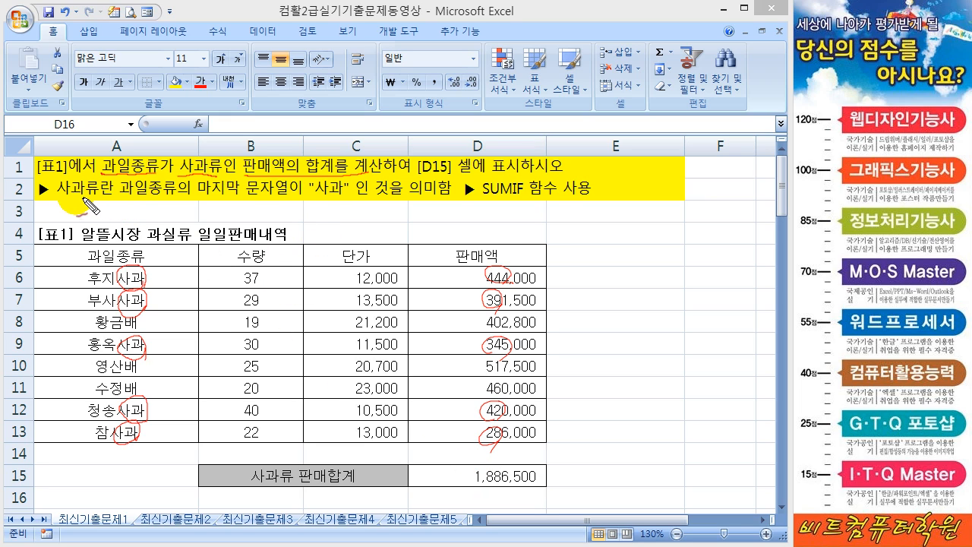
pyautogui.moveTo(64, 196); pyautogui.dragTo(101, 194)
pyautogui.moveTo(170, 200); pyautogui.dragTo(167, 189)
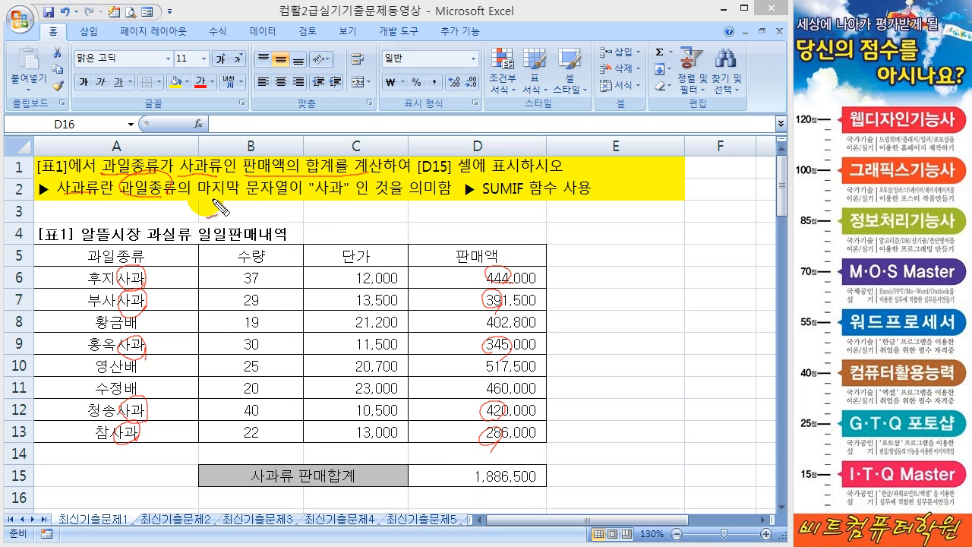
pyautogui.moveTo(356, 199)
pyautogui.mouseDown()
pyautogui.moveTo(334, 182)
pyautogui.moveTo(327, 237)
pyautogui.mouseUp()
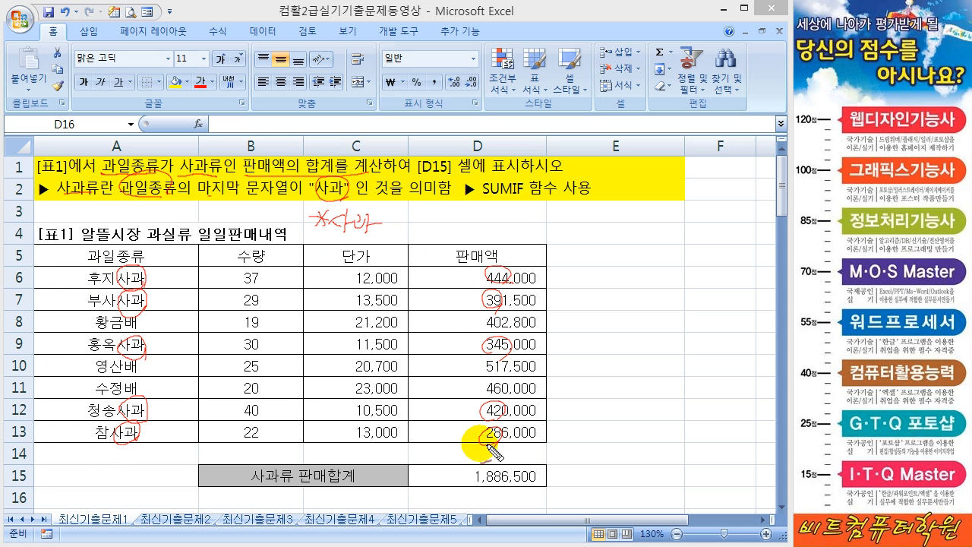
pyautogui.press('Escape')
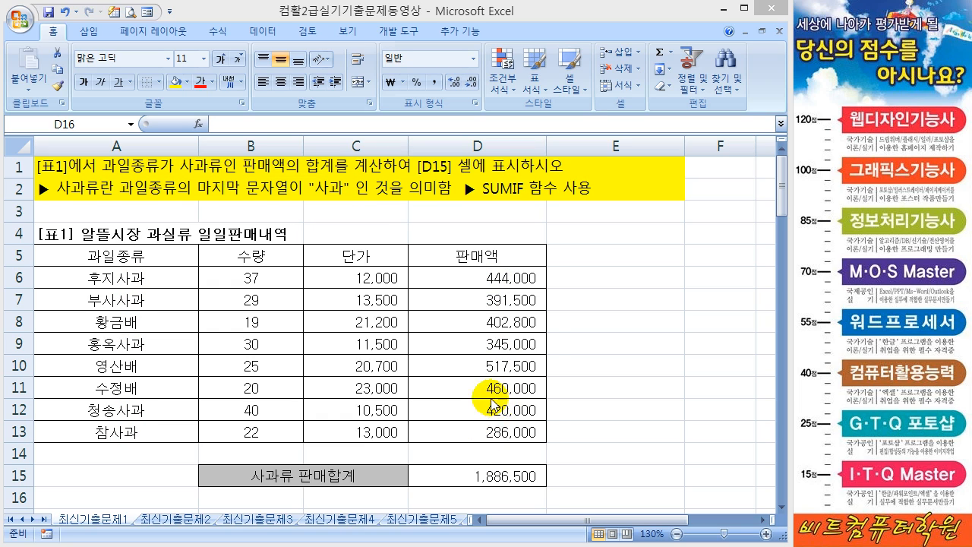
pyautogui.press('Escape')
# Step: Clear cell D15 and enter the syntax note "SUMIF(조건범위, 조건, 합을 구할 범위)" in D14
pyautogui.click(512, 478)
pyautogui.press('Delete')
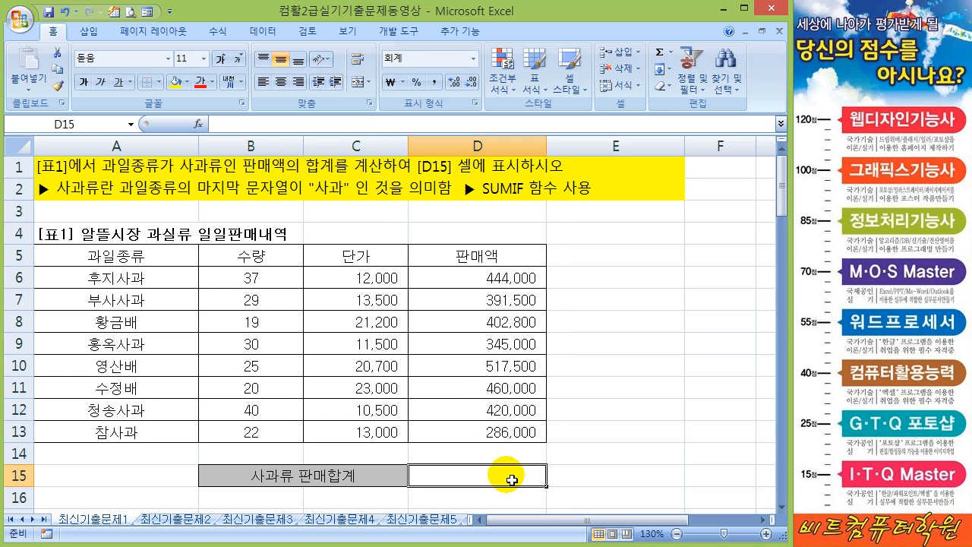
pyautogui.press('Up')
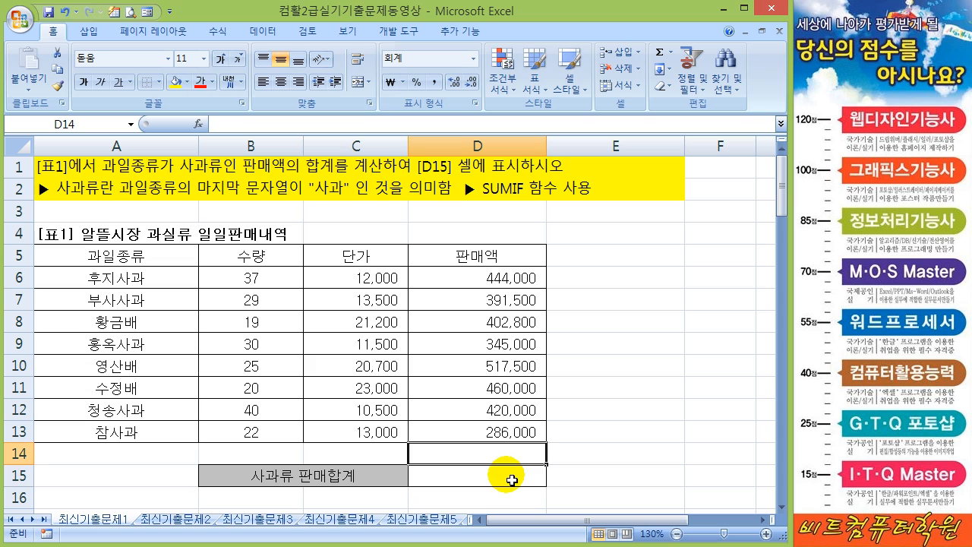
pyautogui.write('SUMIF')
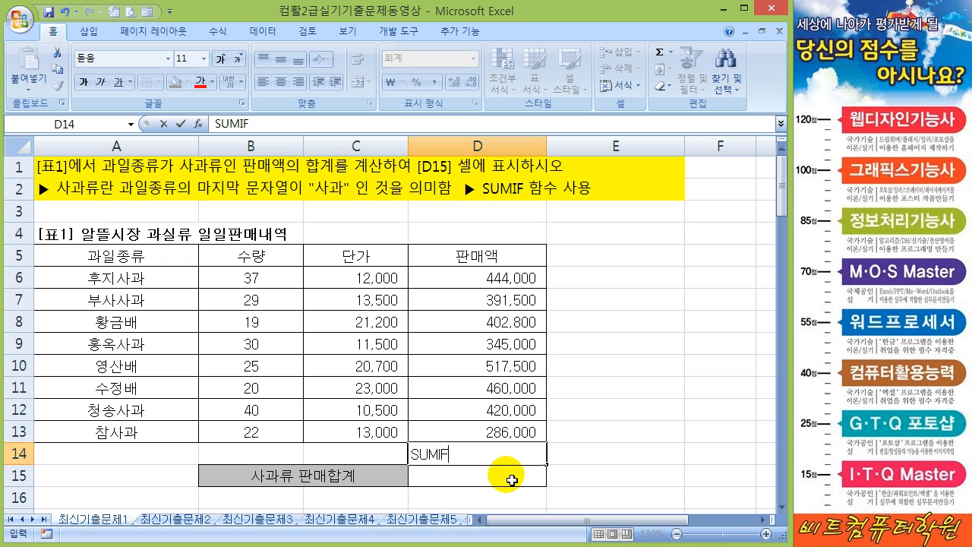
pyautogui.write('(조건범위, 조건')
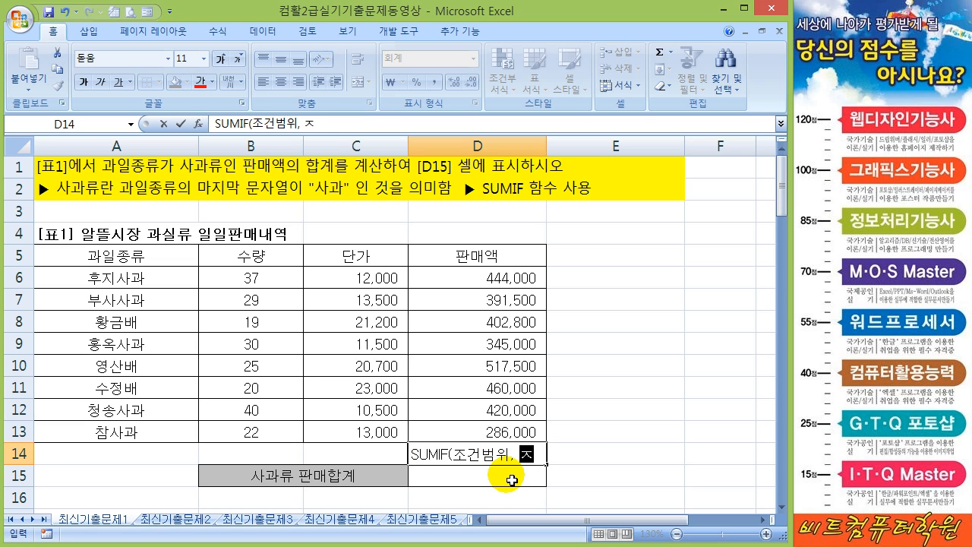
pyautogui.write(', 합을 굴')
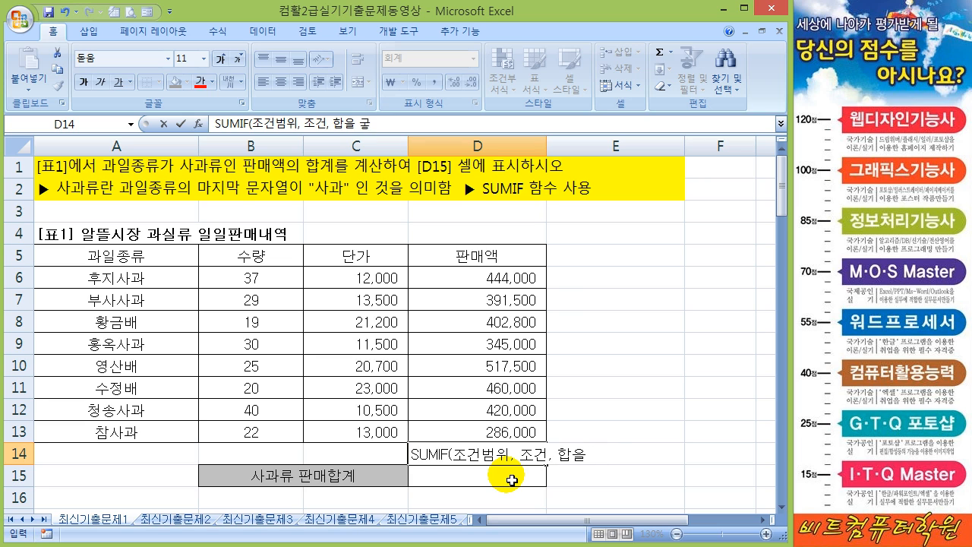
pyautogui.press('Return')
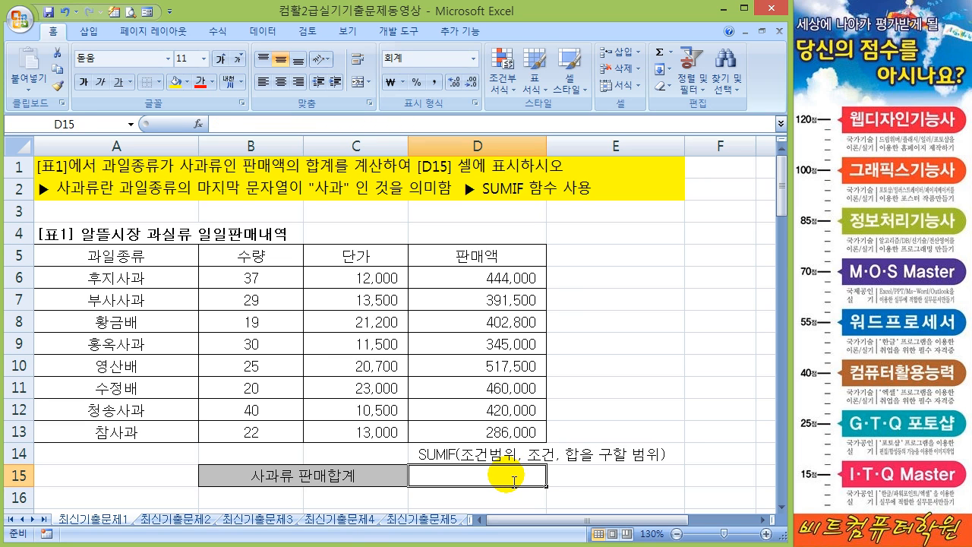
# Step: Total the sales amounts of fruit types ending in 사과 in D15 with =SUMIF(A6:A13,"*사과",D6:D13)
pyautogui.write('=SUMIF(')
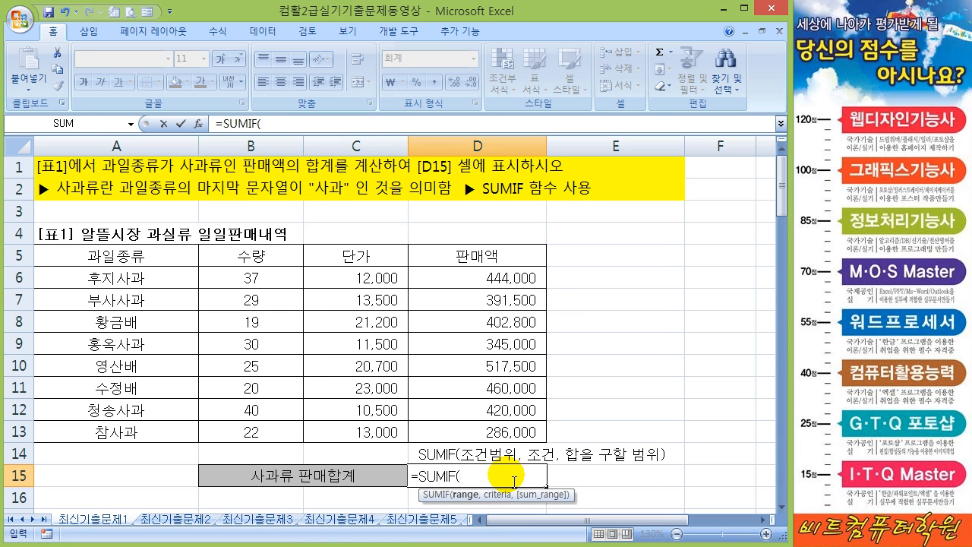
pyautogui.moveTo(157, 278); pyautogui.dragTo(155, 434)
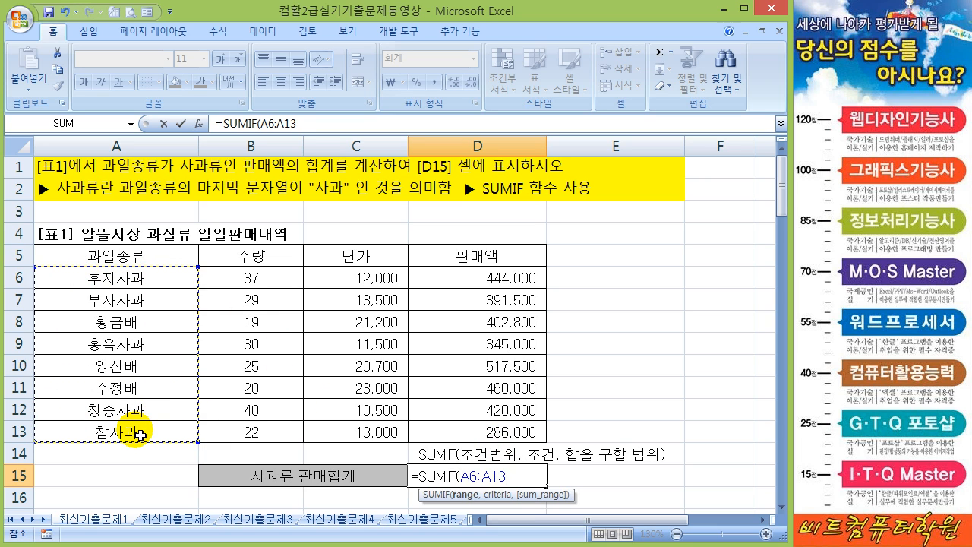
pyautogui.write(',')
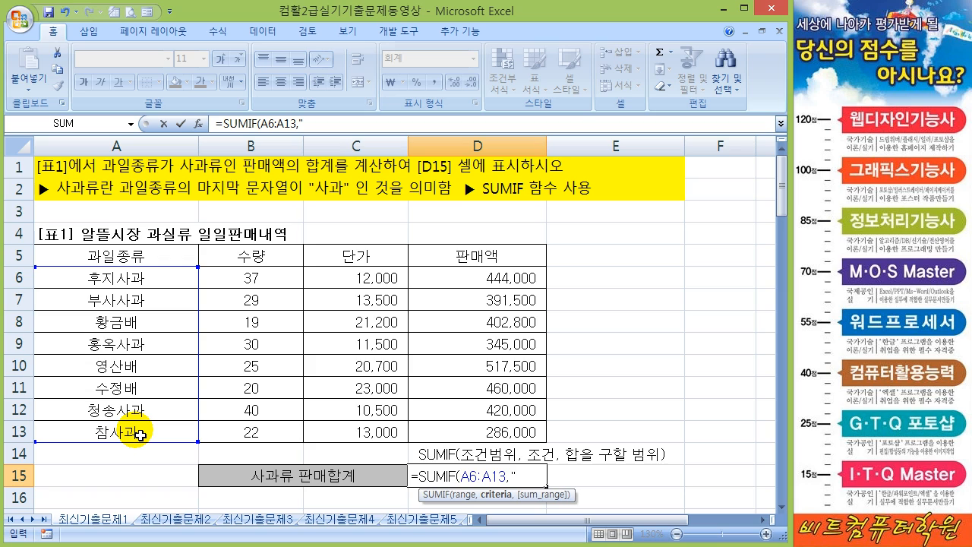
pyautogui.write('"*사고')
pyautogui.write('시고')
pyautogui.write('사고')
pyautogui.write('",')
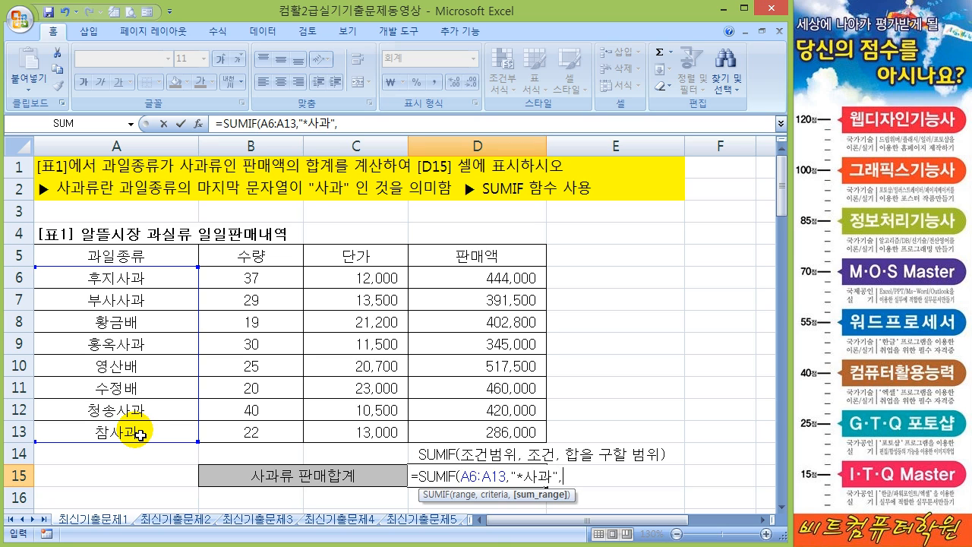
pyautogui.moveTo(449, 282); pyautogui.dragTo(485, 432)
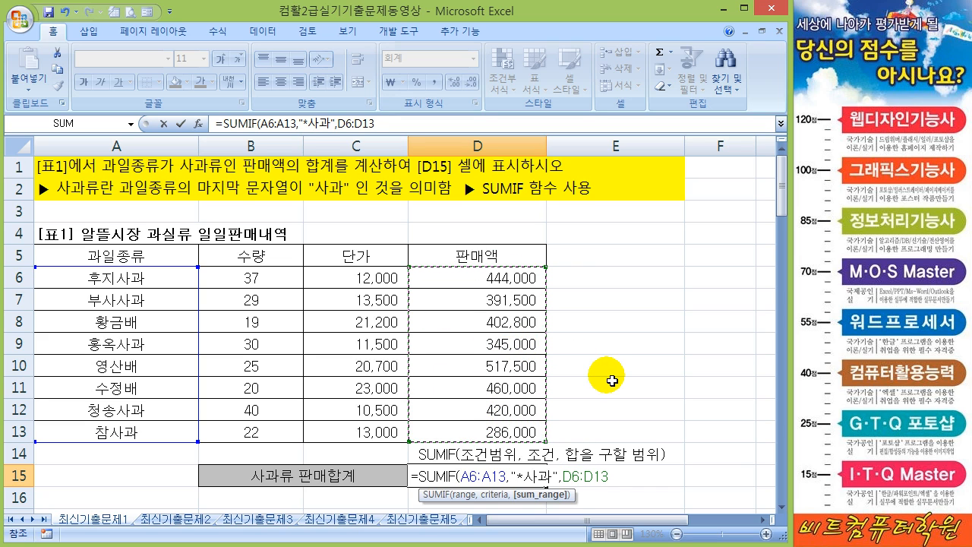
pyautogui.write(')')
pyautogui.press('Return')
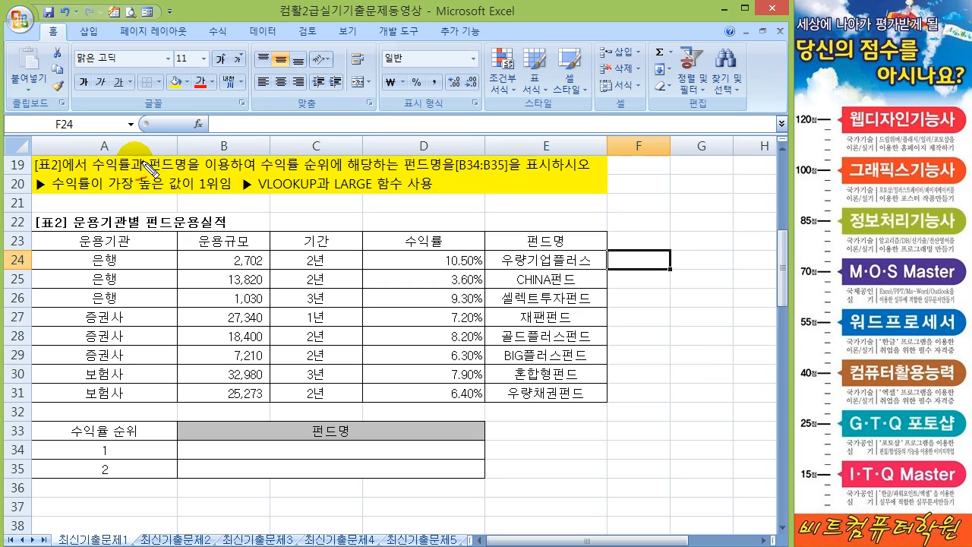
pyautogui.moveTo(91, 161); pyautogui.dragTo(99, 144)
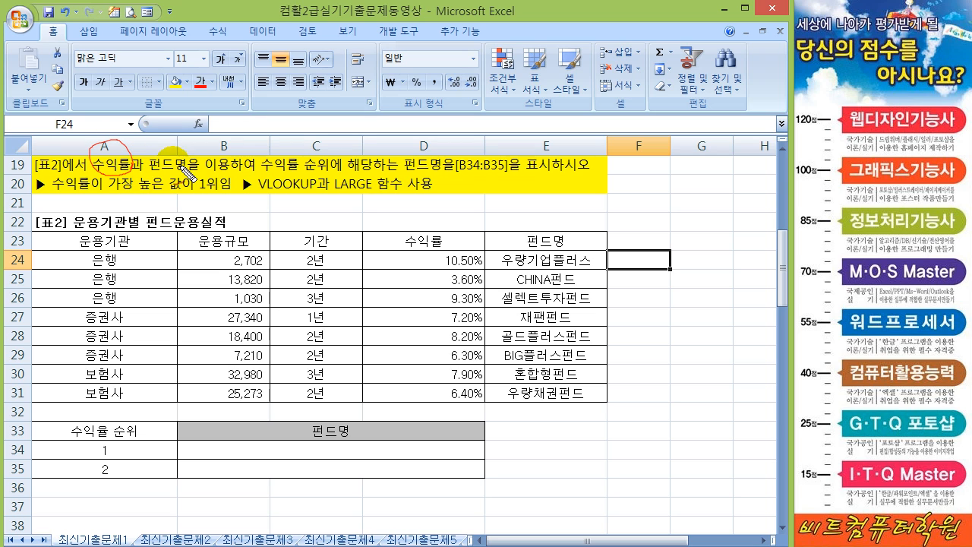
pyautogui.moveTo(155, 163); pyautogui.dragTo(183, 188)
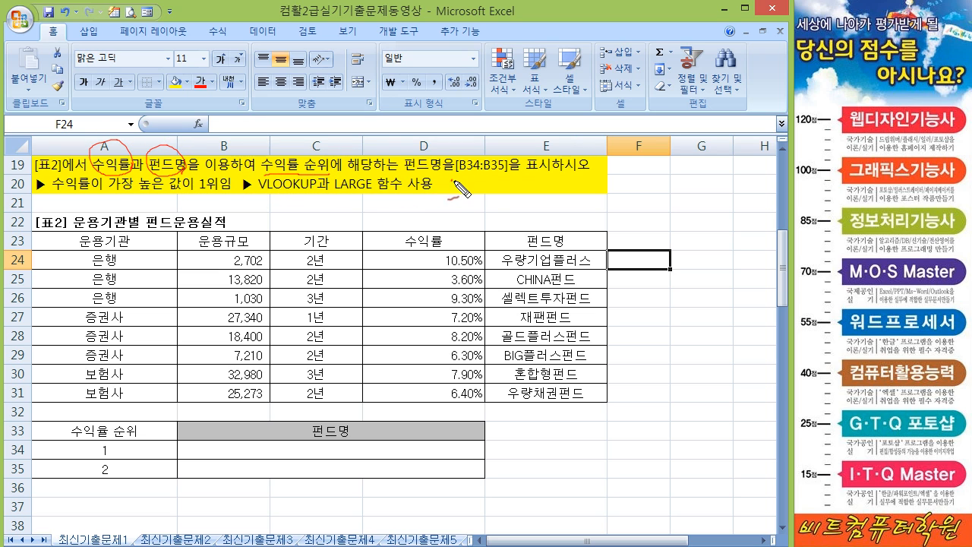
pyautogui.moveTo(459, 196); pyautogui.dragTo(449, 160)
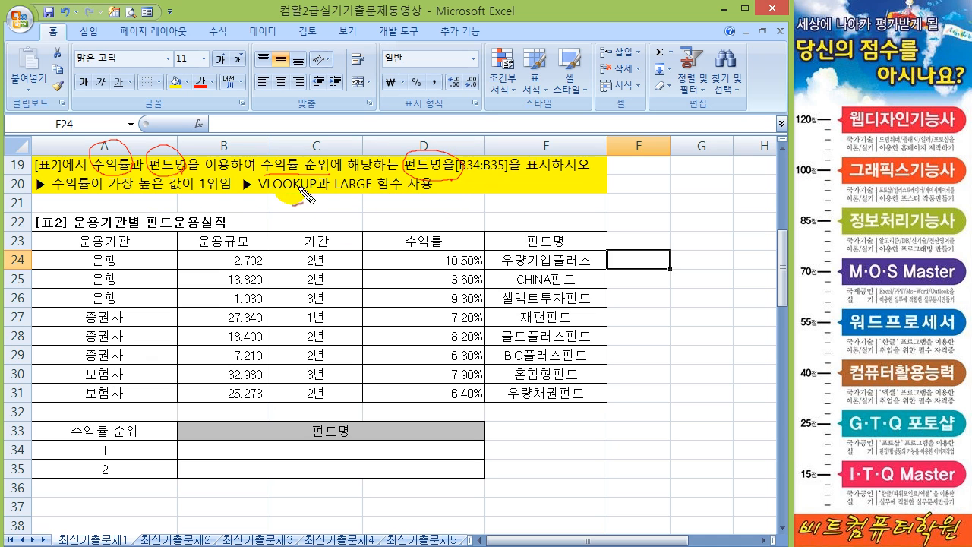
pyautogui.moveTo(490, 257)
pyautogui.mouseDown()
pyautogui.moveTo(461, 254)
pyautogui.moveTo(423, 278)
pyautogui.moveTo(410, 392)
pyautogui.moveTo(461, 398)
pyautogui.moveTo(498, 369)
pyautogui.moveTo(501, 262)
pyautogui.moveTo(447, 251)
pyautogui.mouseUp()
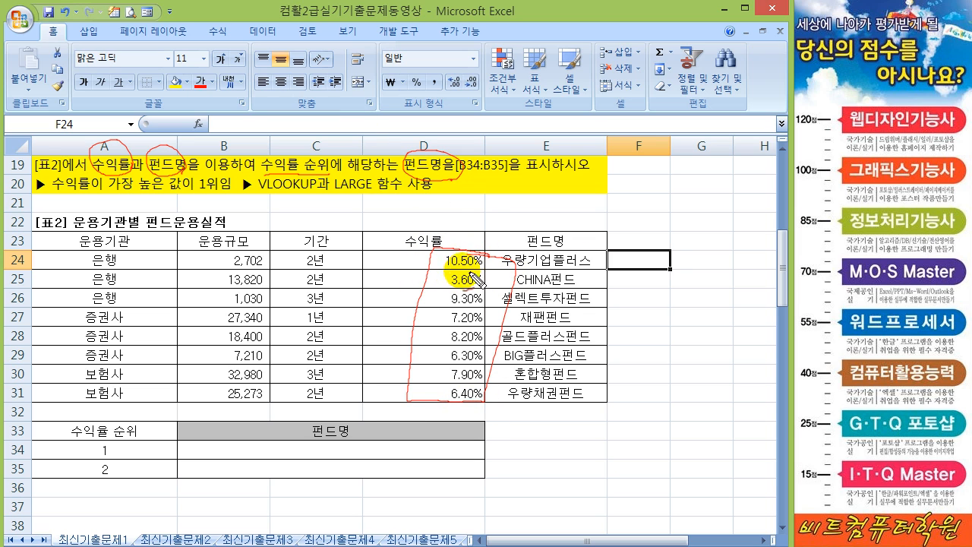
pyautogui.moveTo(395, 264); pyautogui.dragTo(433, 299)
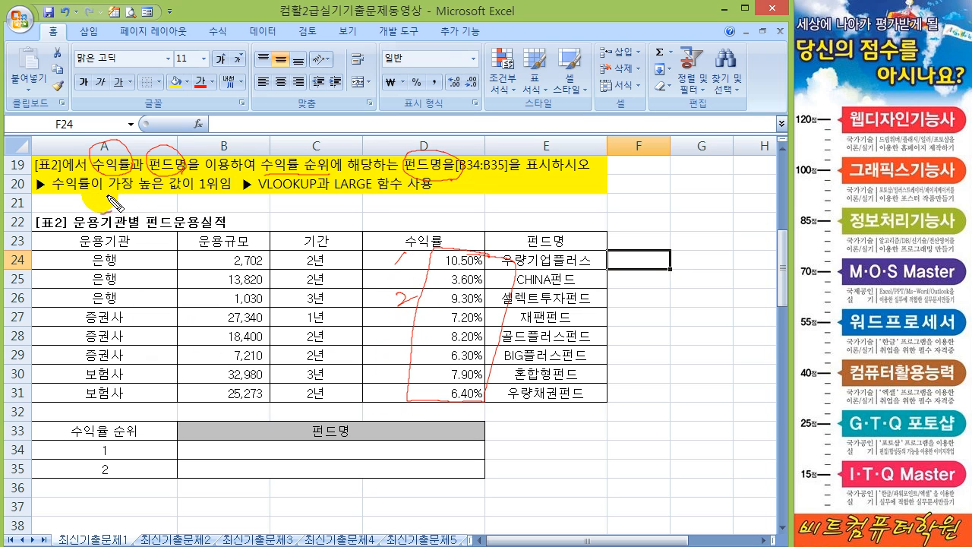
pyautogui.moveTo(106, 443); pyautogui.dragTo(116, 456)
pyautogui.moveTo(113, 470)
pyautogui.mouseDown()
pyautogui.moveTo(124, 467)
pyautogui.moveTo(119, 480)
pyautogui.mouseUp()
pyautogui.moveTo(431, 262); pyautogui.dragTo(450, 262)
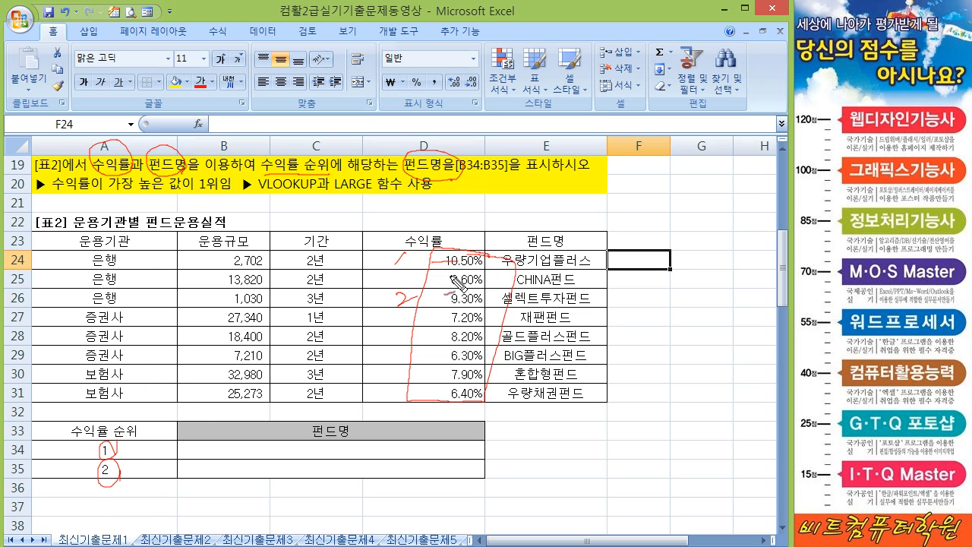
pyautogui.moveTo(427, 305); pyautogui.dragTo(461, 304)
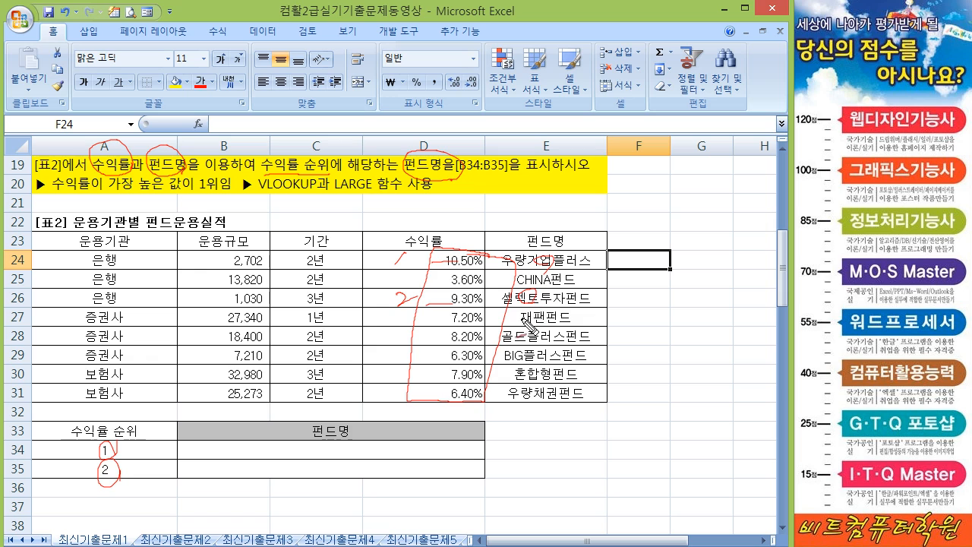
pyautogui.moveTo(328, 443); pyautogui.dragTo(331, 455)
pyautogui.moveTo(333, 490); pyautogui.dragTo(343, 486)
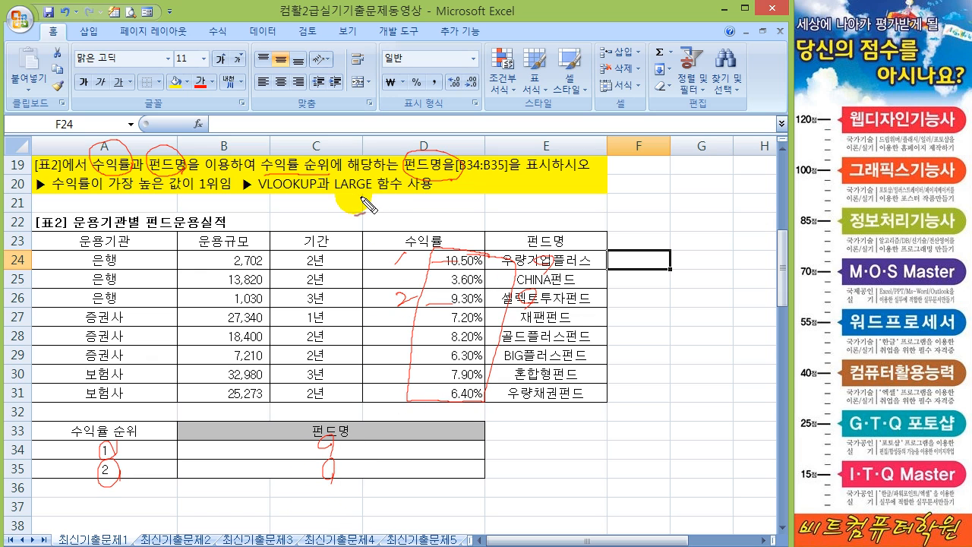
pyautogui.moveTo(334, 195); pyautogui.dragTo(349, 186)
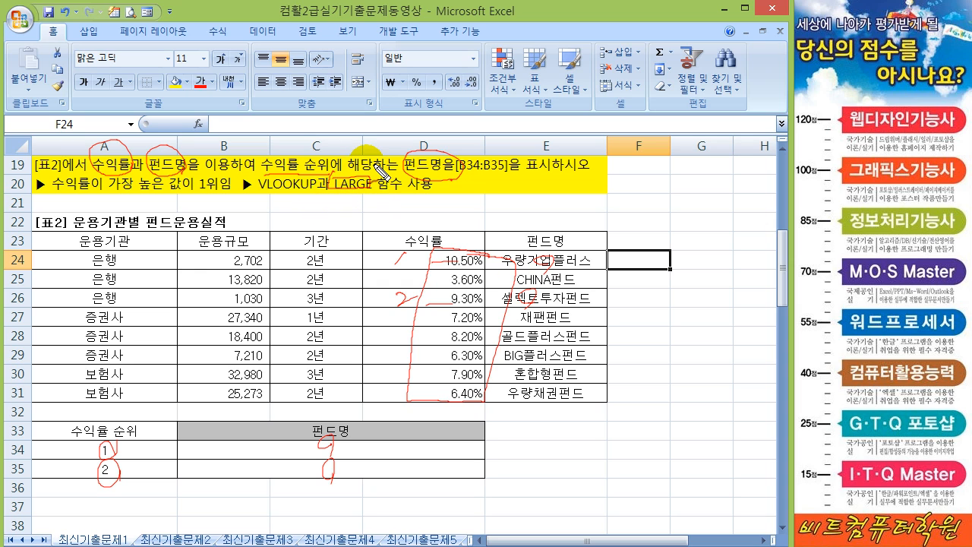
pyautogui.press('Escape')
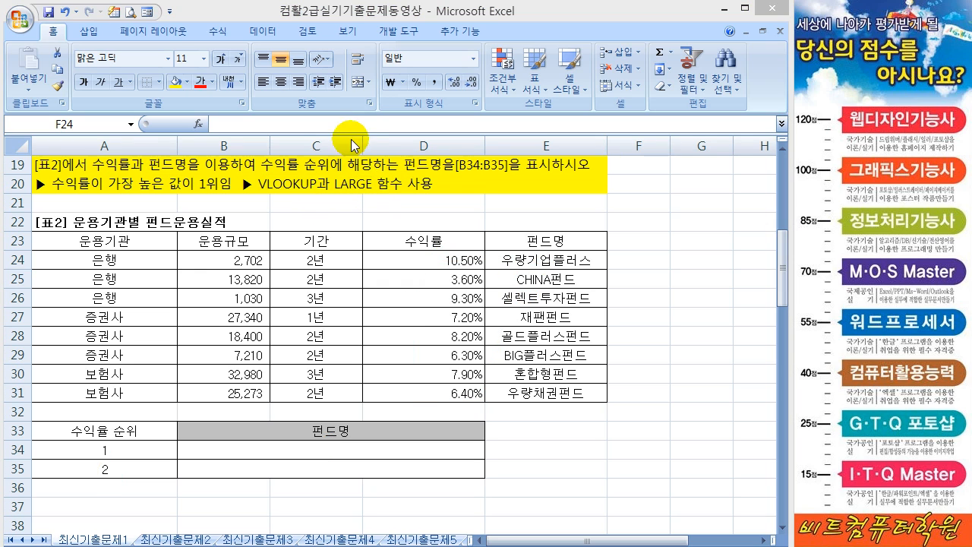
pyautogui.click(566, 438)
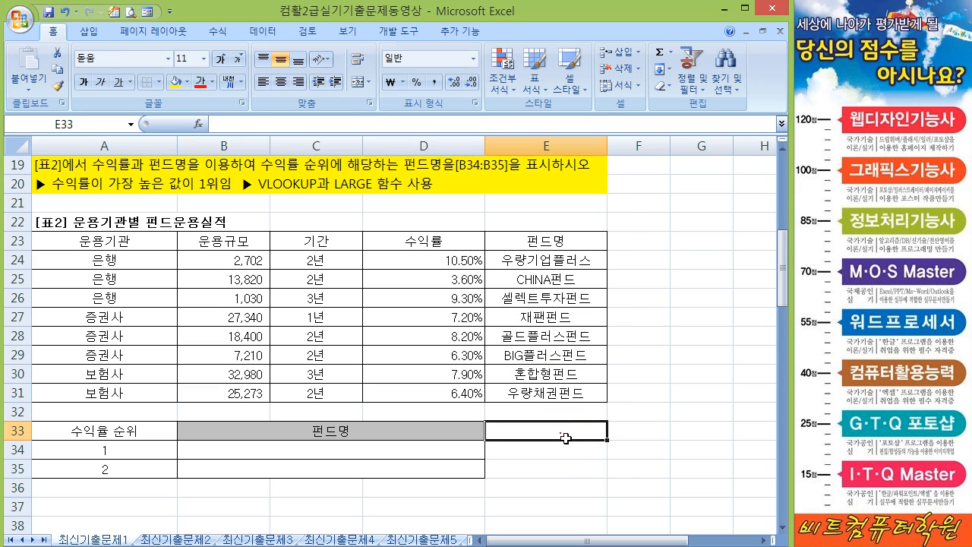
pyautogui.write('=LAR')
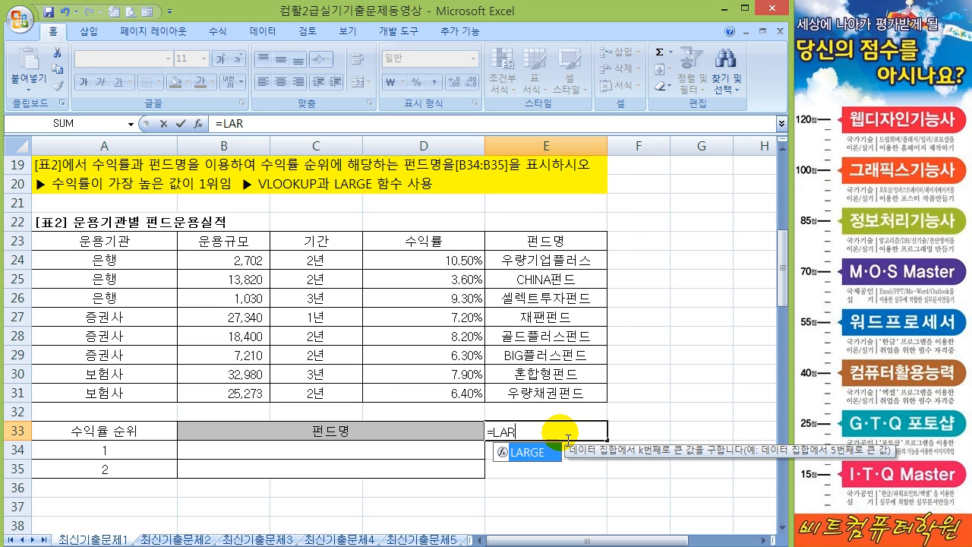
pyautogui.press('Return')
pyautogui.hotkey('ctrl', 'z')
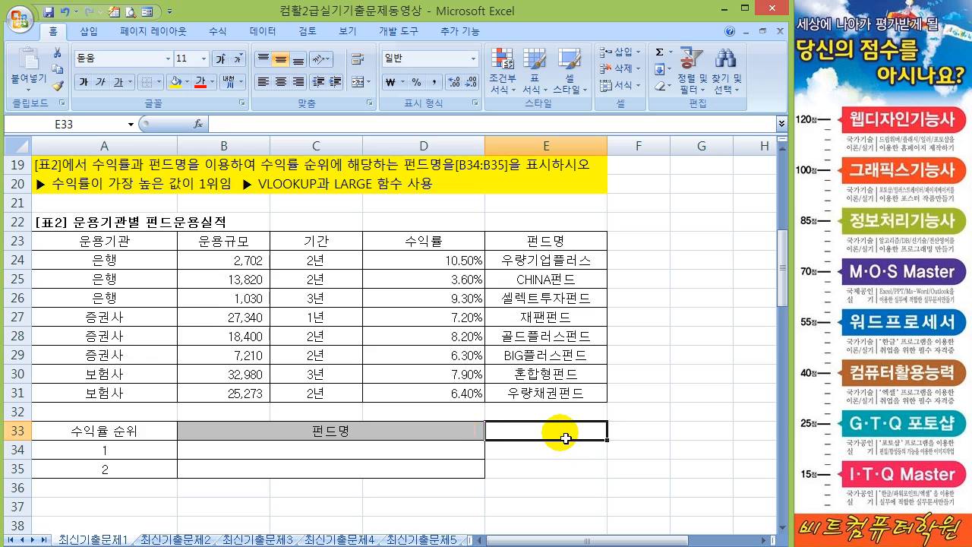
pyautogui.press('Down')
pyautogui.write('L')
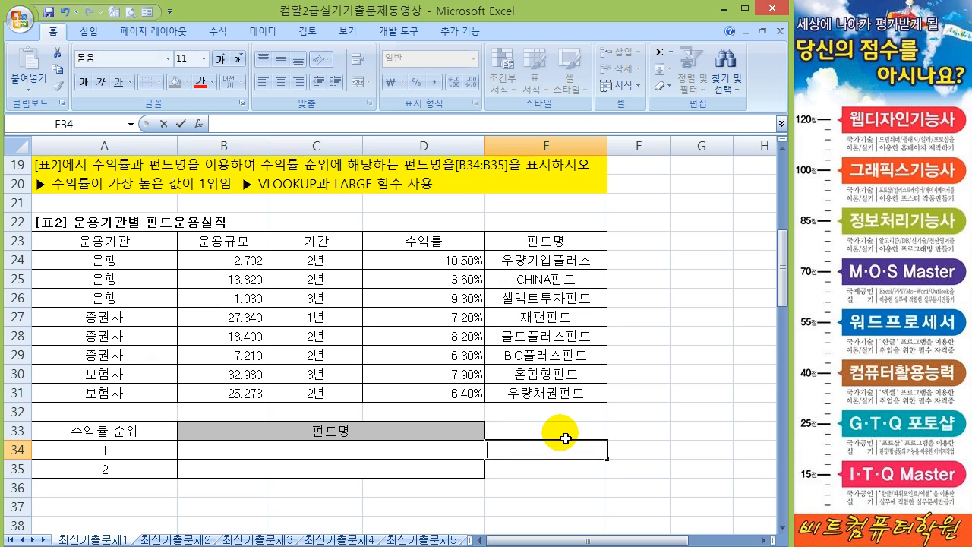
pyautogui.write('=LAG')
pyautogui.press('Escape')
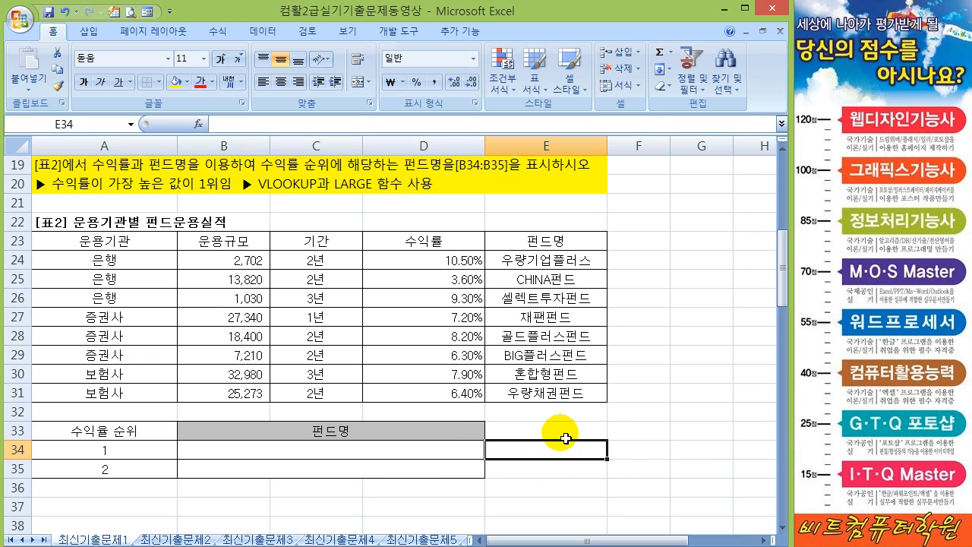
# Step: Enter the syntax note "LARGE(범위, 몇번째)" in cell E32
pyautogui.press('Up')
pyautogui.press('Up')
pyautogui.write('LA')
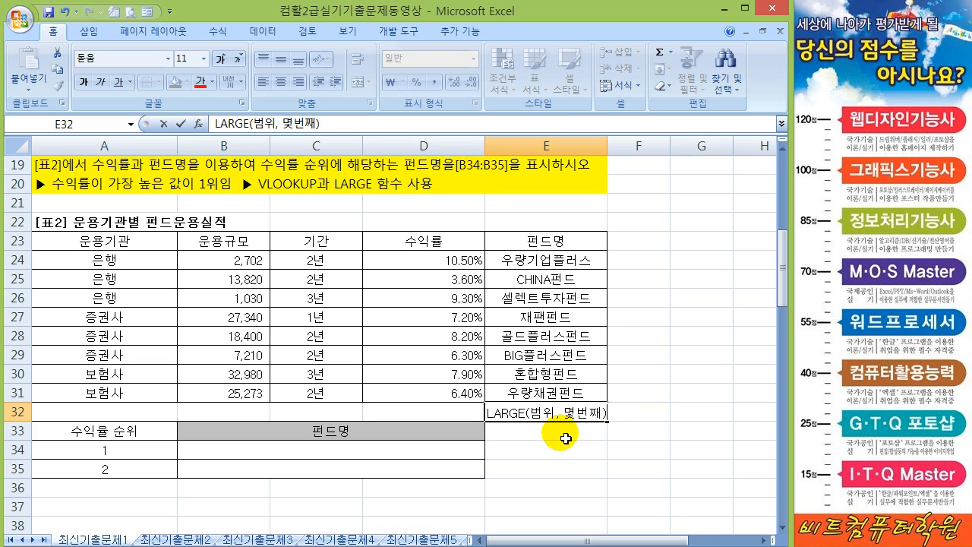
pyautogui.press('Return')
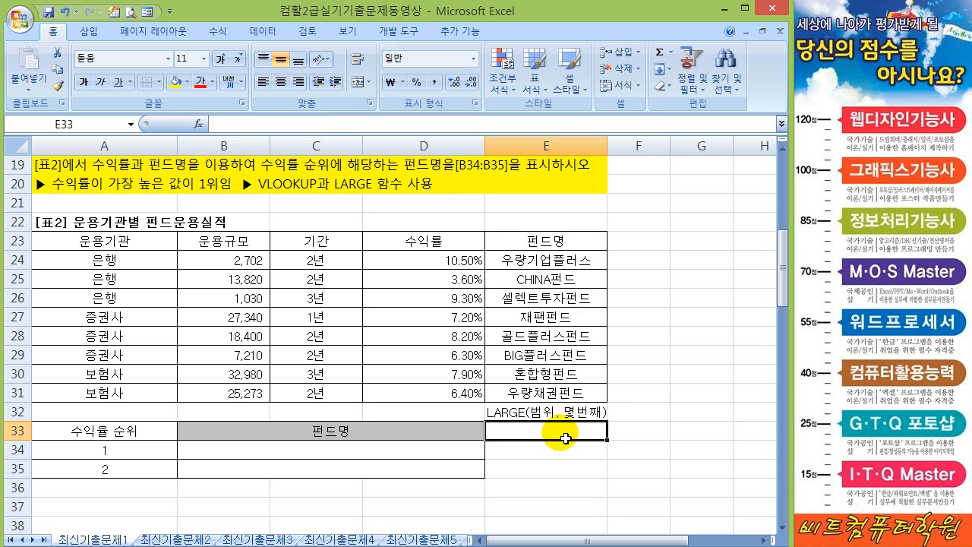
# Step: Find the highest return rate in E34 with the formula =LARGE(D24:D31,1)
pyautogui.press('Down')
pyautogui.write('=')
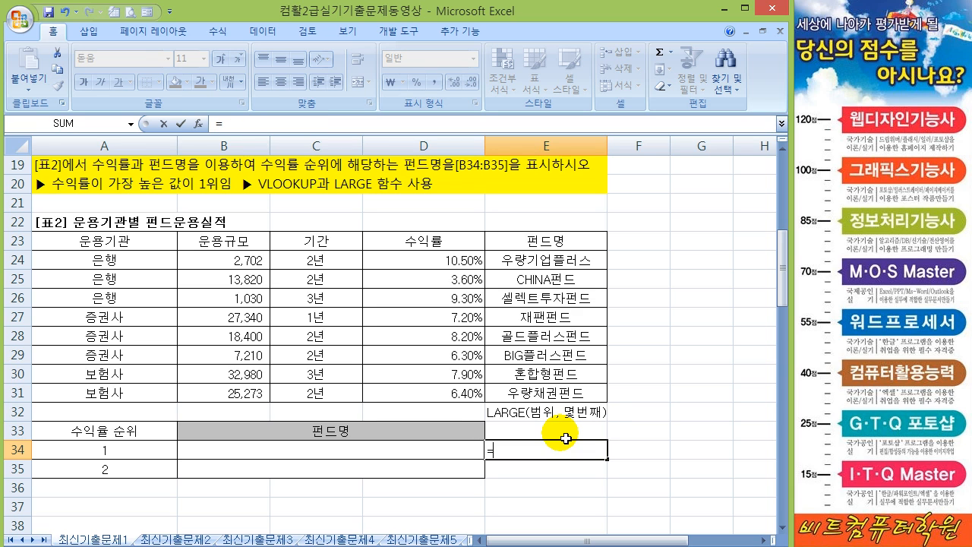
pyautogui.write('ㅣㅁㄱㅎㄷ(')
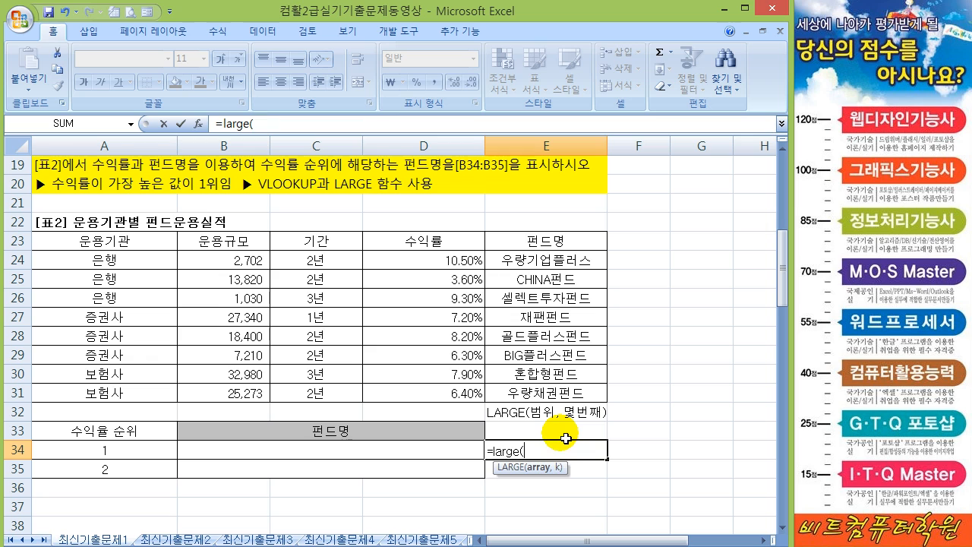
pyautogui.moveTo(448, 260); pyautogui.dragTo(453, 410)
pyautogui.write(',1)')
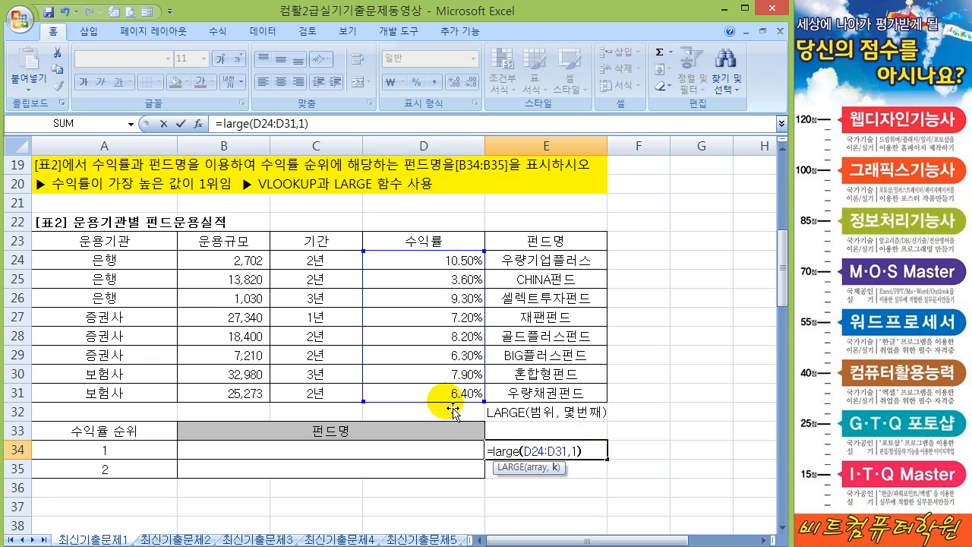
pyautogui.press('Return')
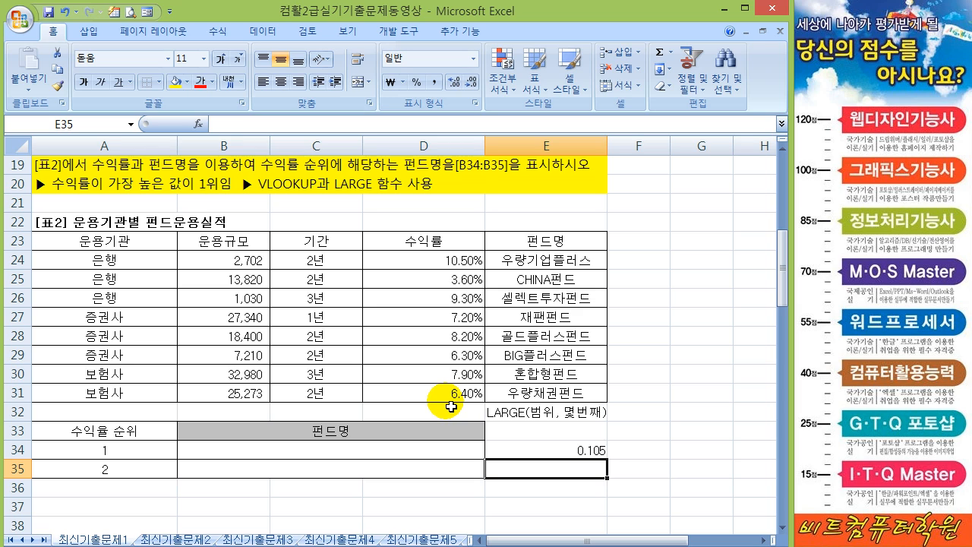
# Step: Format the highest return rate in E34 as a percentage with two decimal places
pyautogui.click(589, 450)
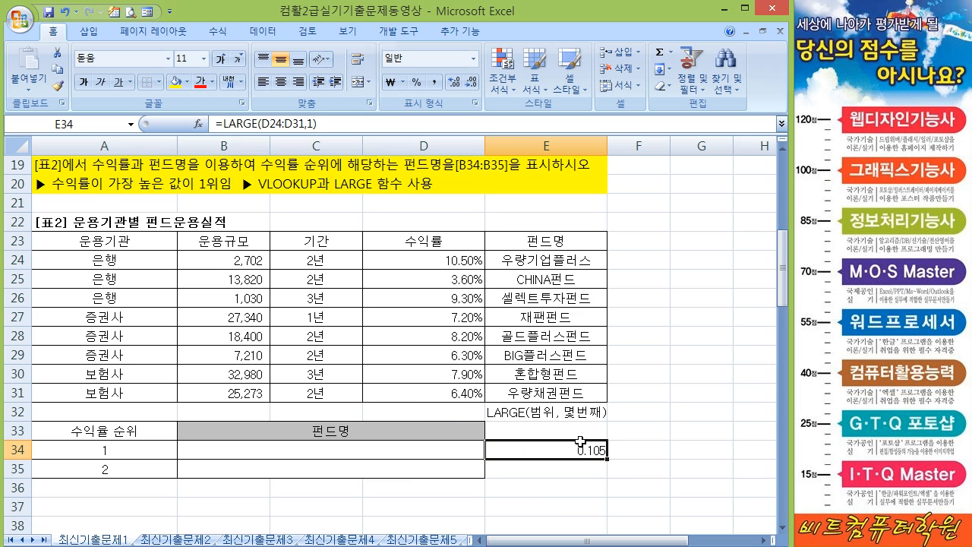
pyautogui.click(416, 82)
pyautogui.click(453, 82)
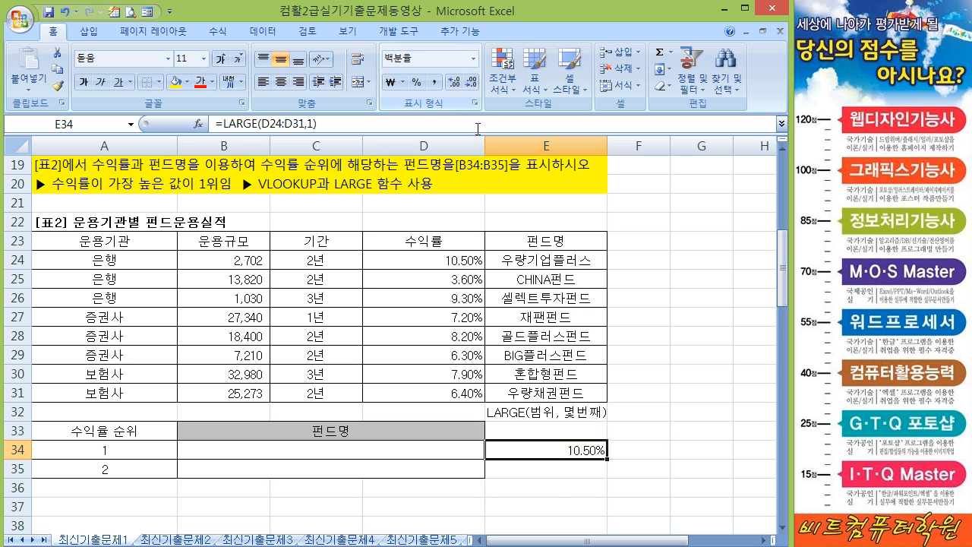
# Step: Find the second-highest return rate in E35 with the formula =LARGE(D24:D31,2)
pyautogui.click(555, 477)
pyautogui.write('=')
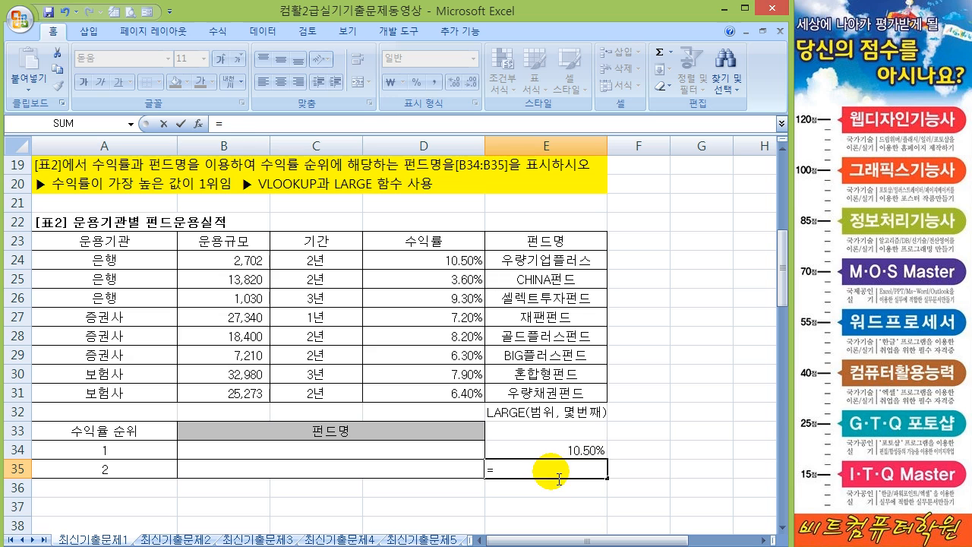
pyautogui.write('LARGE')
pyautogui.press('BackSpace')
pyautogui.write('GE(')
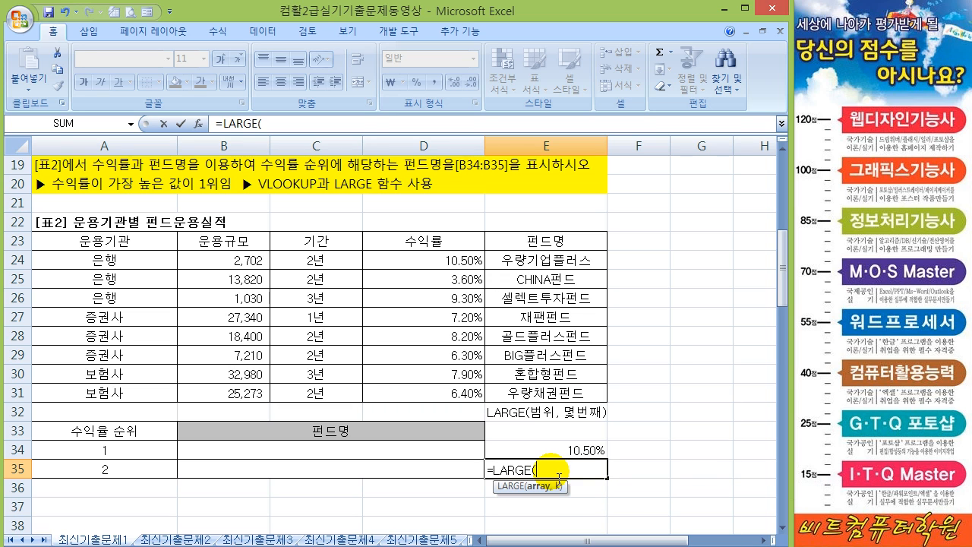
pyautogui.moveTo(467, 259); pyautogui.dragTo(460, 401)
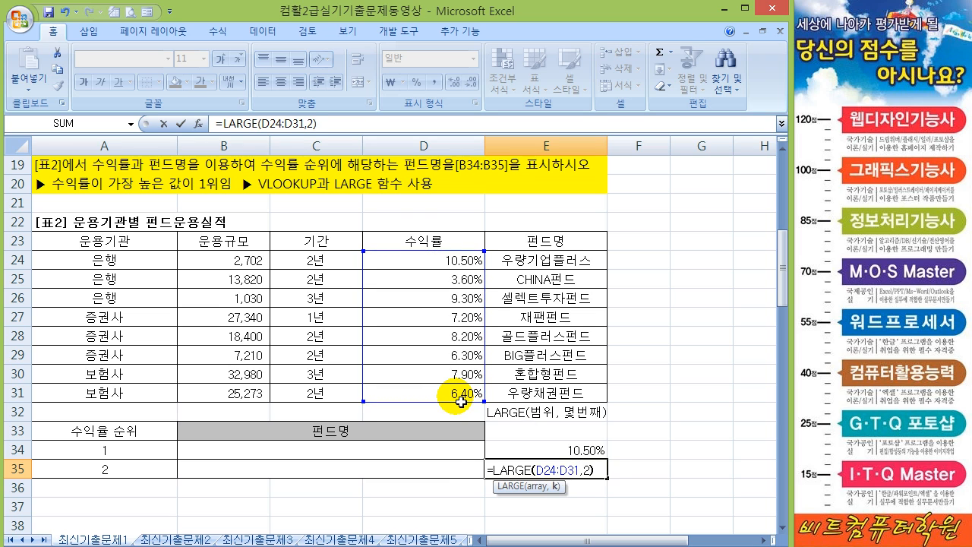
pyautogui.press('Return')
# Step: Format the second-highest return rate in E35 as a percentage with two decimal places
pyautogui.click(566, 471)
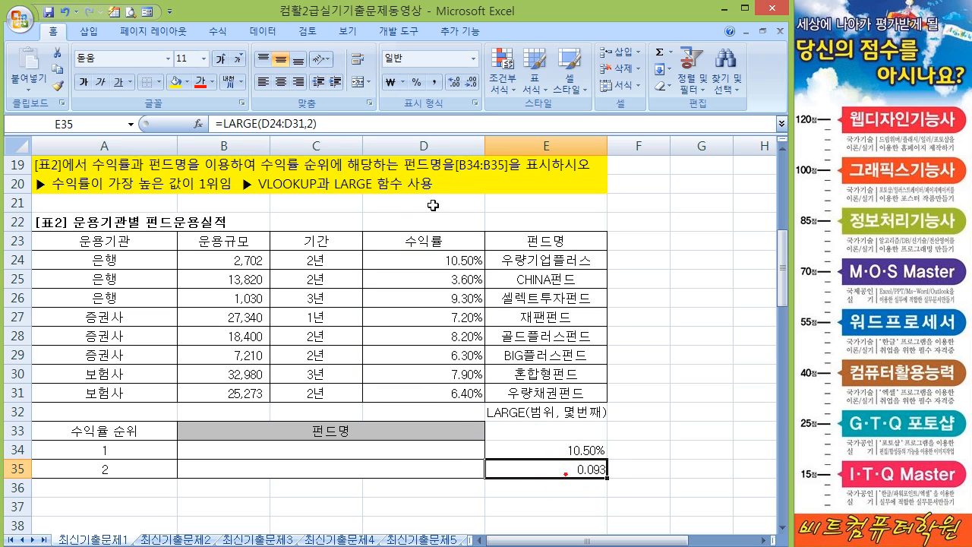
pyautogui.click(416, 82)
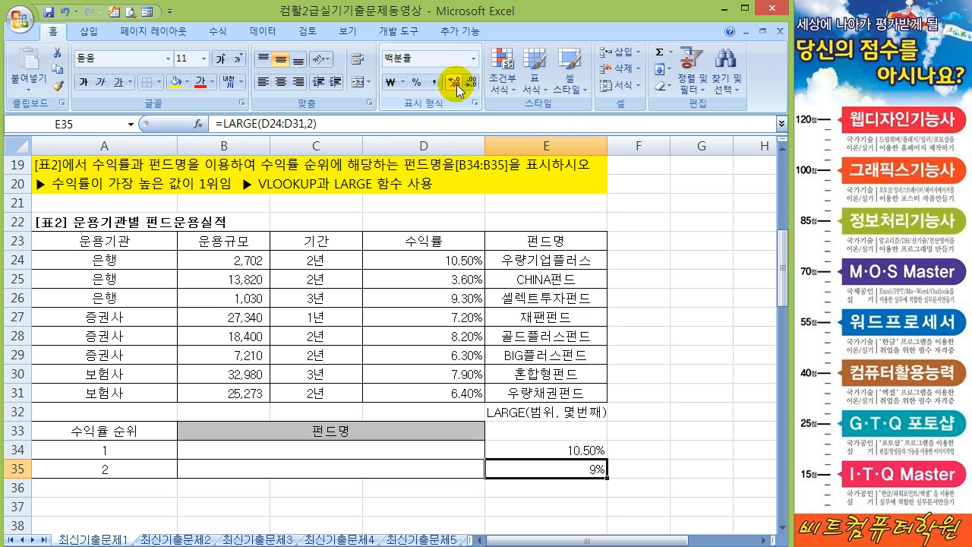
pyautogui.click(456, 84)
pyautogui.click(456, 84)
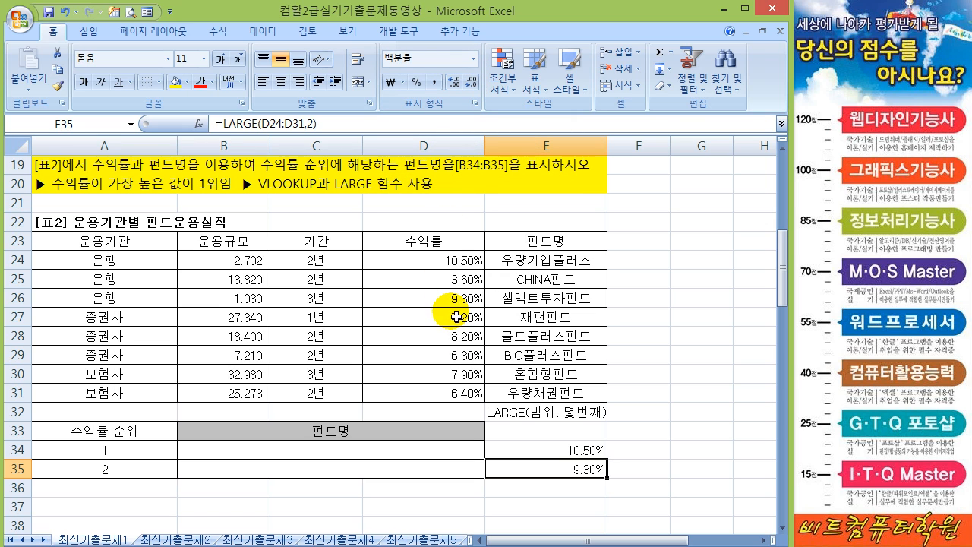
pyautogui.click(425, 261)
pyautogui.click(441, 303)
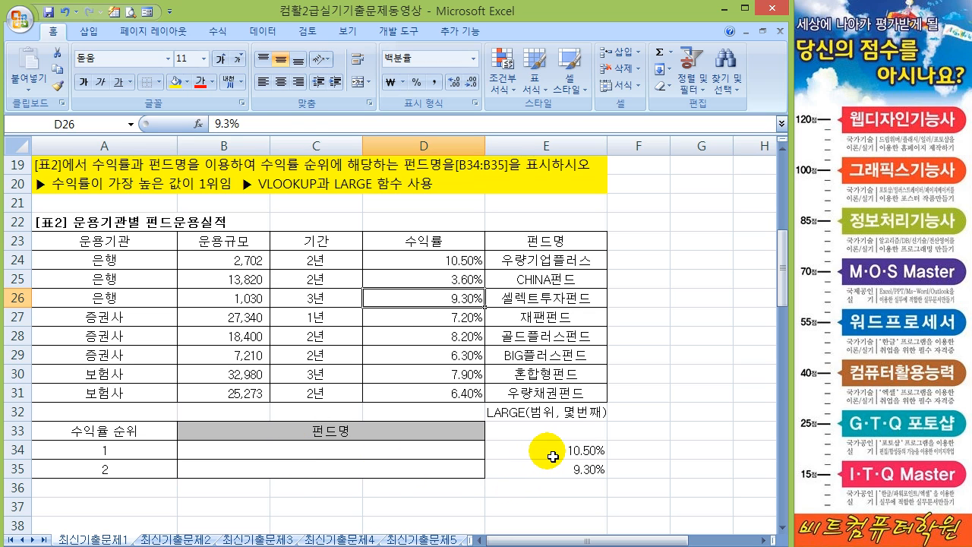
pyautogui.click(552, 456)
# Step: Outline the return rate and fund name range D24:E31 with a thick box border and select that range again
pyautogui.moveTo(452, 262); pyautogui.dragTo(539, 396)
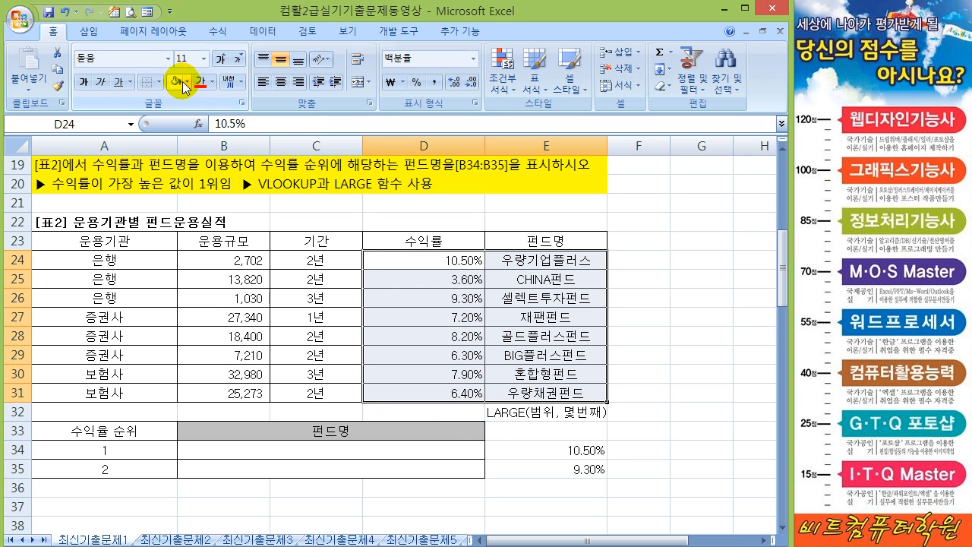
pyautogui.click(159, 81)
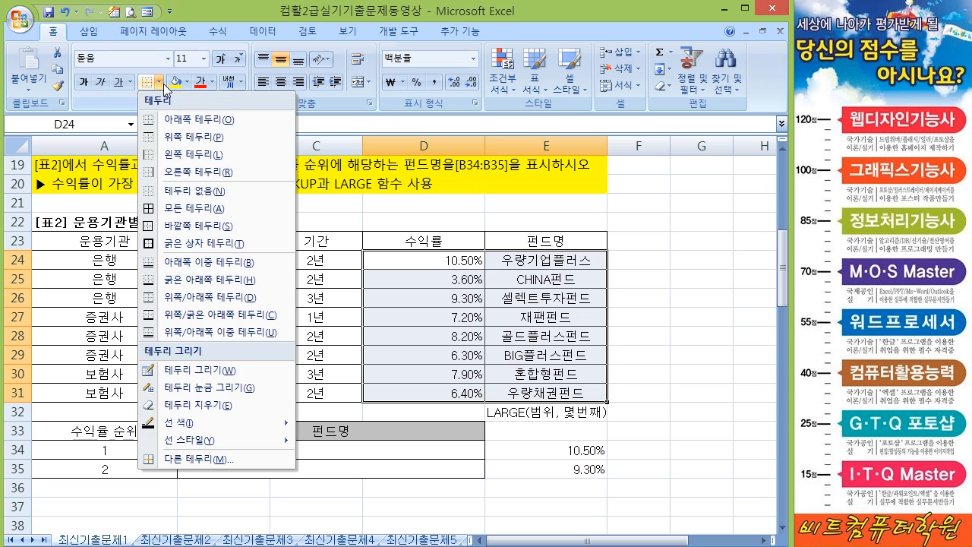
pyautogui.click(175, 244)
pyautogui.click(631, 311)
pyautogui.click(433, 268)
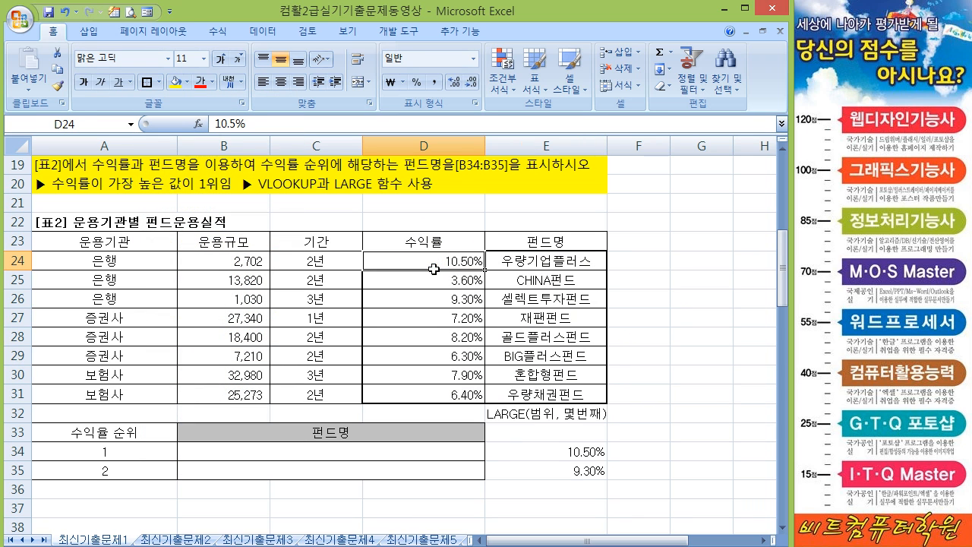
pyautogui.moveTo(434, 268); pyautogui.dragTo(550, 399)
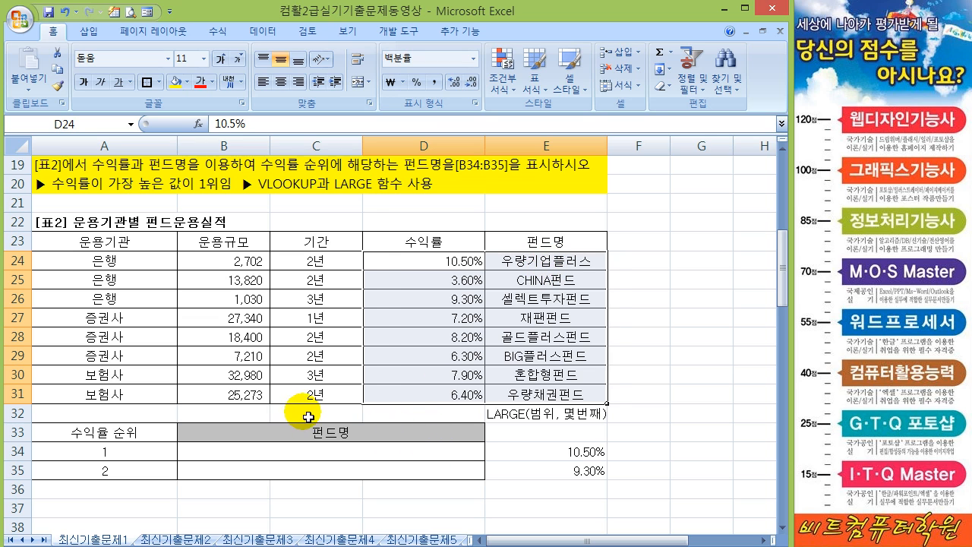
# Step: Enter the syntax note "VLOOKUP(찾을값, 찾을 범위, 가져올 열, 옵션)" in cell B32
pyautogui.click(257, 412)
pyautogui.write('피ㅐㅐ')
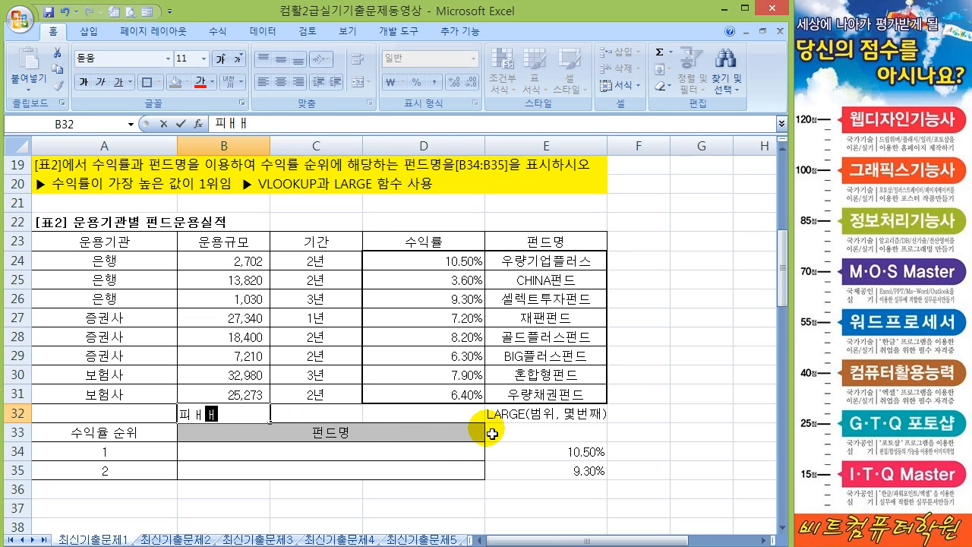
pyautogui.press('Escape')
pyautogui.write('VLO')
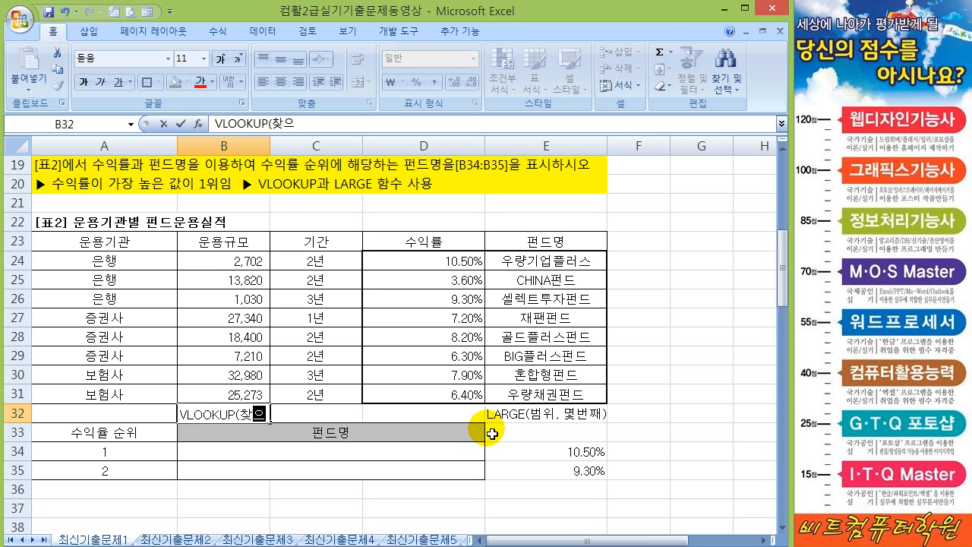
pyautogui.write('OKUP(찾을값, 차')
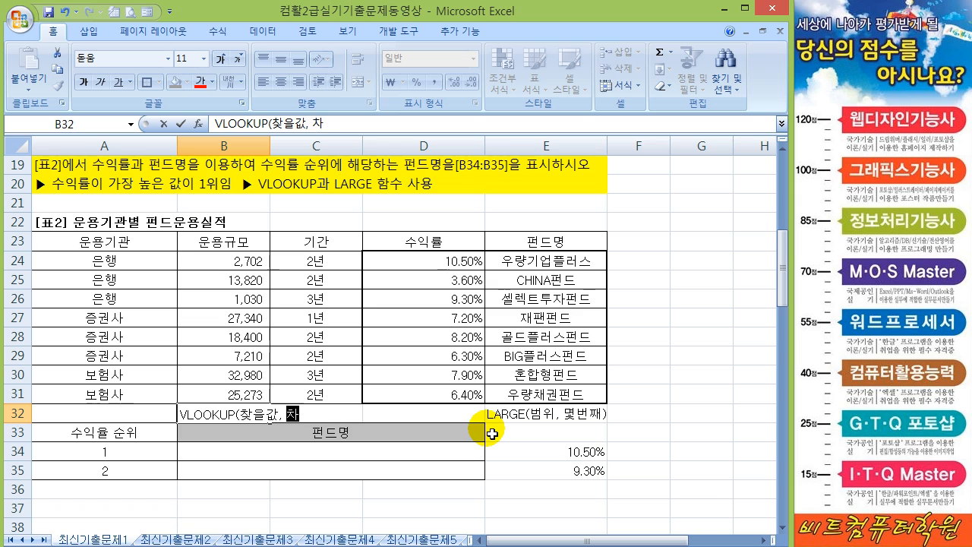
pyautogui.write('찾으')
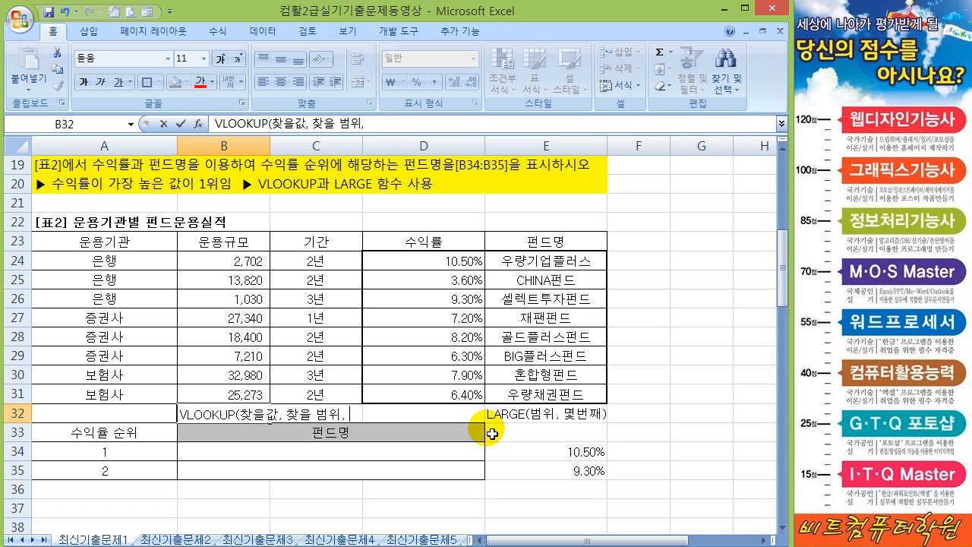
pyautogui.write('져올 열')
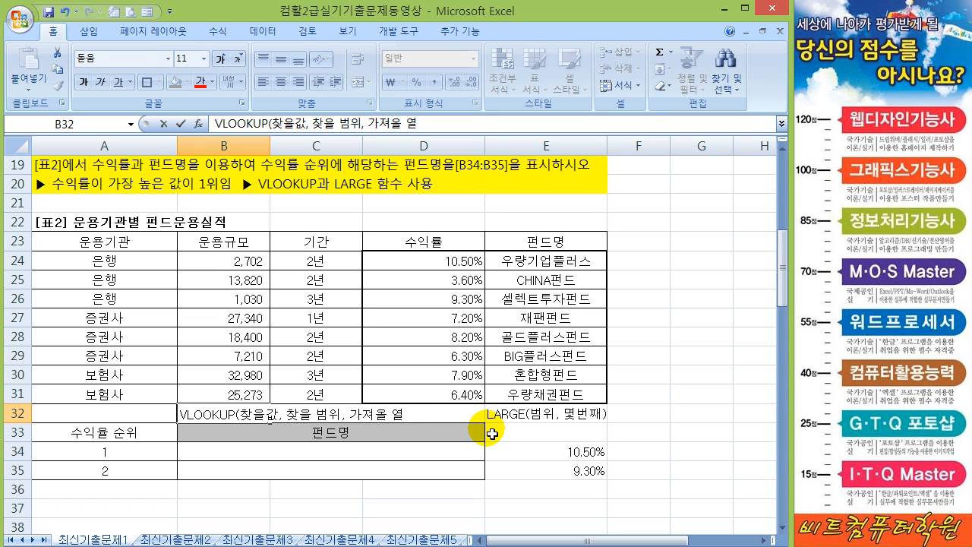
pyautogui.write(', 옵션)')
pyautogui.press('Return')
pyautogui.press('Return')
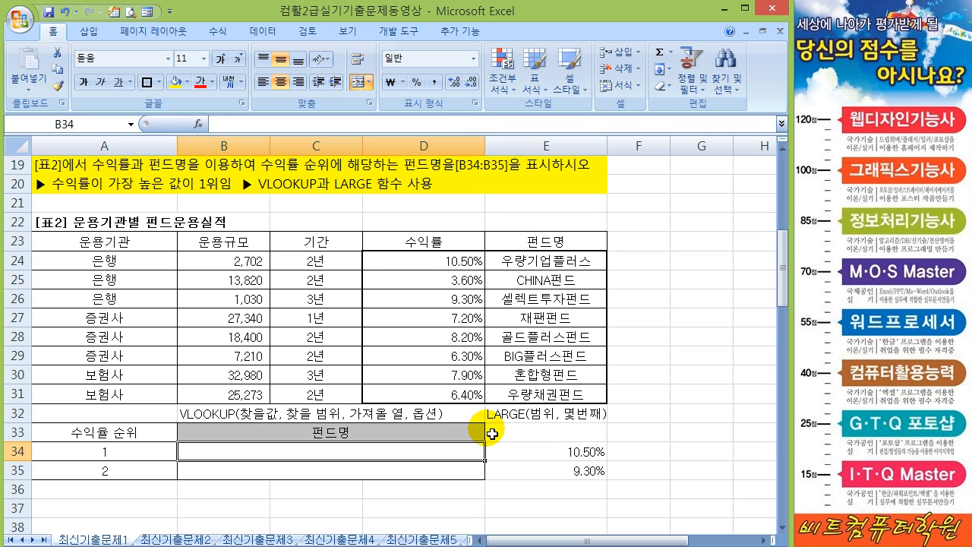
# Step: Start a VLOOKUP formula in B34 with LARGE(D24:D31,1) as its lookup value
pyautogui.write('=VLOOKUP(')
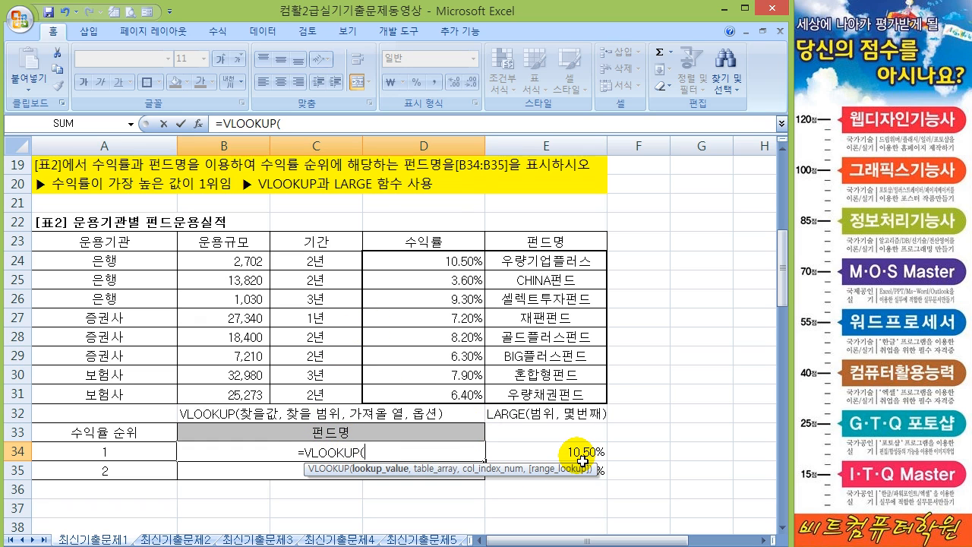
pyautogui.write('ㅣㅁㄱ')
pyautogui.press('BackSpace')
pyautogui.press('BackSpace')
pyautogui.press('BackSpace')
pyautogui.press('Hangul')
pyautogui.write('LAR')
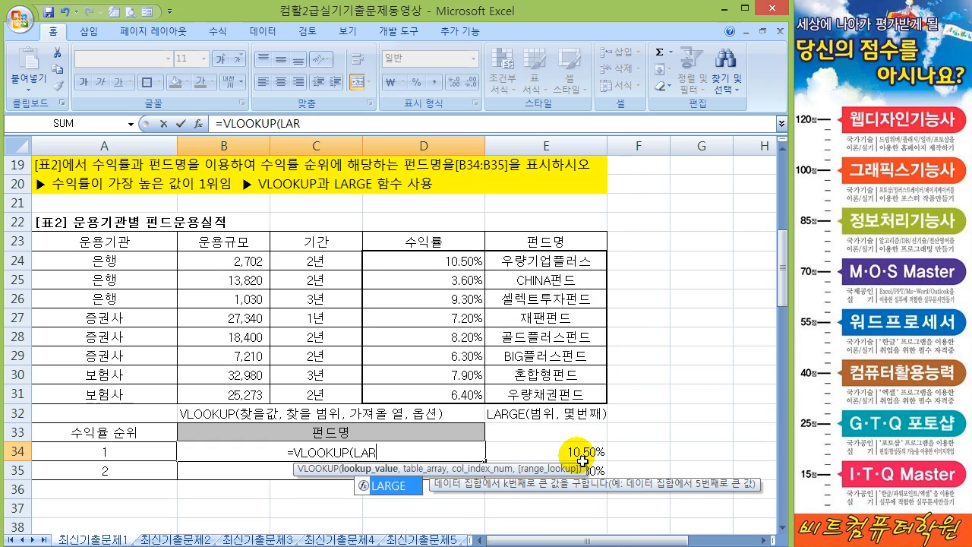
pyautogui.write('GE(')
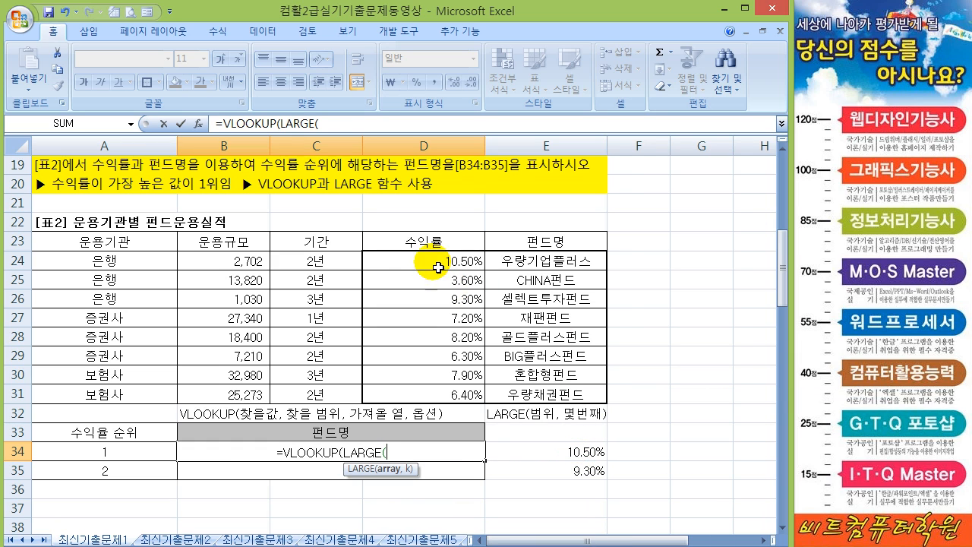
pyautogui.moveTo(439, 267); pyautogui.dragTo(440, 395)
pyautogui.write(',1')
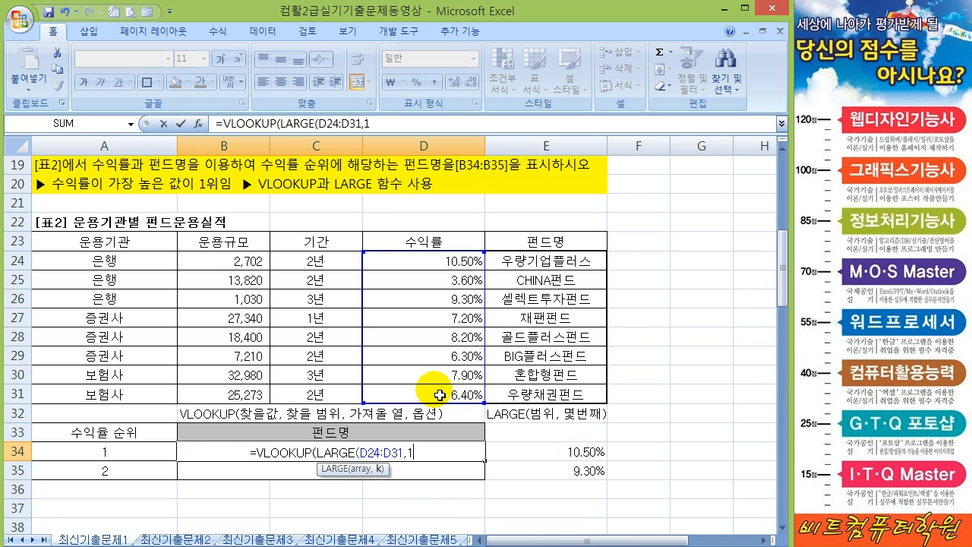
pyautogui.write(')')
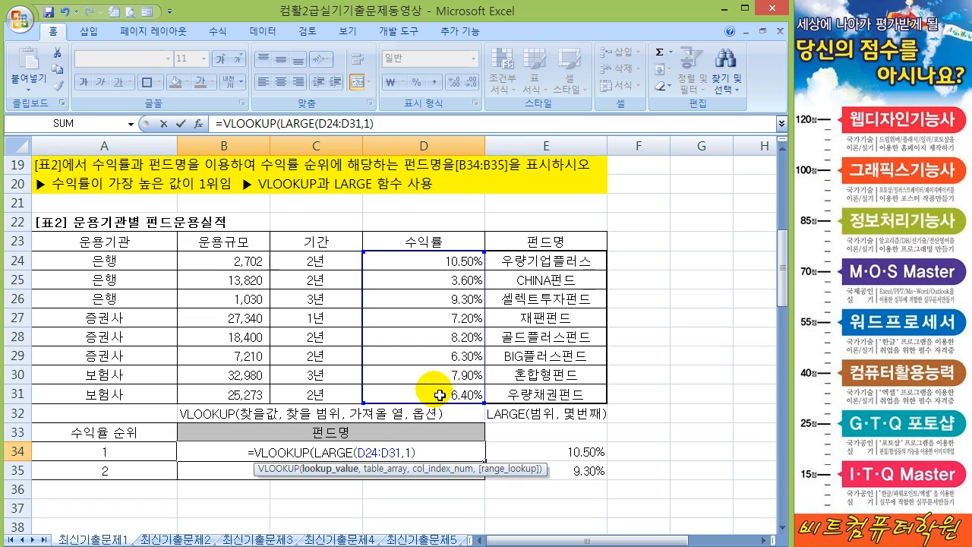
# Step: Complete the VLOOKUP formula in B34 with table range $D$24:$E$31, column index 2 and match option 0
pyautogui.write(',')
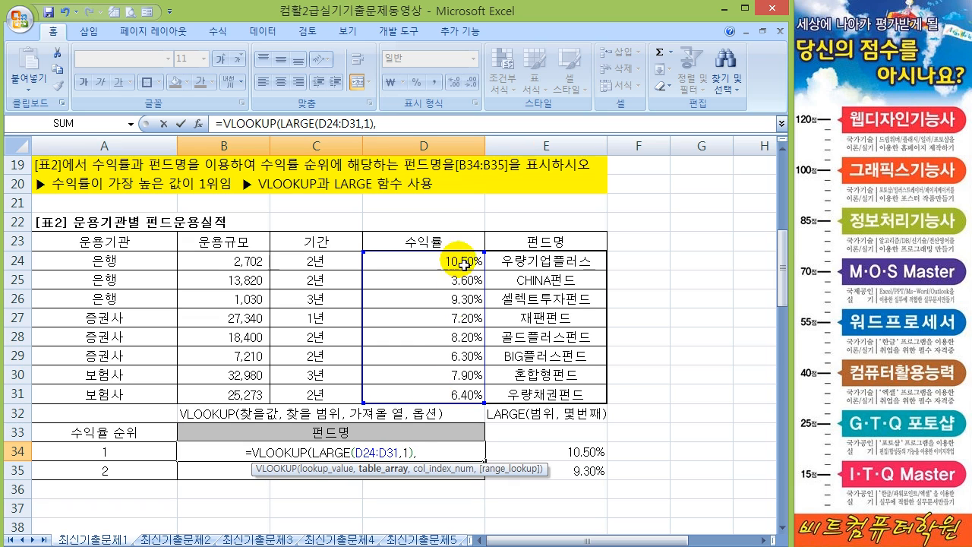
pyautogui.moveTo(456, 261); pyautogui.dragTo(545, 406)
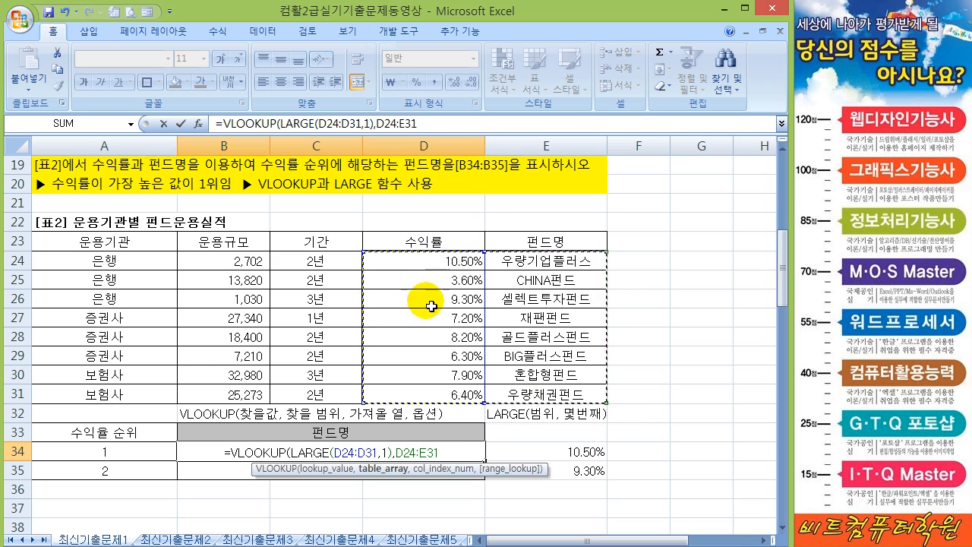
pyautogui.press('F4')
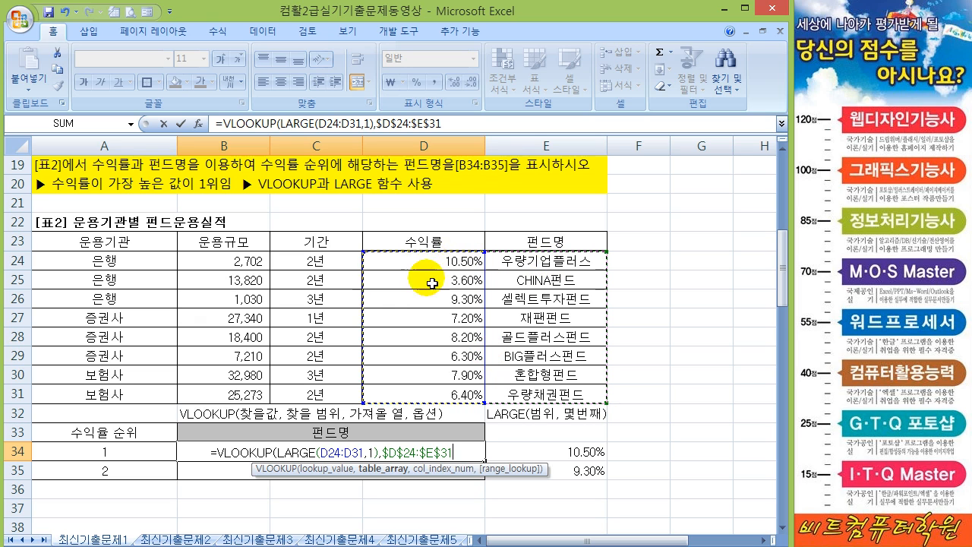
pyautogui.write(',')
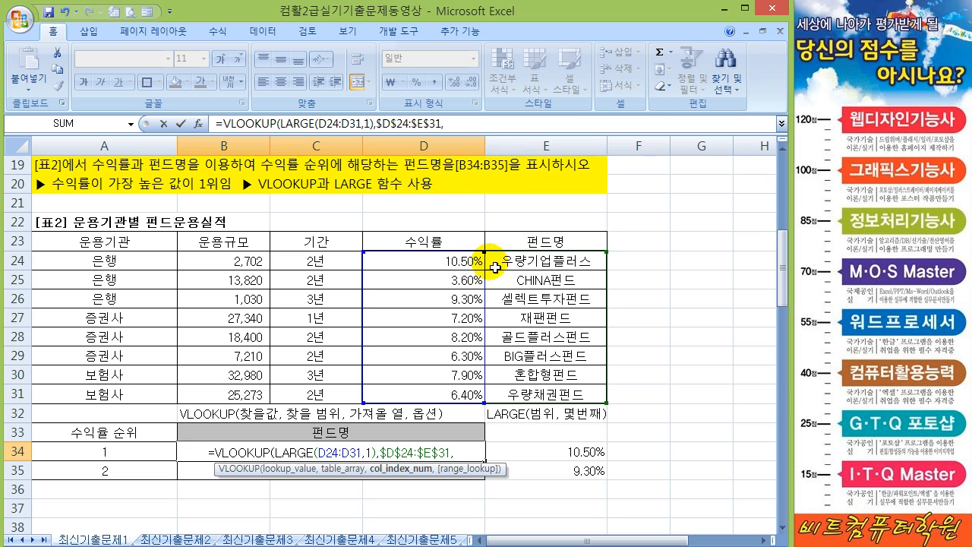
pyautogui.write('2,')
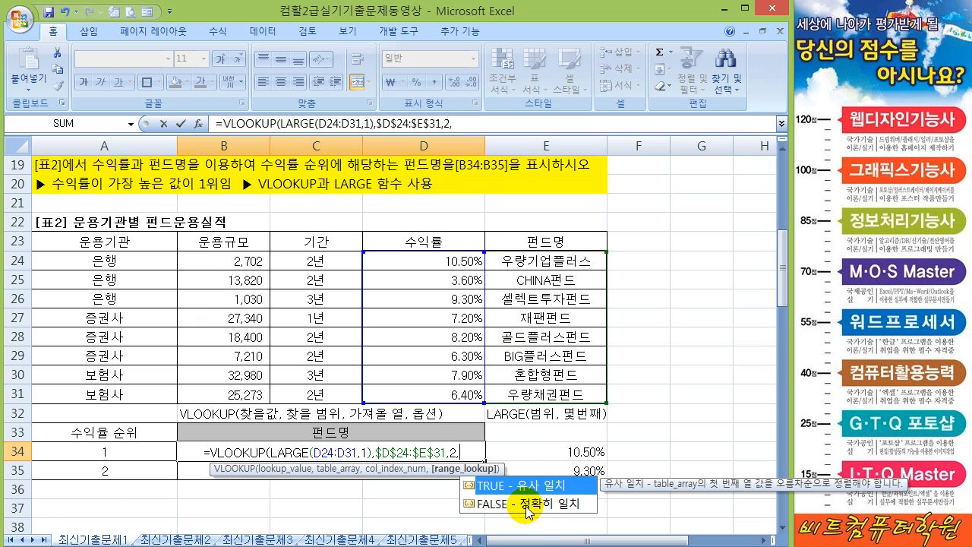
pyautogui.write('0)')
pyautogui.press('Return')
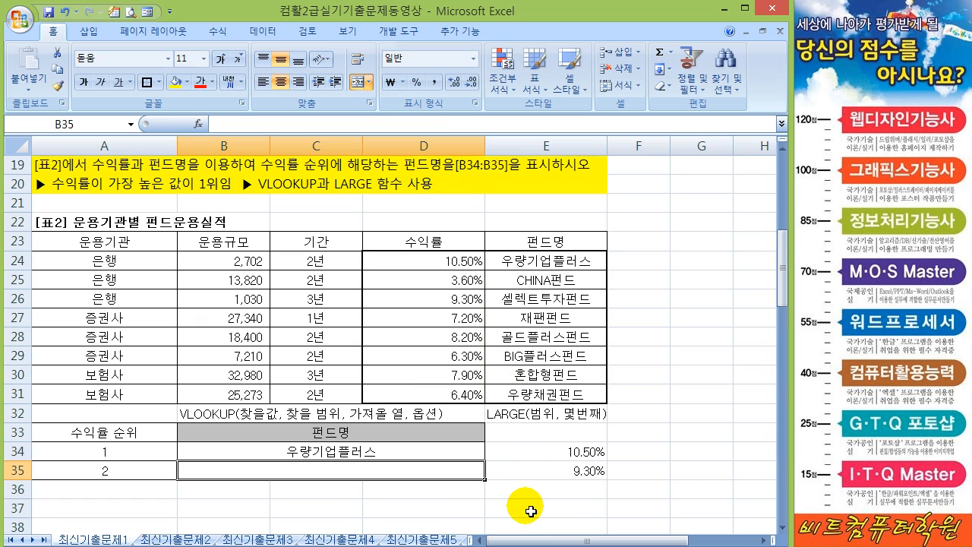
# Step: Fill the B34 formula down to B35 and clear both fund name cells B34:B35
pyautogui.click(458, 452)
pyautogui.moveTo(484, 461); pyautogui.dragTo(445, 480)
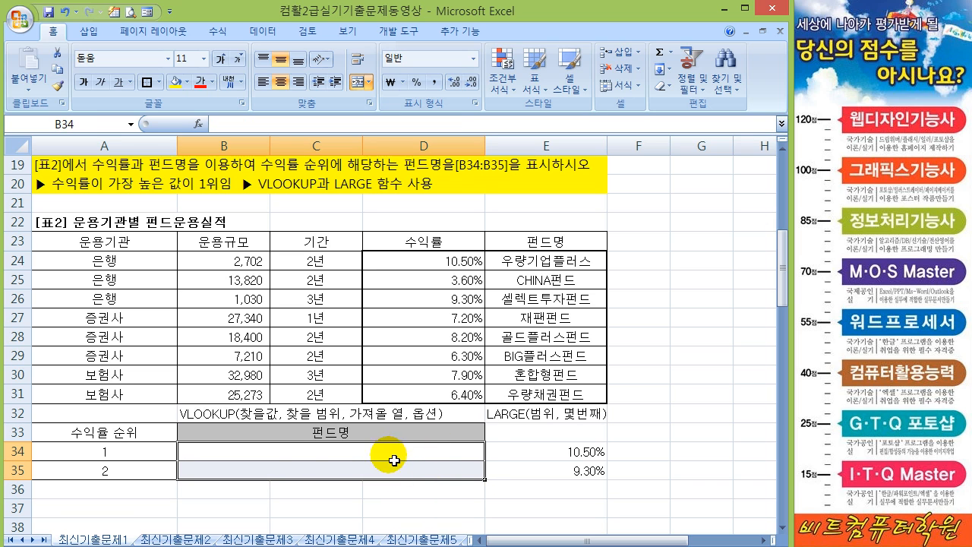
pyautogui.press('Delete')
# Step: Start a new VLOOKUP formula in B34 with LARGE($D$24:$D$31,A34) as its lookup value
pyautogui.click(397, 460)
pyautogui.write('=VLOOKUP')
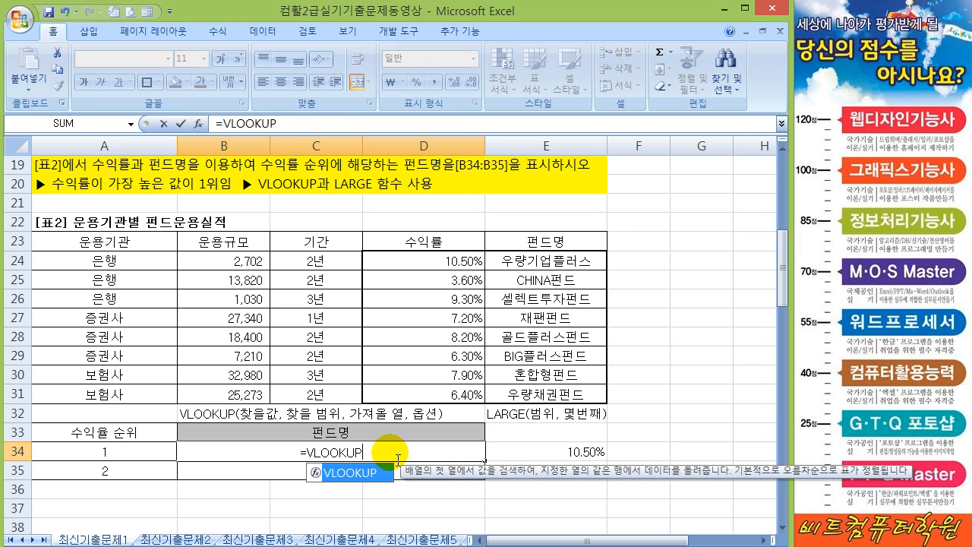
pyautogui.write('(LARGE(')
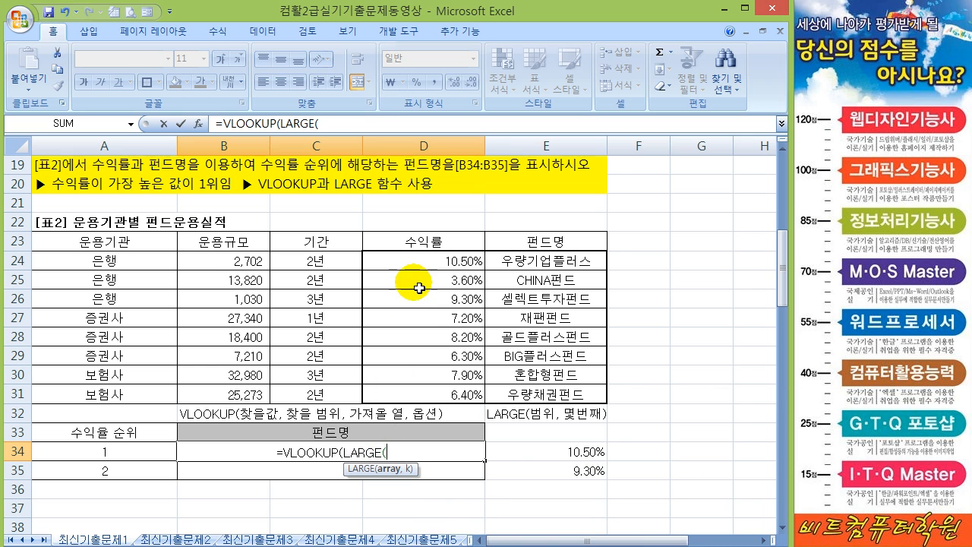
pyautogui.moveTo(414, 261); pyautogui.dragTo(434, 393)
pyautogui.press('F4')
pyautogui.write(',')
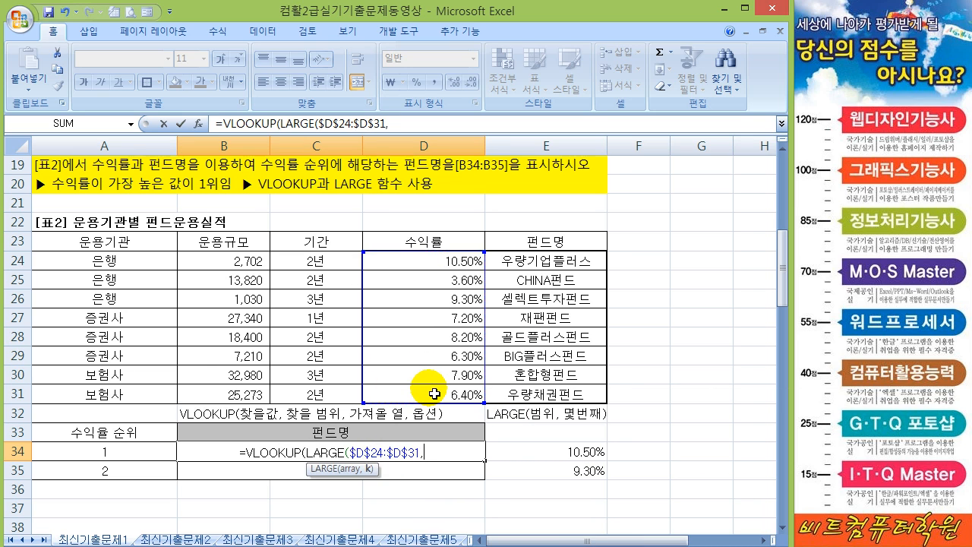
pyautogui.click(127, 456)
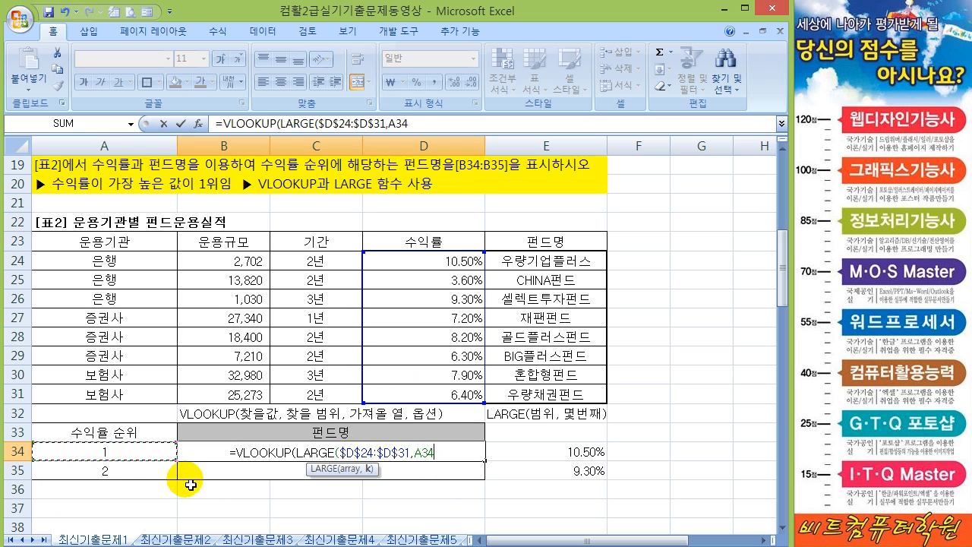
pyautogui.write('),')
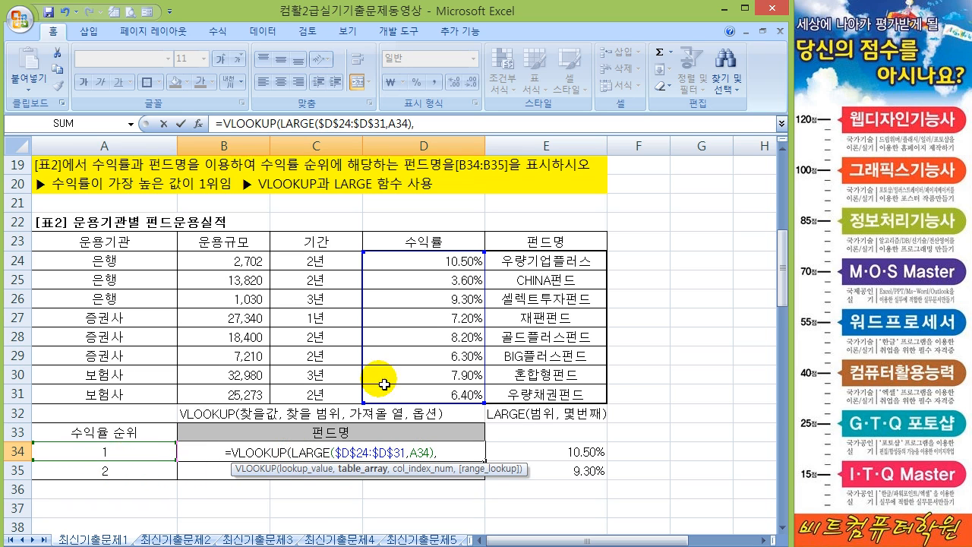
# Step: Finish the B34 VLOOKUP with table range $D$24:$E$31, column 2 and option 0, and fill it down to B35
pyautogui.moveTo(430, 262); pyautogui.dragTo(430, 386)
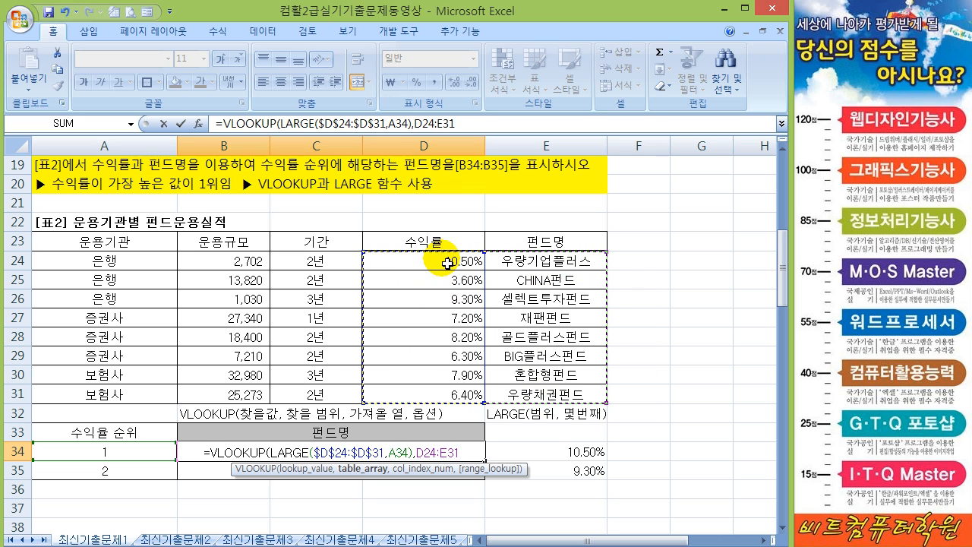
pyautogui.press('F4')
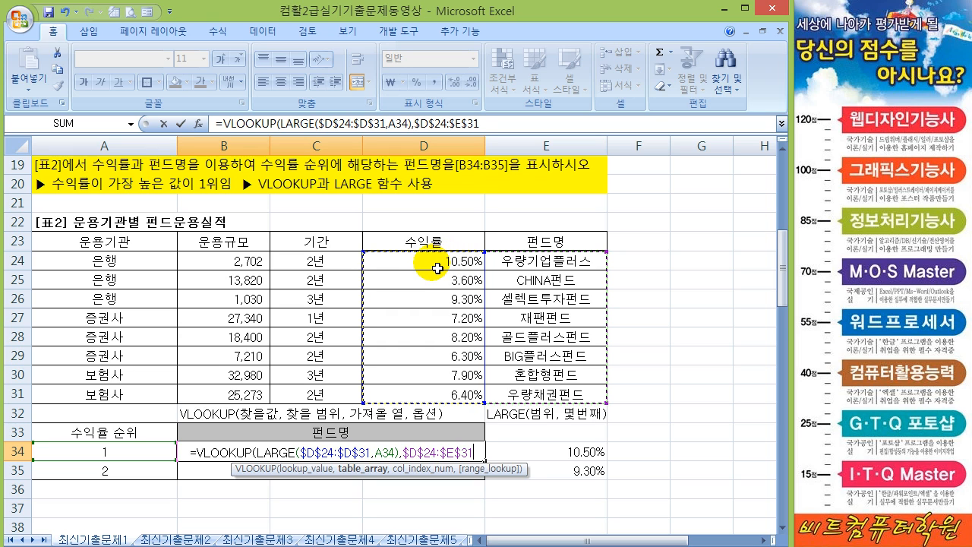
pyautogui.write(',2,')
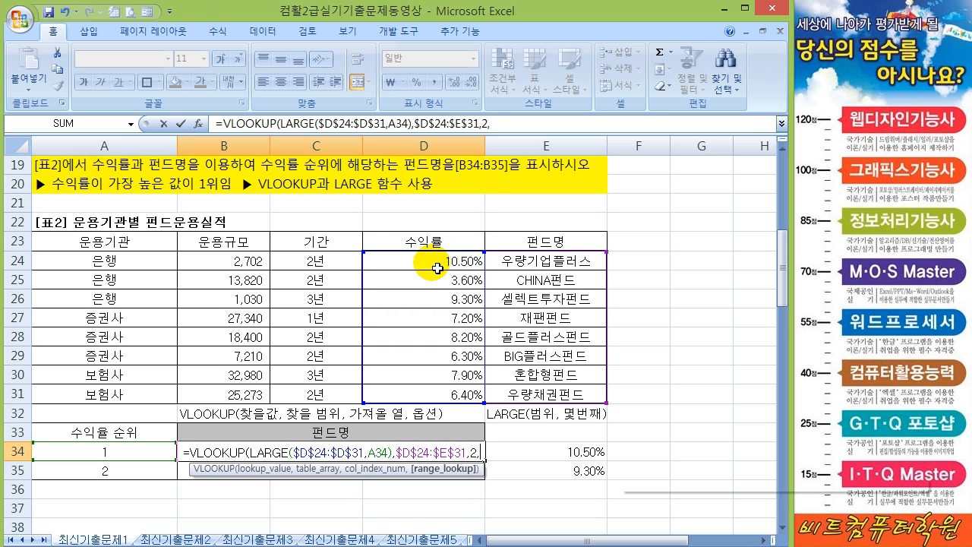
pyautogui.write('0)')
pyautogui.press('Return')
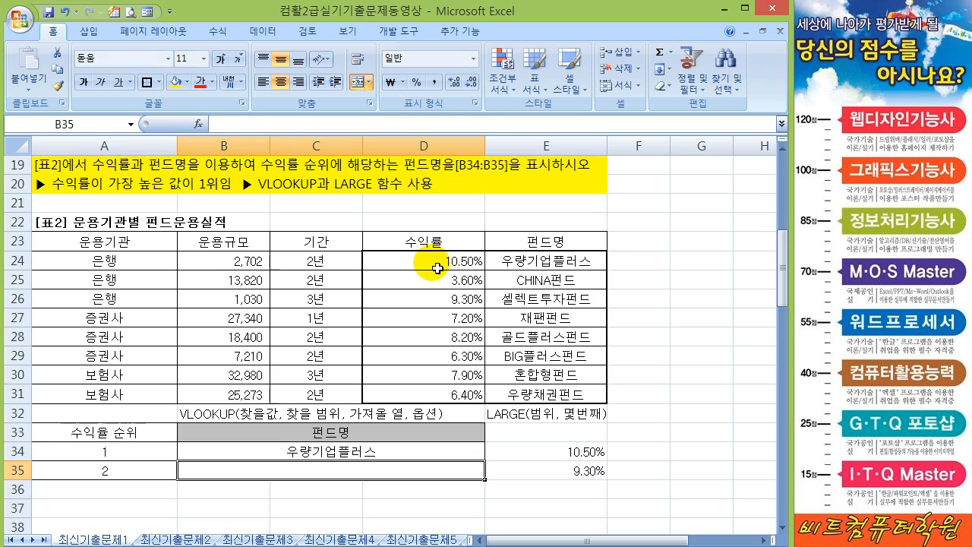
pyautogui.click(419, 458)
pyautogui.moveTo(484, 460); pyautogui.dragTo(486, 473)
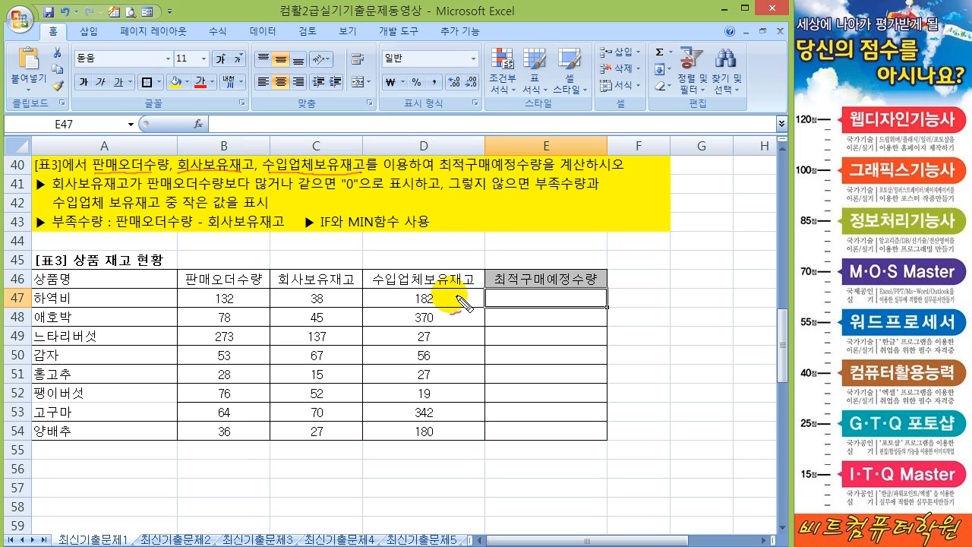
# Step: Examine the [표3] task conditions against the order quantity, company stock and importer stock in row 47, marking them with temporary pen strokes
pyautogui.moveTo(456, 219); pyautogui.dragTo(466, 215)
pyautogui.moveTo(427, 166)
pyautogui.mouseDown()
pyautogui.moveTo(436, 161)
pyautogui.moveTo(442, 182)
pyautogui.mouseUp()
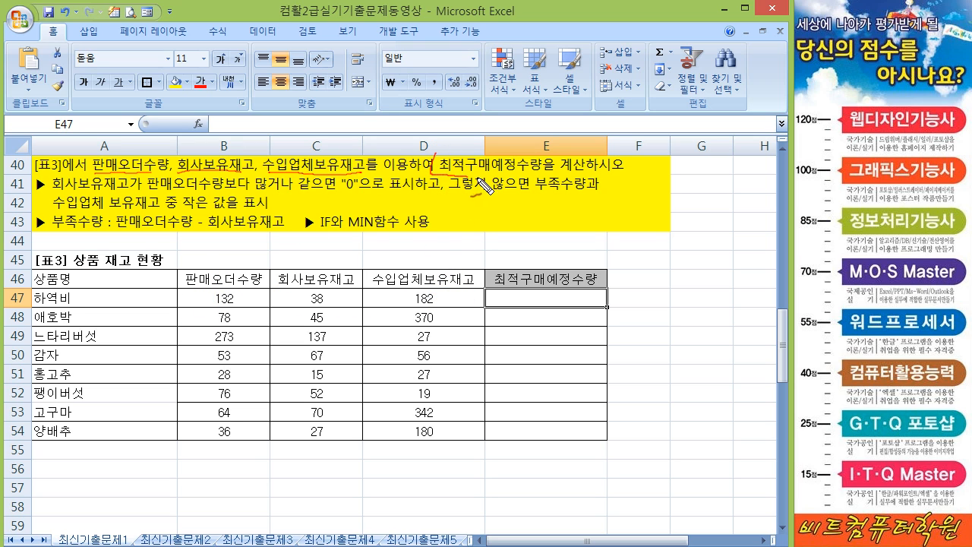
pyautogui.moveTo(544, 186)
pyautogui.mouseDown()
pyautogui.moveTo(524, 138)
pyautogui.moveTo(427, 139)
pyautogui.moveTo(433, 163)
pyautogui.moveTo(473, 155)
pyautogui.mouseUp()
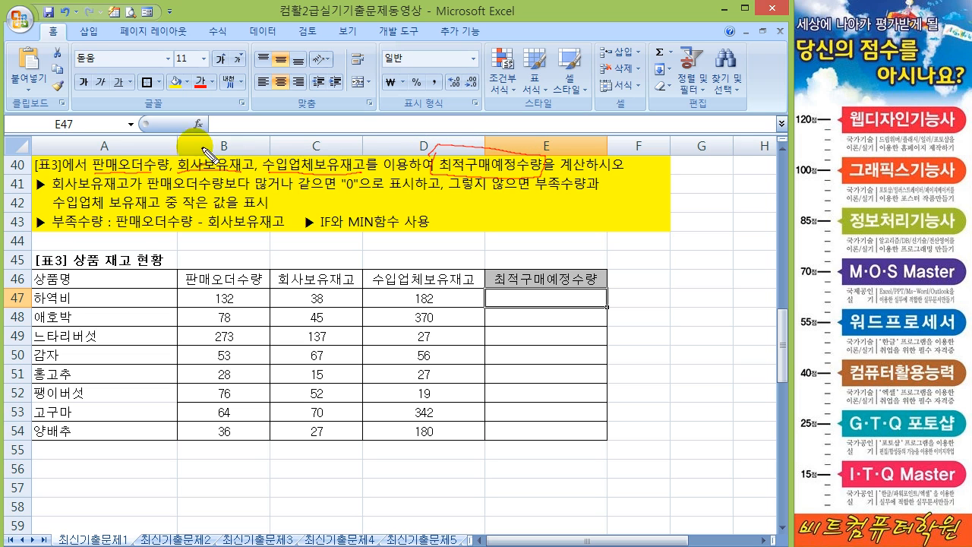
pyautogui.moveTo(453, 208); pyautogui.dragTo(464, 205)
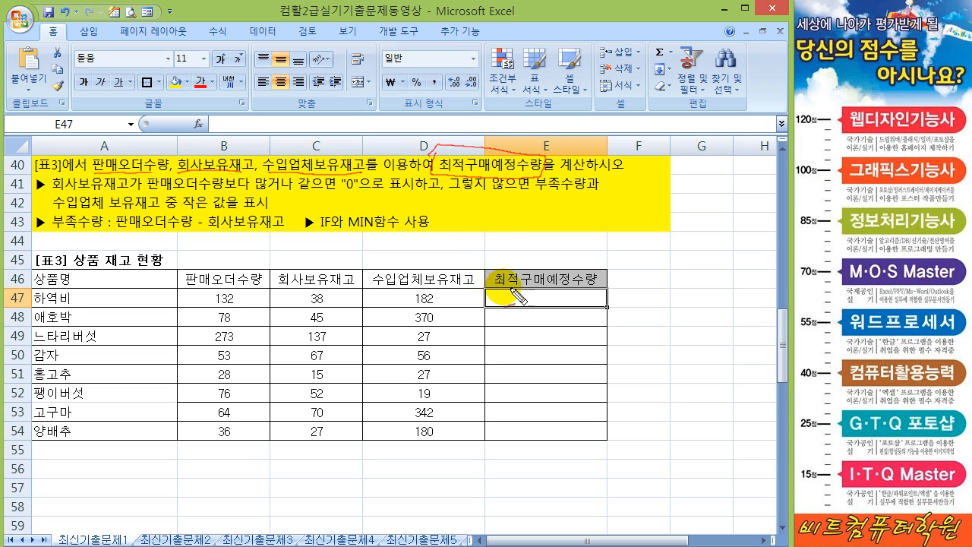
pyautogui.moveTo(156, 239); pyautogui.dragTo(166, 237)
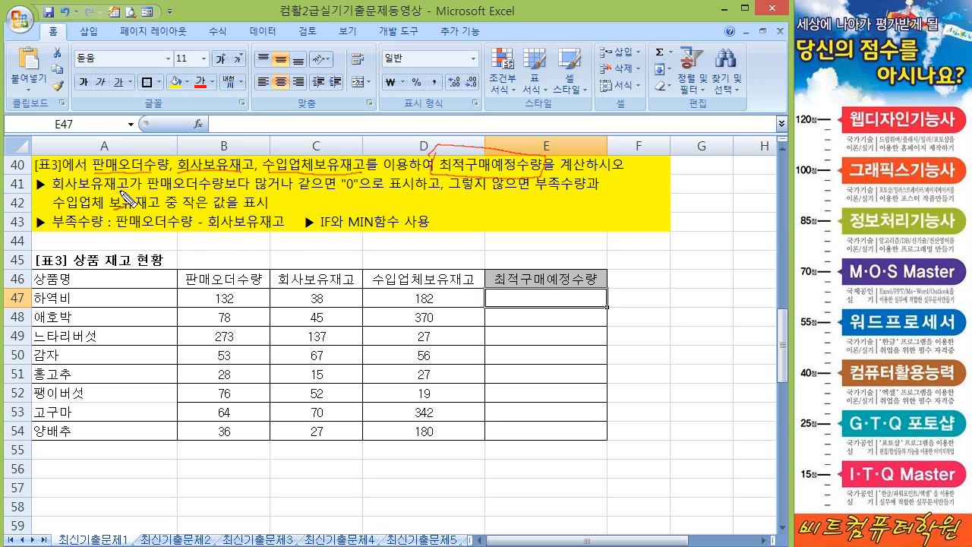
pyautogui.moveTo(307, 289)
pyautogui.mouseDown()
pyautogui.moveTo(296, 303)
pyautogui.moveTo(320, 302)
pyautogui.moveTo(313, 290)
pyautogui.mouseUp()
pyautogui.moveTo(232, 289)
pyautogui.mouseDown()
pyautogui.moveTo(215, 297)
pyautogui.moveTo(228, 311)
pyautogui.moveTo(240, 285)
pyautogui.moveTo(245, 308)
pyautogui.mouseUp()
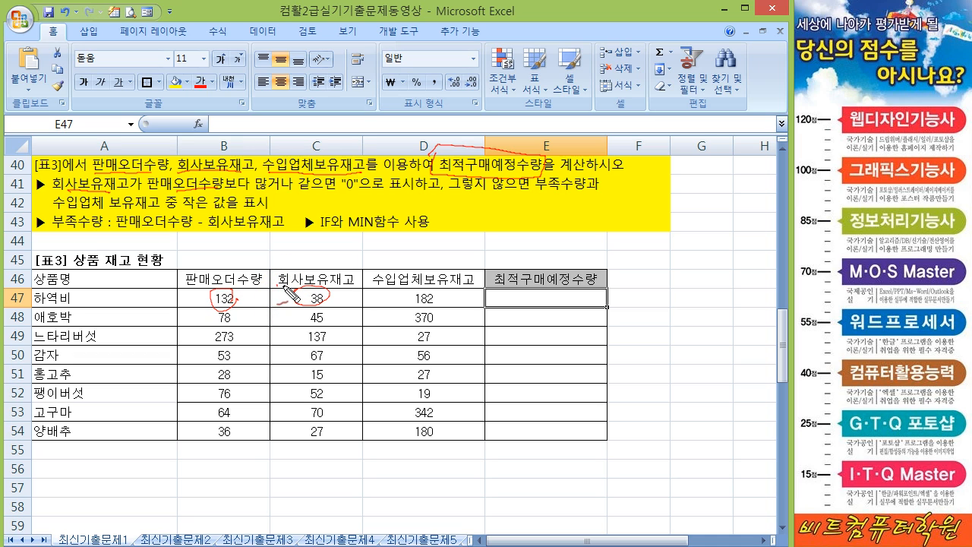
pyautogui.moveTo(286, 293)
pyautogui.mouseDown()
pyautogui.moveTo(279, 279)
pyautogui.moveTo(282, 318)
pyautogui.mouseUp()
pyautogui.moveTo(262, 314); pyautogui.dragTo(274, 312)
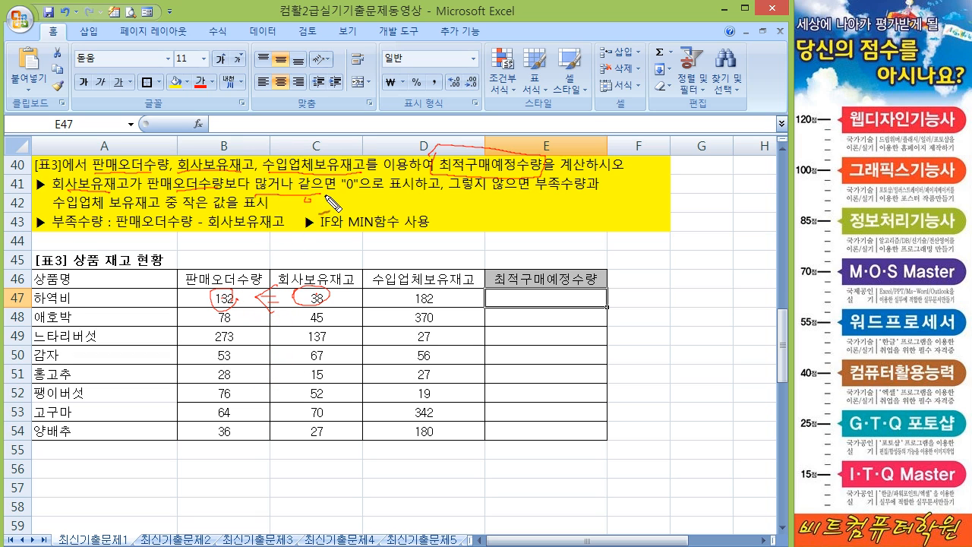
pyautogui.moveTo(327, 192); pyautogui.dragTo(326, 209)
pyautogui.moveTo(558, 191); pyautogui.dragTo(583, 184)
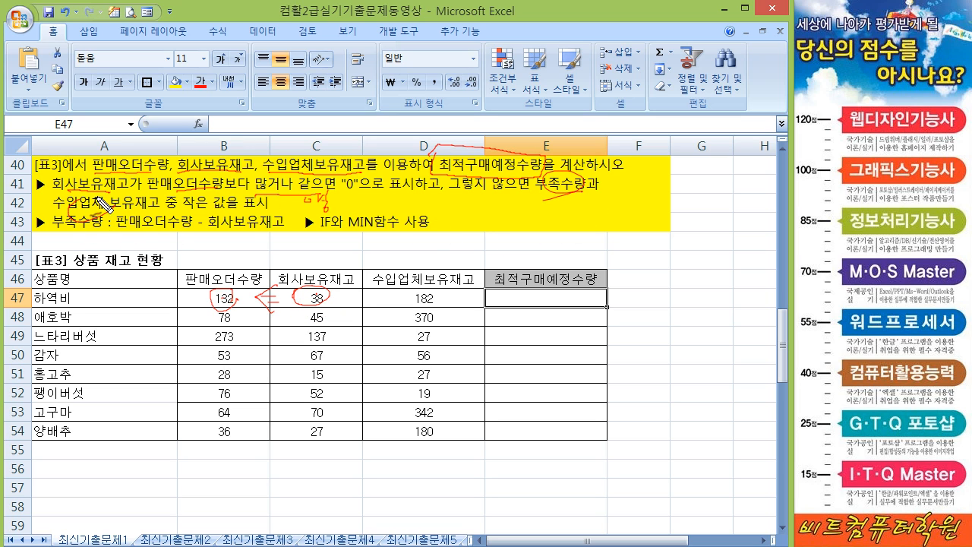
pyautogui.moveTo(410, 292); pyautogui.dragTo(435, 298)
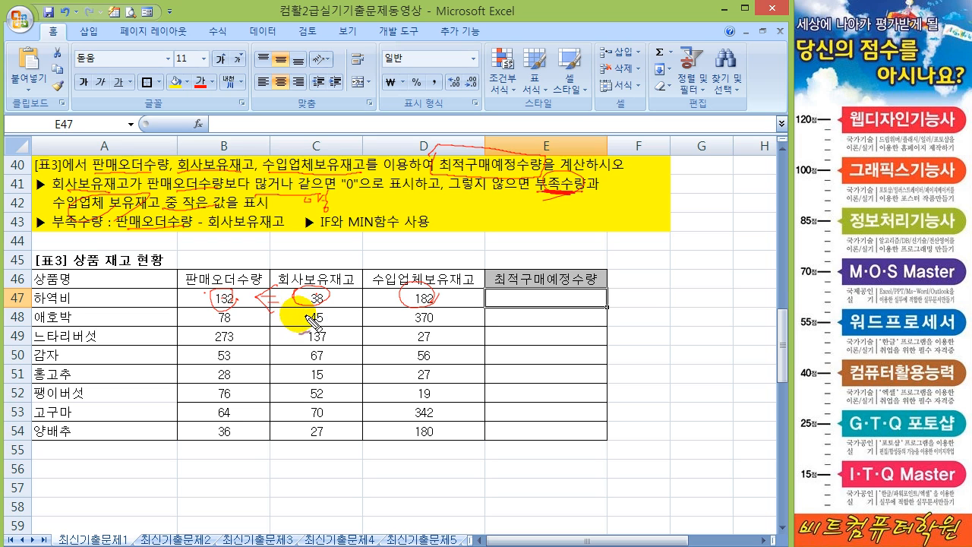
pyautogui.press('Escape')
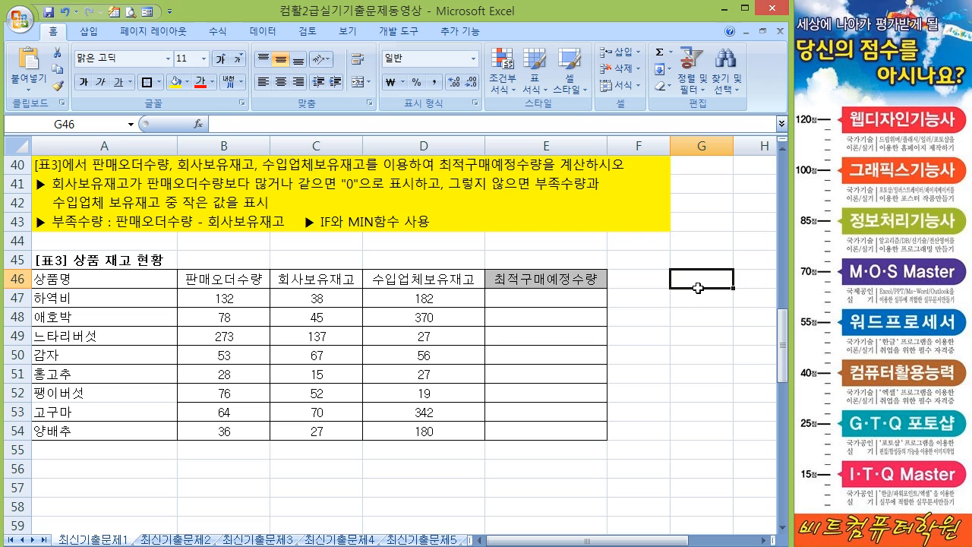
# Step: Enter the helper column heading "부족수량" in cell G46
pyautogui.write('QNWHGR')
pyautogui.press('Escape')
pyautogui.press('Hangul')
pyautogui.write('부족수량')
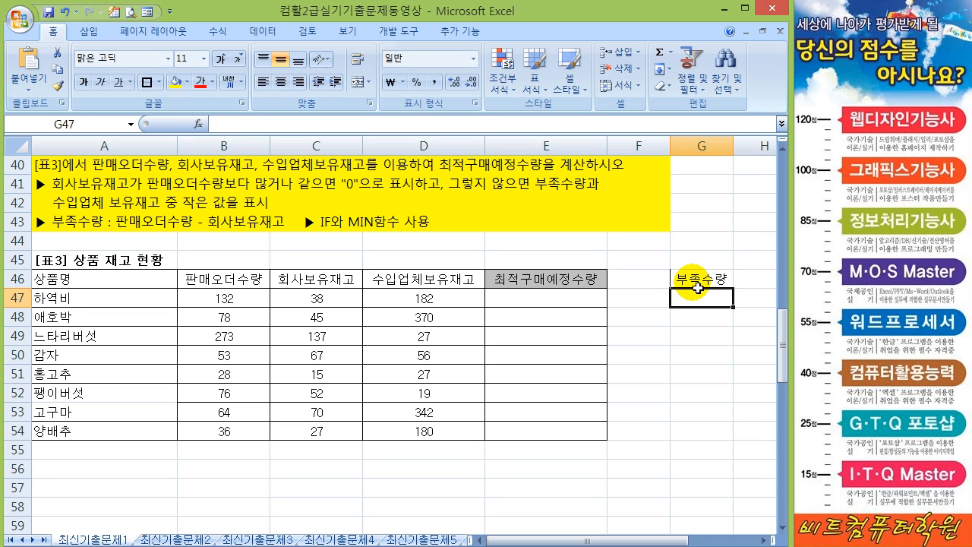
pyautogui.press('Return')
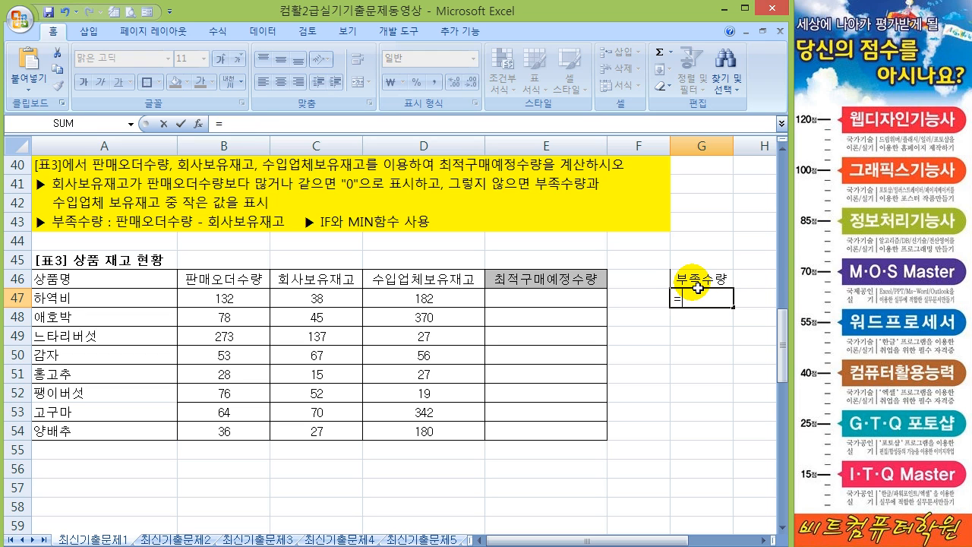
# Step: Calculate the shortage quantity in G47 with =B47-C47 and fill the formula down to G54
pyautogui.write('=')
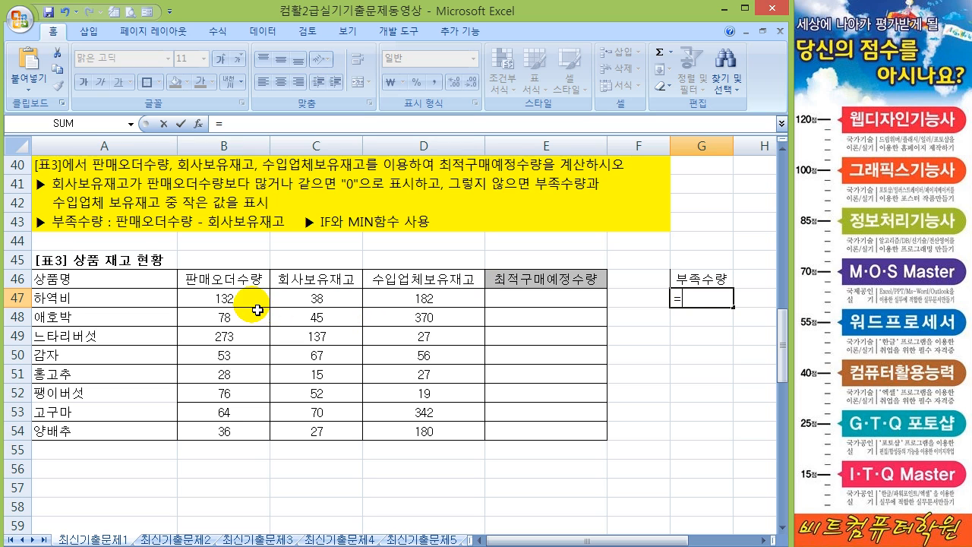
pyautogui.click(247, 304)
pyautogui.write('-')
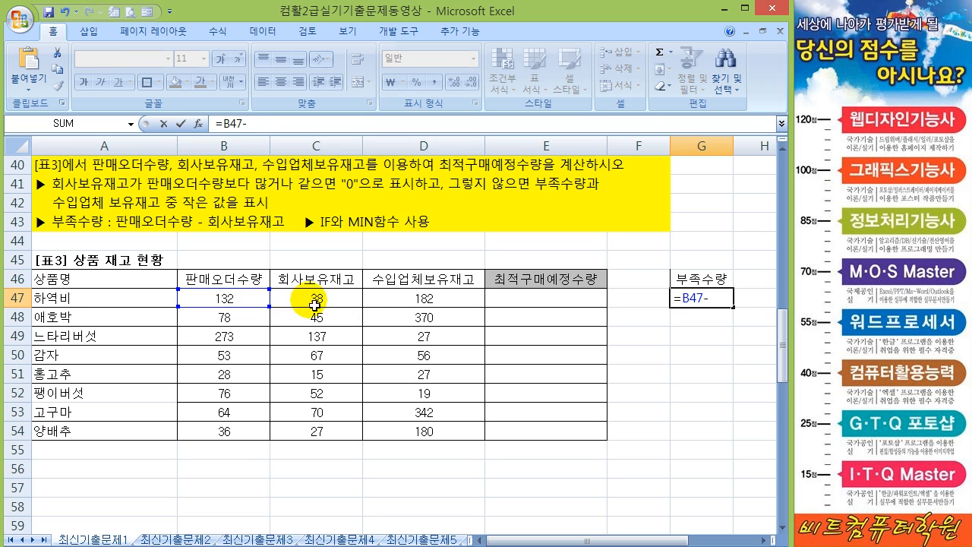
pyautogui.click(316, 299)
pyautogui.press('Return')
pyautogui.click(726, 304)
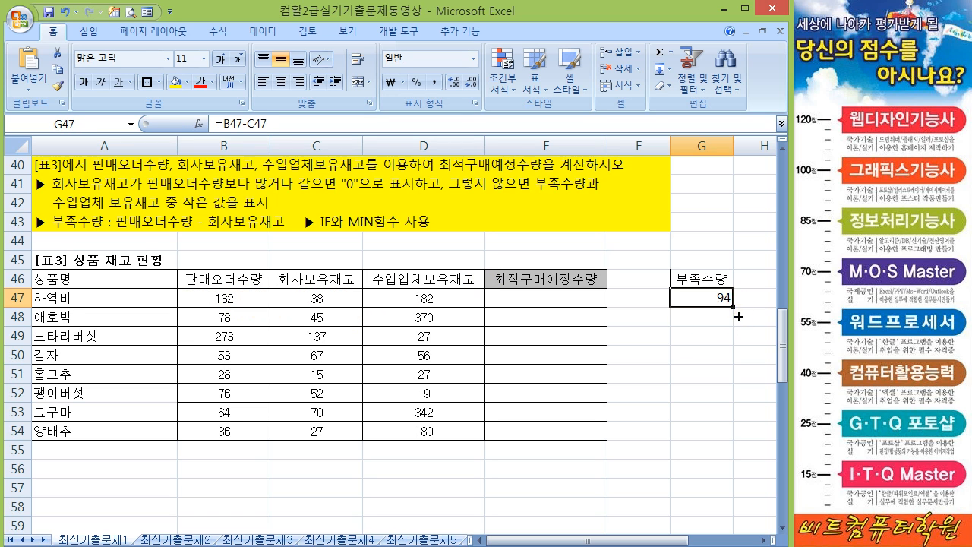
pyautogui.moveTo(734, 326); pyautogui.dragTo(740, 440)
# Step: Enter =IF(C47>=B47,0,"작은값") in E47, using a placeholder text for the false case
pyautogui.click(541, 304)
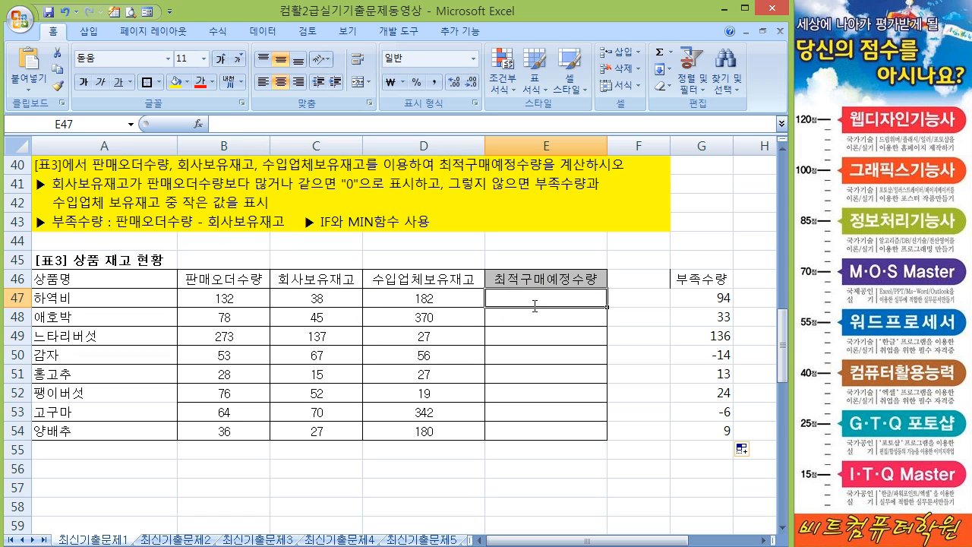
pyautogui.write('=if(')
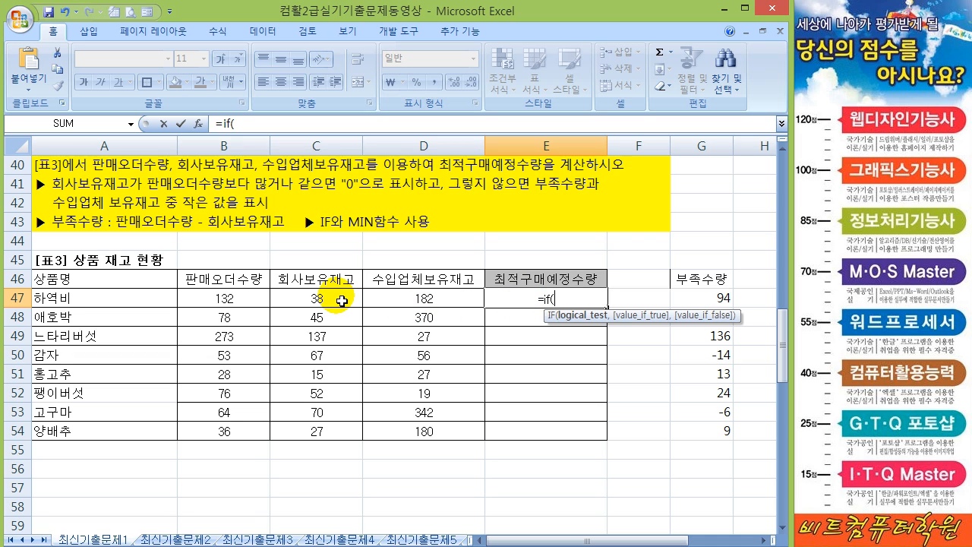
pyautogui.click(342, 301)
pyautogui.write('>=')
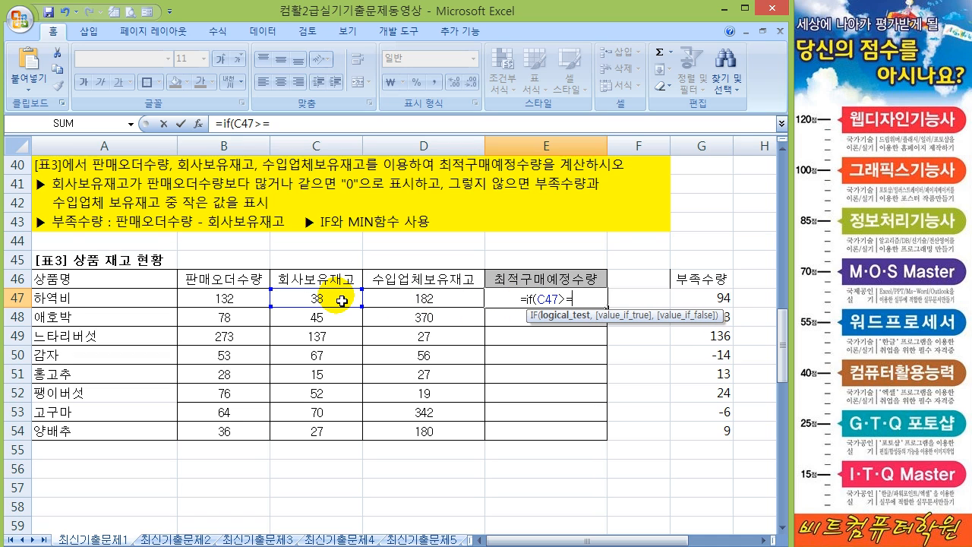
pyautogui.click(242, 299)
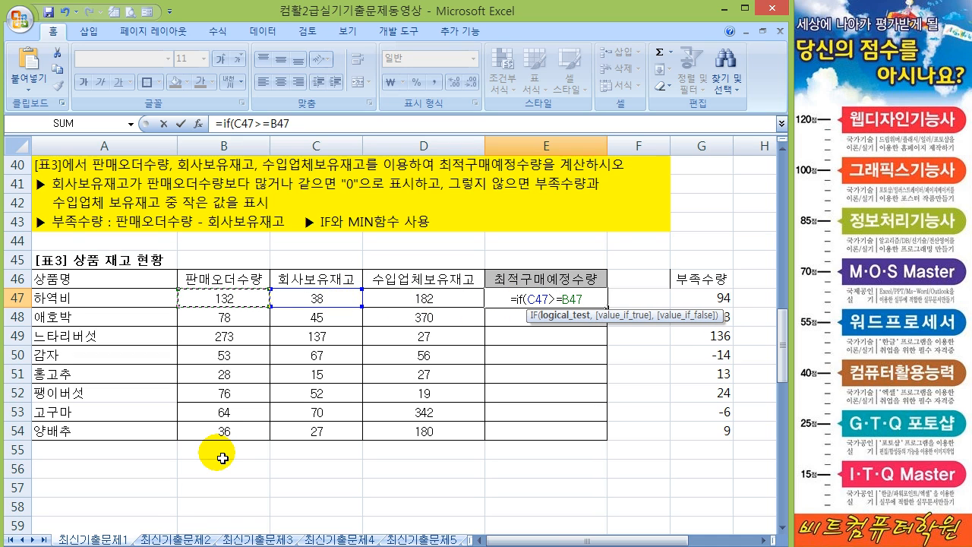
pyautogui.write(',0')
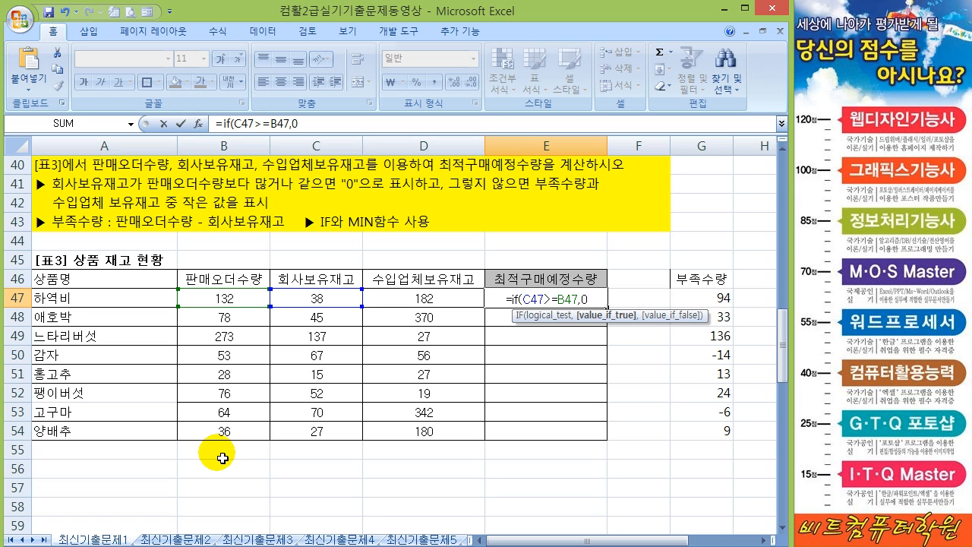
pyautogui.write(',')
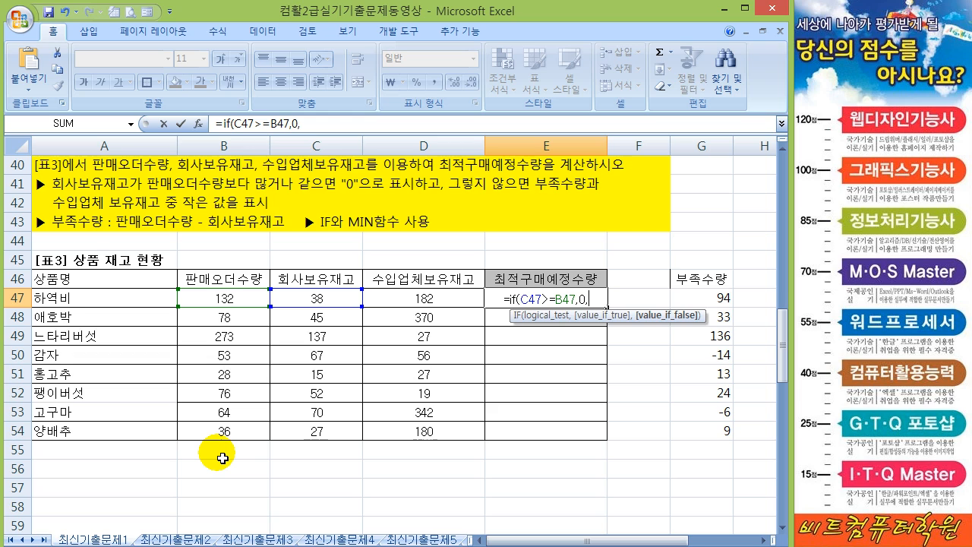
pyautogui.write('"작은값"')
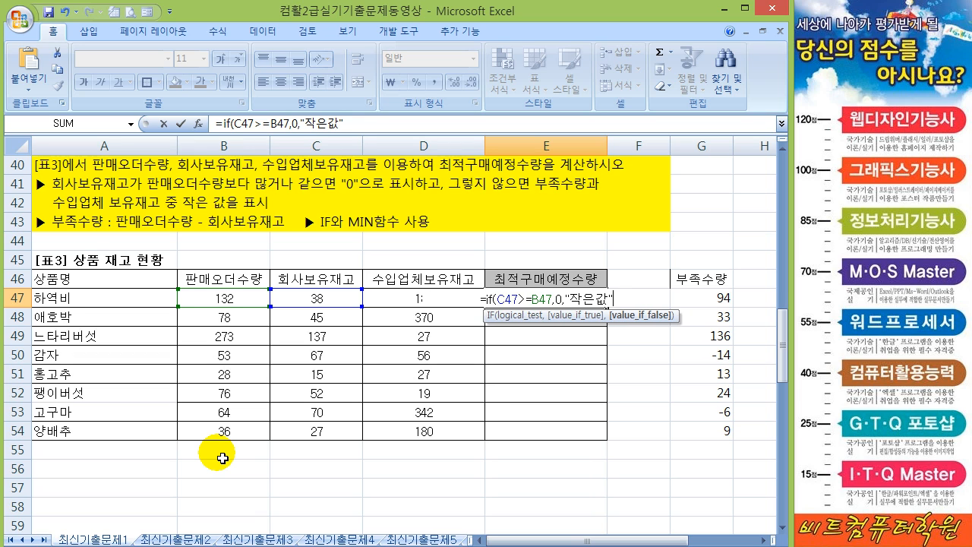
pyautogui.write(')')
pyautogui.press('Return')
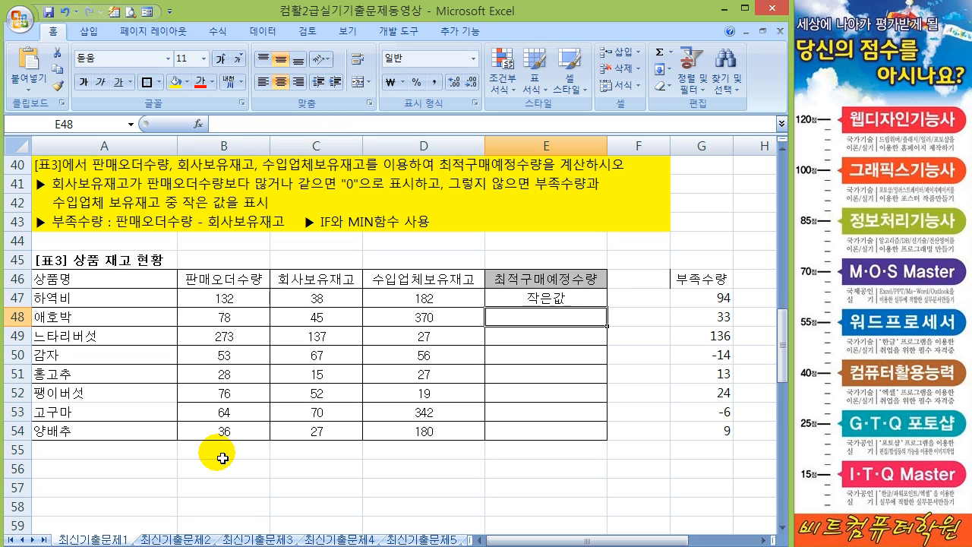
# Step: Fill the placeholder IF formula from E47 down to E54 and check the rows for 감자 and 고구마
pyautogui.click(539, 299)
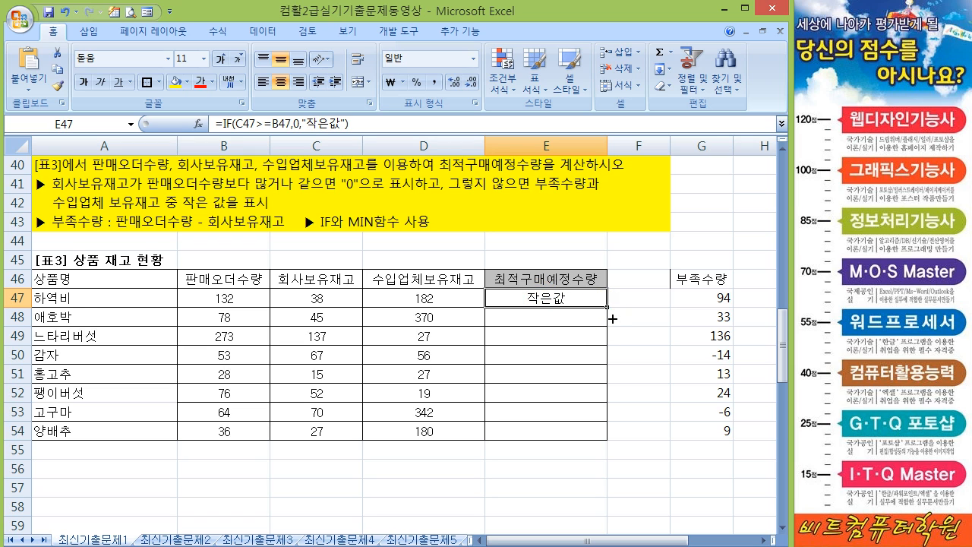
pyautogui.moveTo(612, 319); pyautogui.dragTo(613, 433)
pyautogui.click(565, 357)
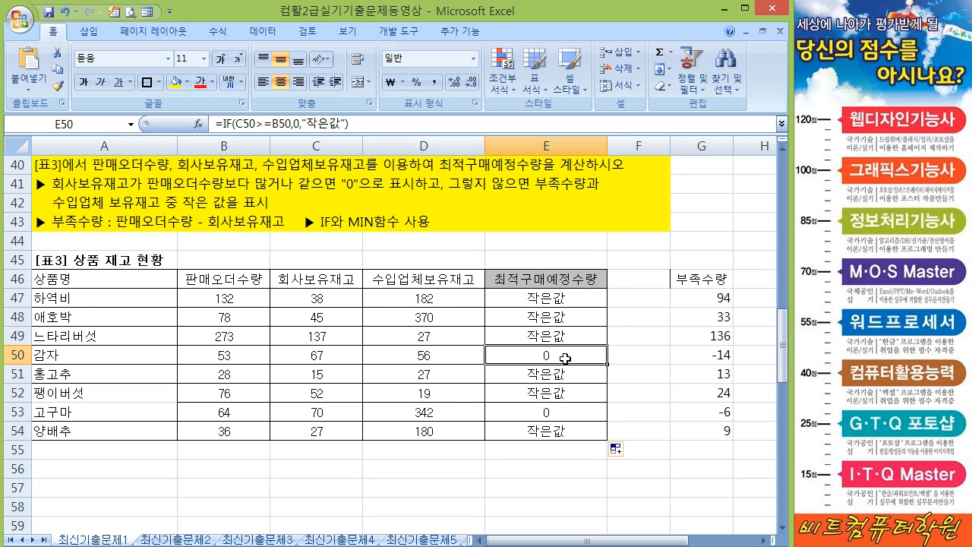
pyautogui.moveTo(565, 358); pyautogui.dragTo(424, 363)
pyautogui.click(572, 414)
# Step: Replace the "작은값" placeholder in the E47 formula with a MIN function taking D47 as its first argument
pyautogui.click(568, 303)
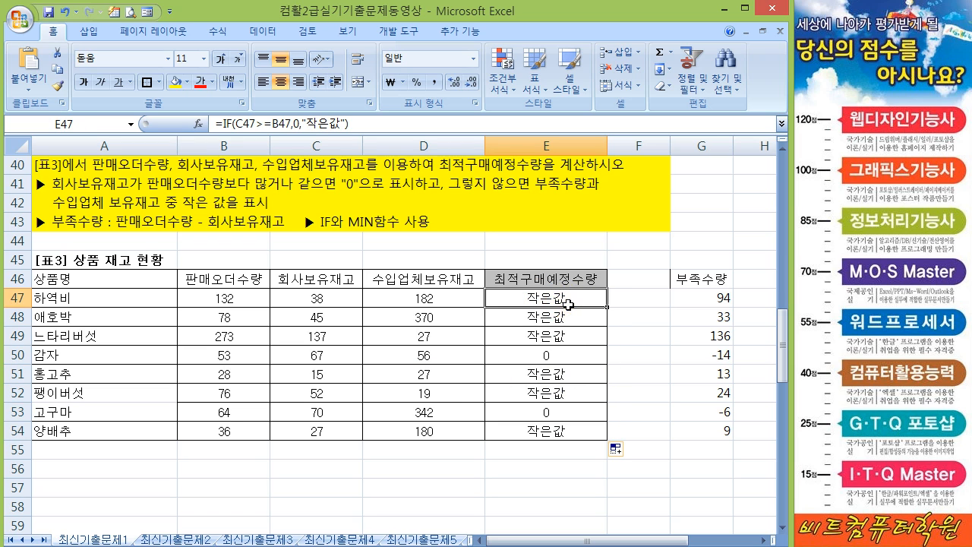
pyautogui.doubleClick(569, 303)
pyautogui.moveTo(563, 298); pyautogui.dragTo(619, 307)
pyautogui.press('Delete')
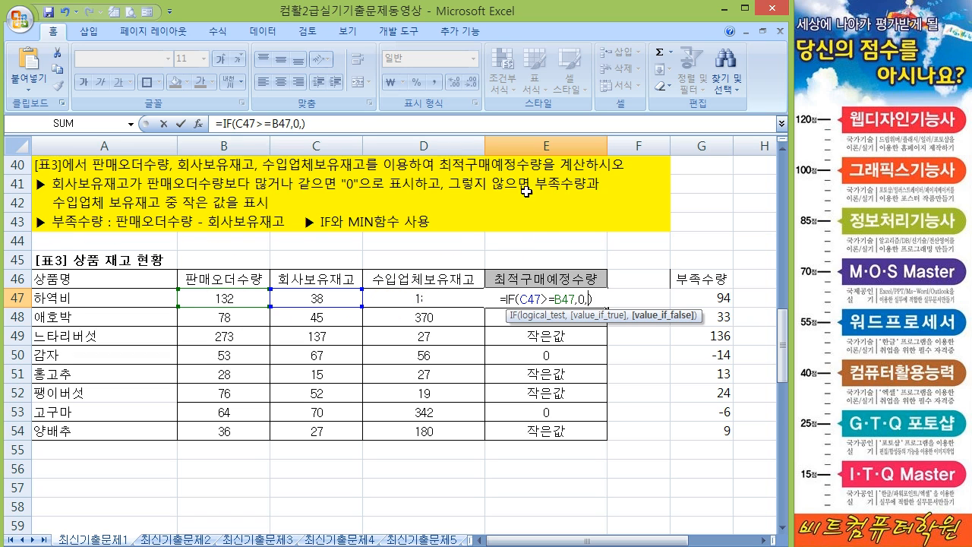
pyautogui.write('min(')
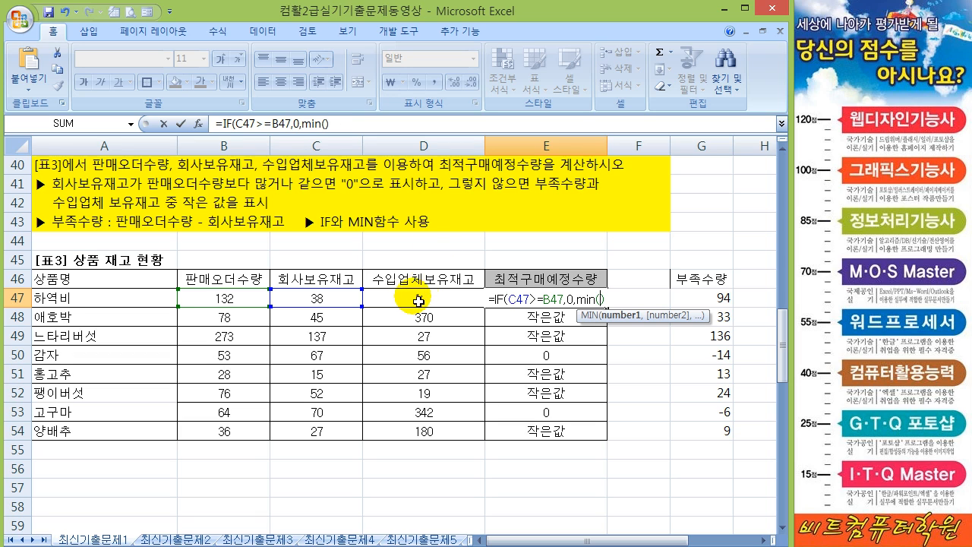
pyautogui.click(412, 302)
pyautogui.write(',')
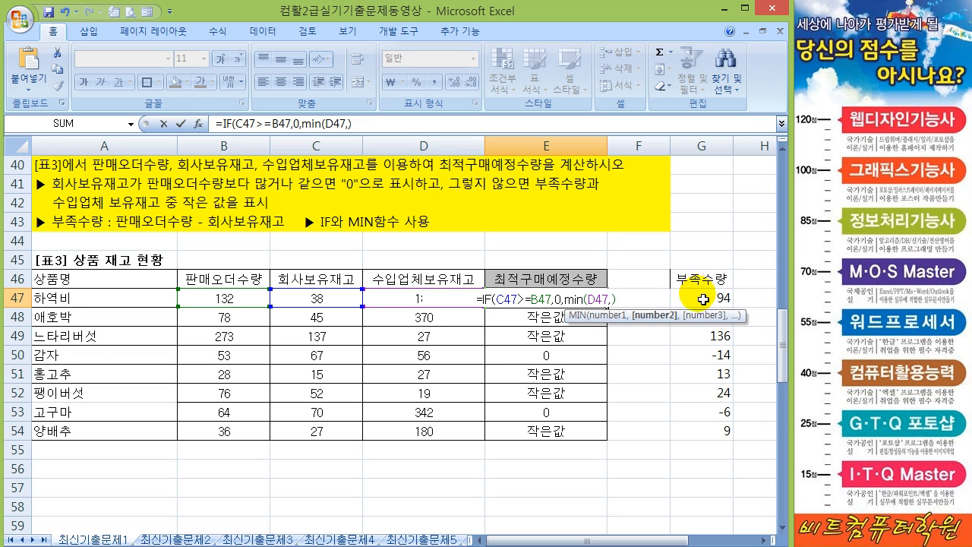
# Step: Add the shortage B47-C47 as the second MIN argument and complete the E47 formula
pyautogui.click(233, 299)
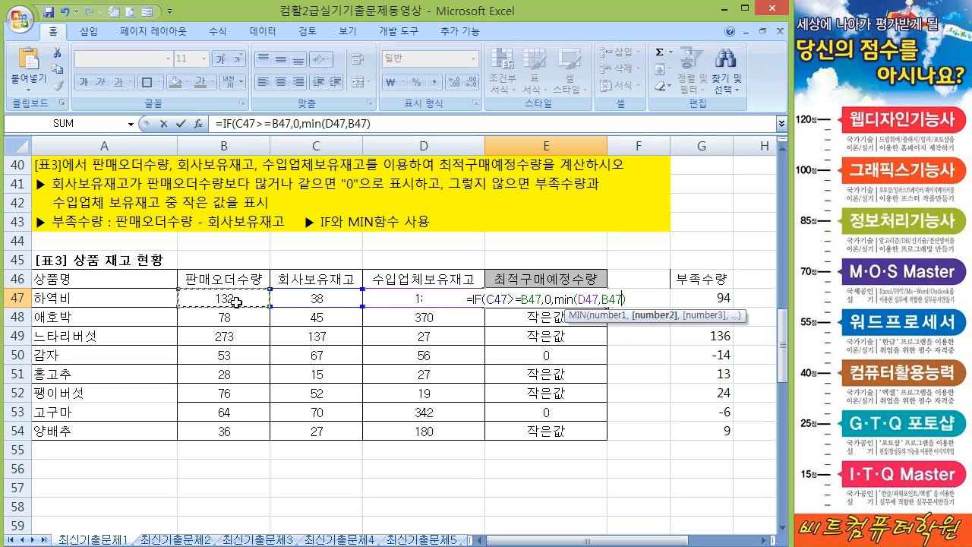
pyautogui.write('-')
pyautogui.click(302, 303)
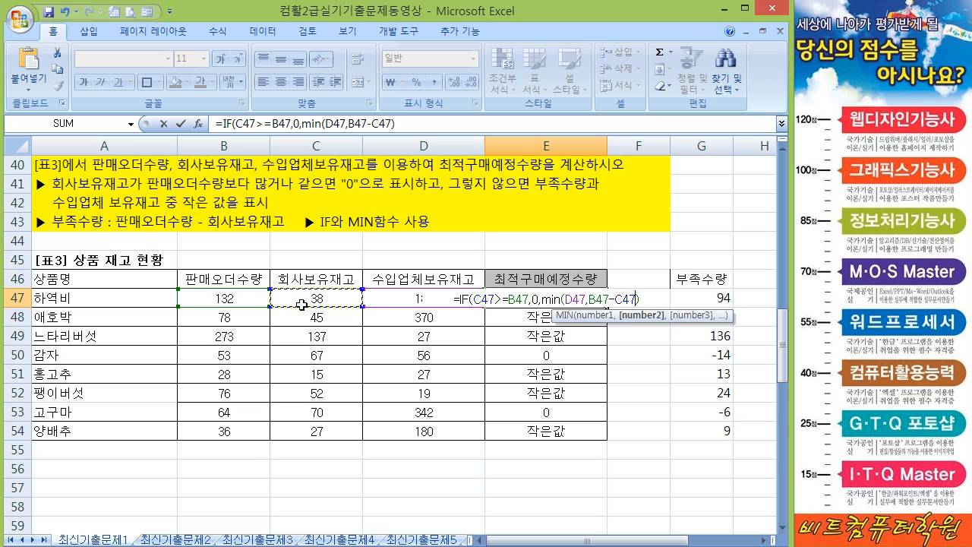
pyautogui.write(')')
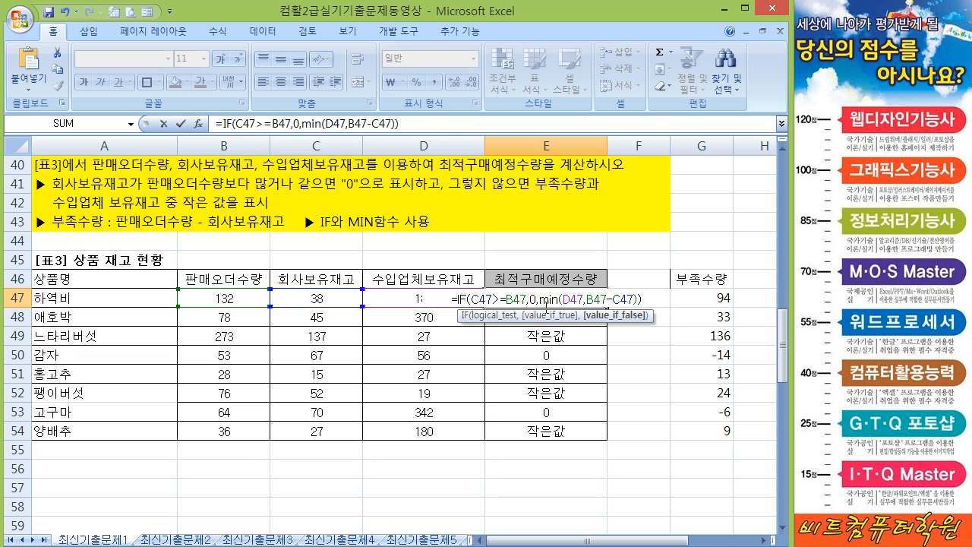
pyautogui.click(576, 301)
pyautogui.moveTo(583, 302); pyautogui.dragTo(642, 308)
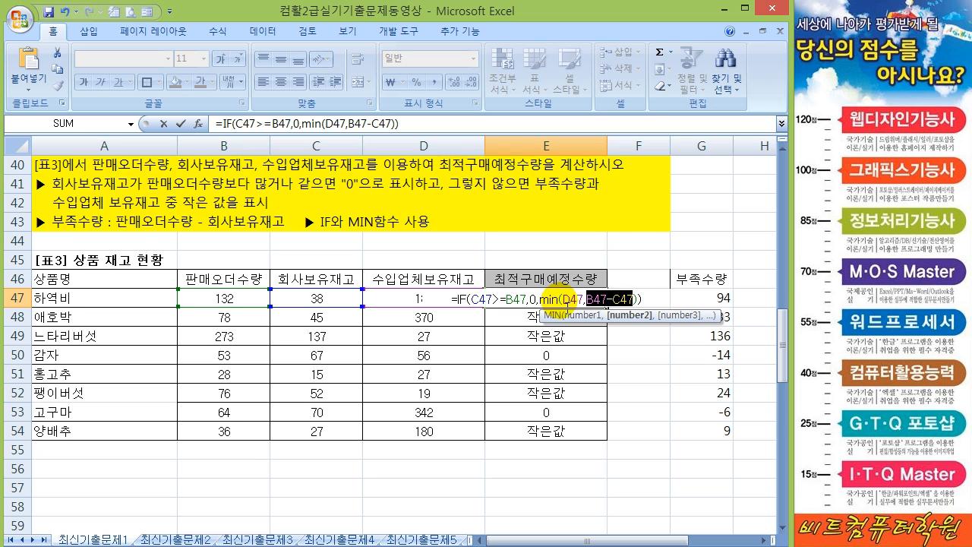
pyautogui.press('Return')
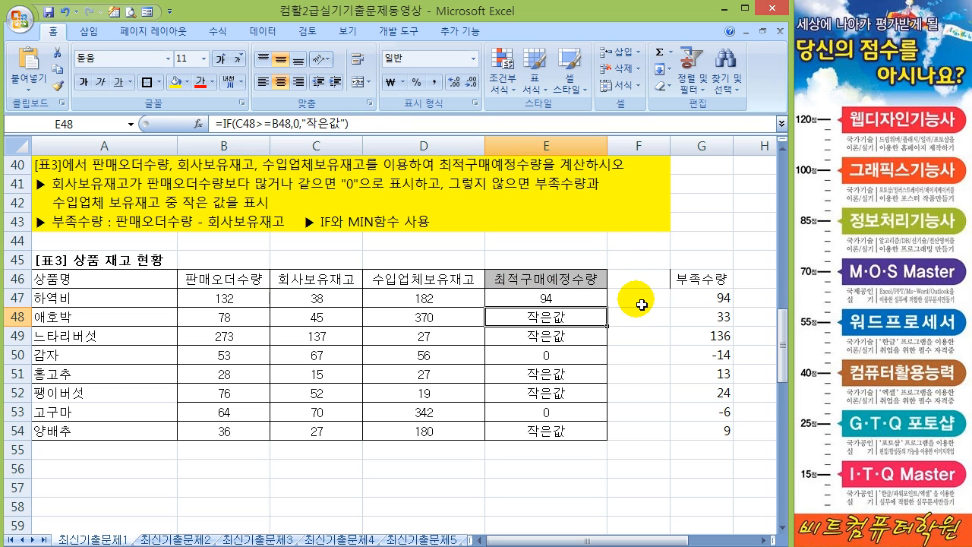
# Step: Fill the completed IF and MIN formula from E47 down to E54 and review it in E47
pyautogui.click(568, 300)
pyautogui.moveTo(608, 308); pyautogui.dragTo(632, 445)
pyautogui.click(595, 455)
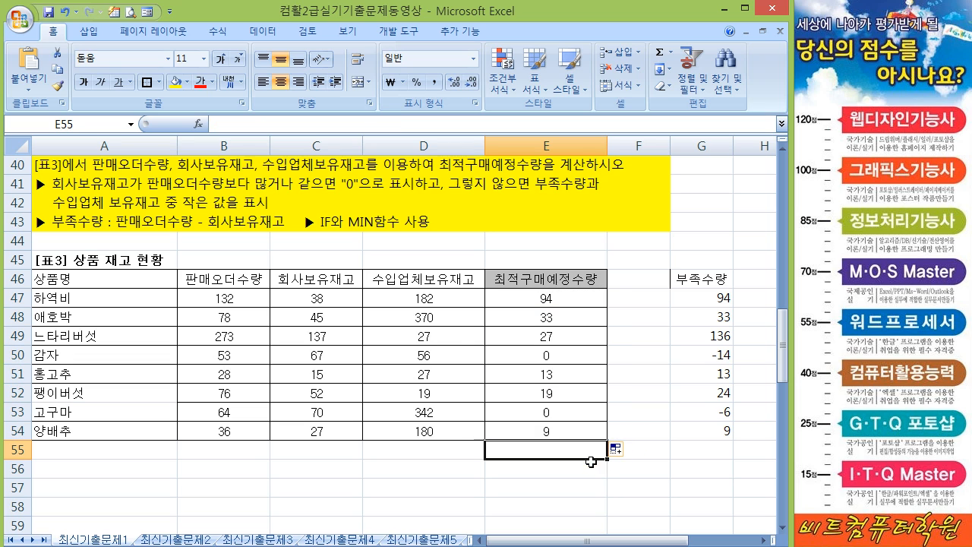
pyautogui.click(571, 304)
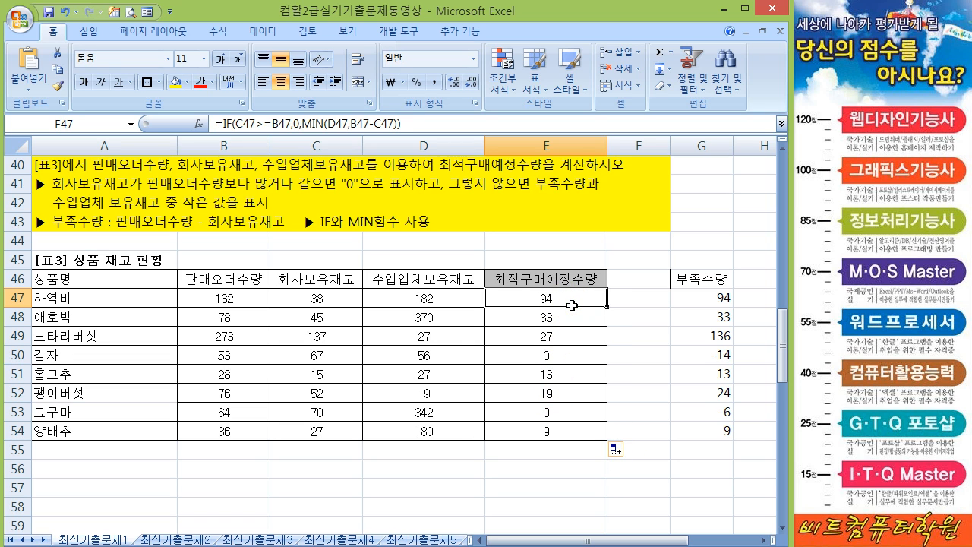
pyautogui.click(572, 305)
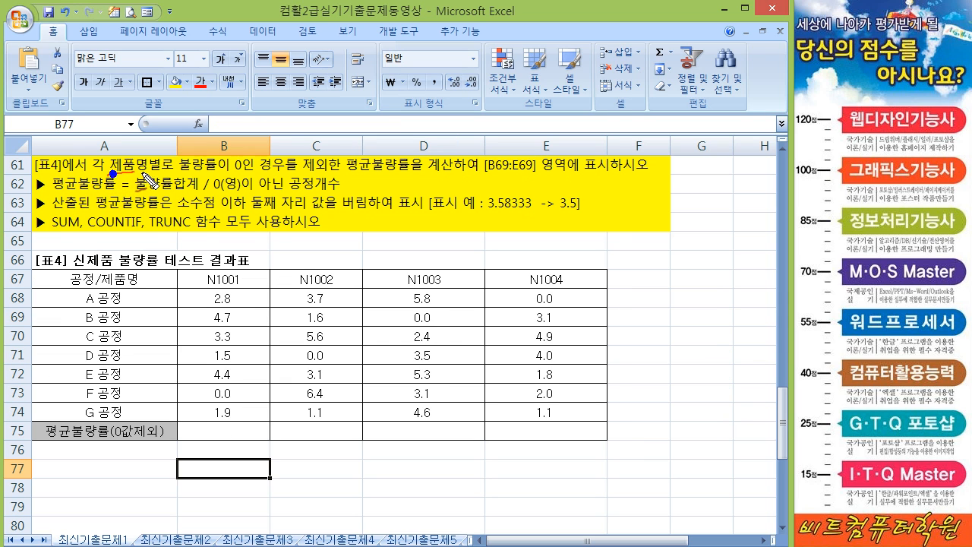
# Step: Examine the [표4] average defect rate task and the zero values per product, marking them with temporary pen strokes and clearing the marks
pyautogui.moveTo(142, 174); pyautogui.dragTo(146, 172)
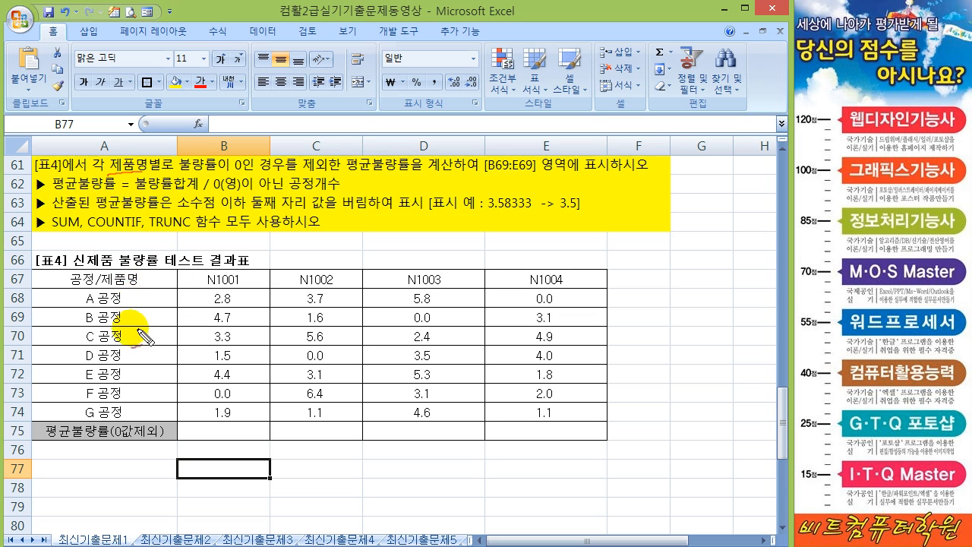
pyautogui.moveTo(211, 177); pyautogui.dragTo(212, 173)
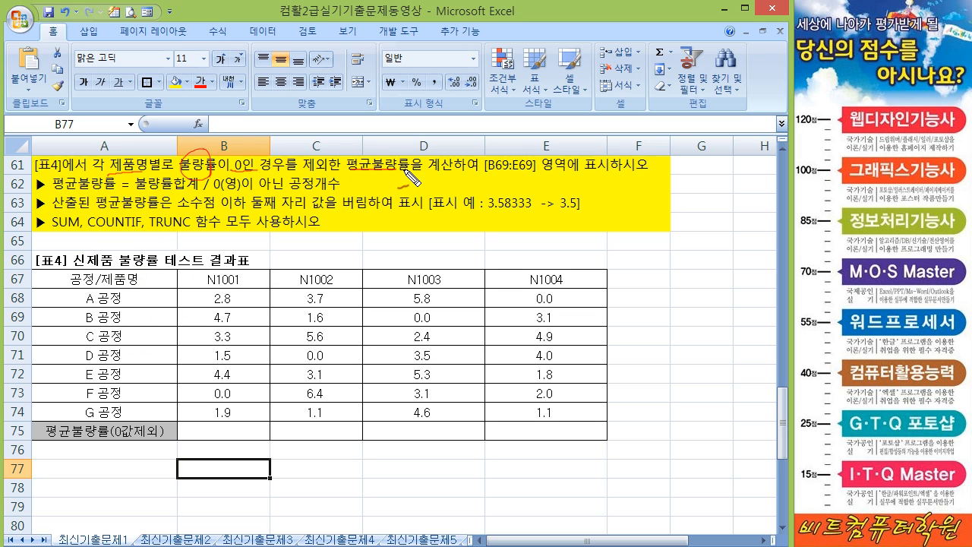
pyautogui.moveTo(444, 173); pyautogui.dragTo(459, 179)
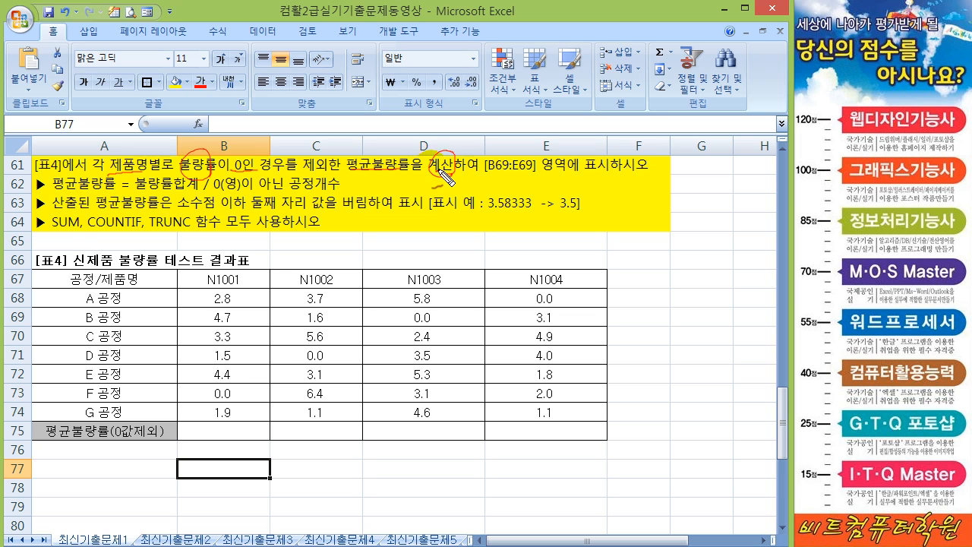
pyautogui.moveTo(231, 313)
pyautogui.mouseDown()
pyautogui.moveTo(252, 312)
pyautogui.moveTo(249, 379)
pyautogui.moveTo(199, 414)
pyautogui.moveTo(216, 283)
pyautogui.moveTo(242, 298)
pyautogui.mouseUp()
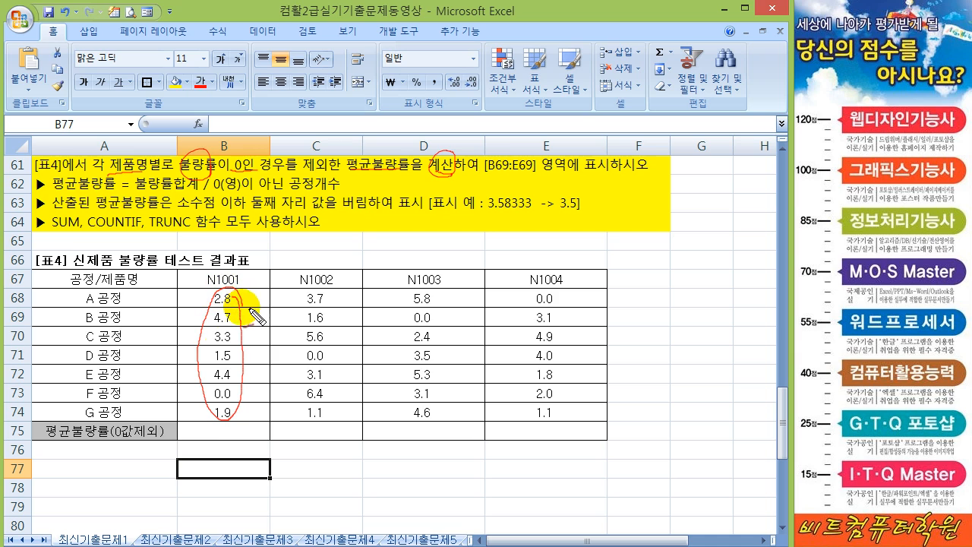
pyautogui.moveTo(189, 423)
pyautogui.mouseDown()
pyautogui.moveTo(195, 445)
pyautogui.moveTo(258, 436)
pyautogui.mouseUp()
pyautogui.moveTo(249, 439); pyautogui.dragTo(248, 453)
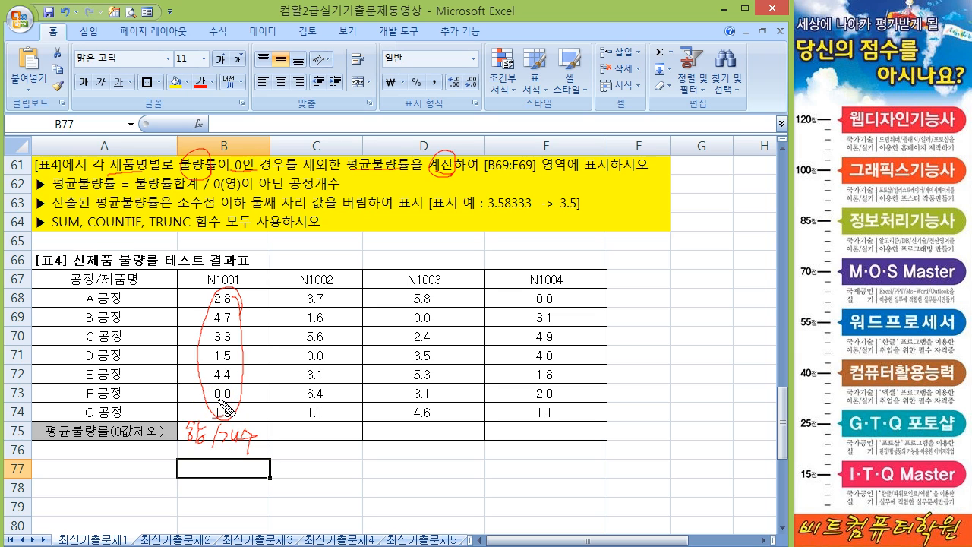
pyautogui.moveTo(235, 400)
pyautogui.mouseDown()
pyautogui.moveTo(214, 385)
pyautogui.moveTo(212, 401)
pyautogui.mouseUp()
pyautogui.moveTo(227, 443); pyautogui.dragTo(248, 443)
pyautogui.moveTo(256, 291); pyautogui.dragTo(255, 302)
pyautogui.moveTo(253, 322); pyautogui.dragTo(265, 321)
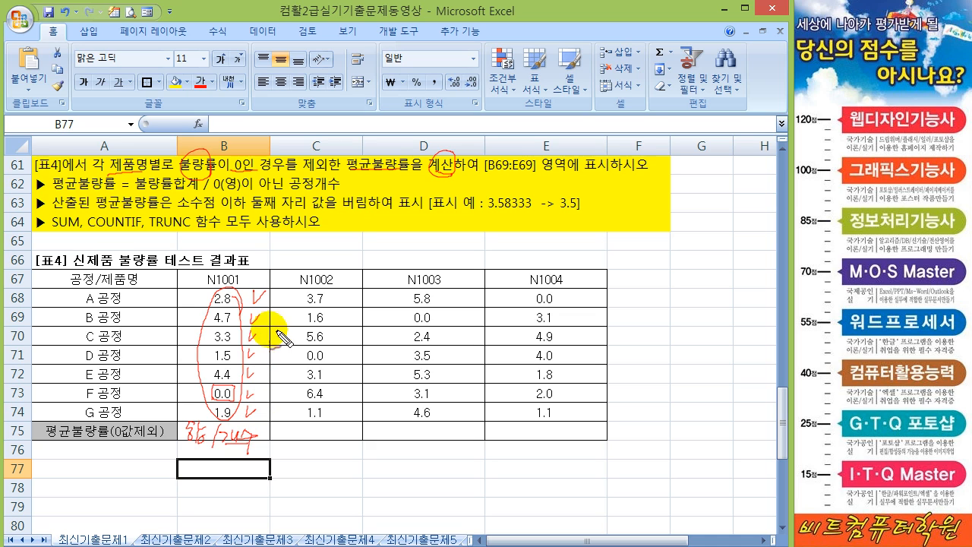
pyautogui.moveTo(254, 294); pyautogui.dragTo(208, 297)
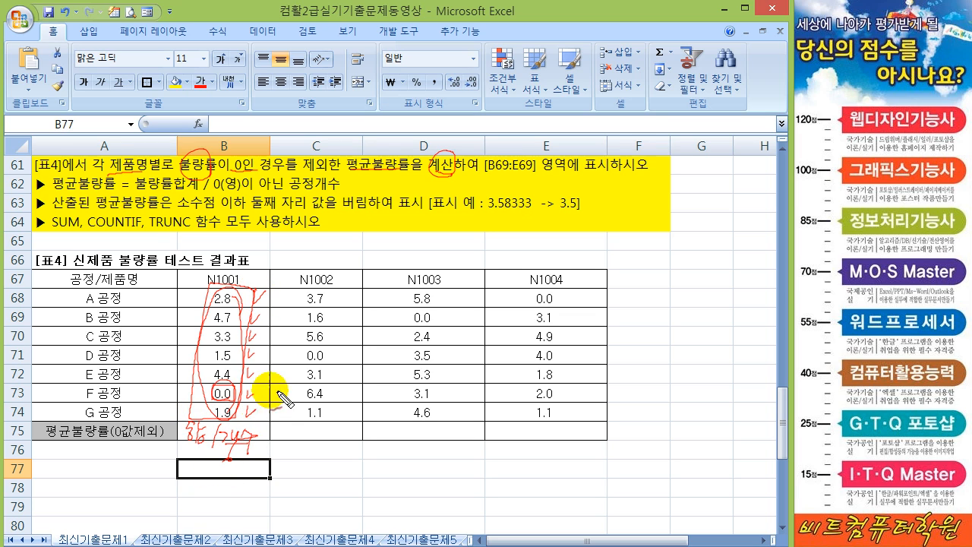
pyautogui.moveTo(310, 347); pyautogui.dragTo(323, 355)
pyautogui.moveTo(395, 391); pyautogui.dragTo(404, 389)
pyautogui.moveTo(422, 311); pyautogui.dragTo(439, 327)
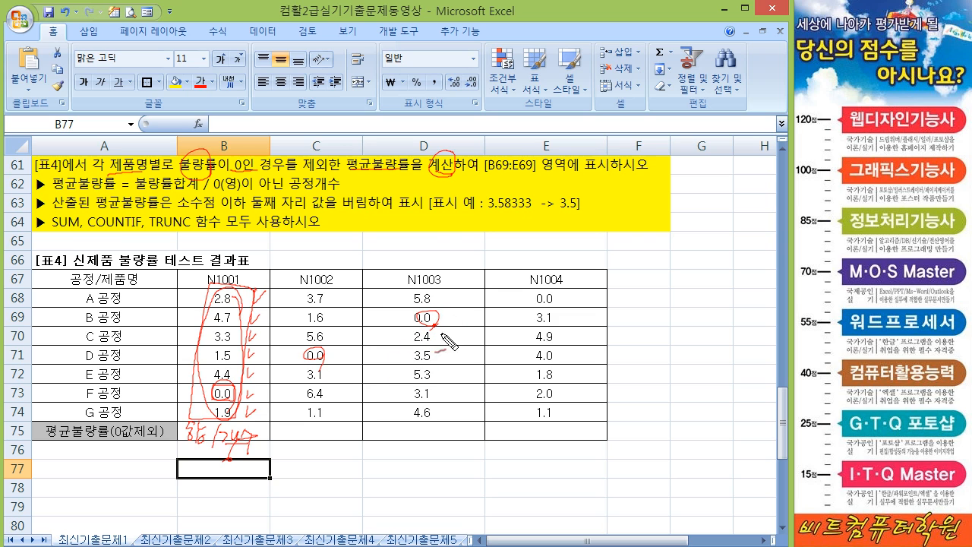
pyautogui.moveTo(536, 303); pyautogui.dragTo(561, 298)
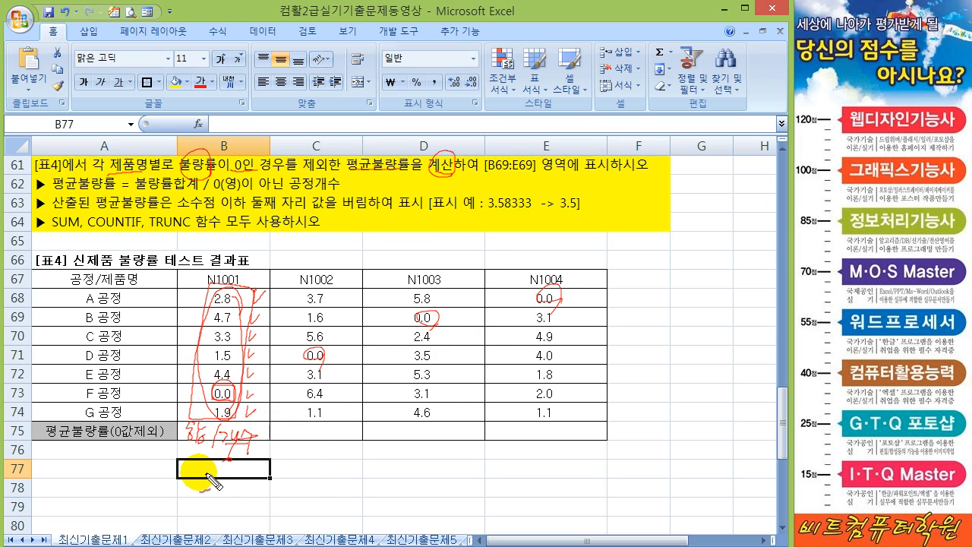
pyautogui.moveTo(175, 469); pyautogui.dragTo(190, 469)
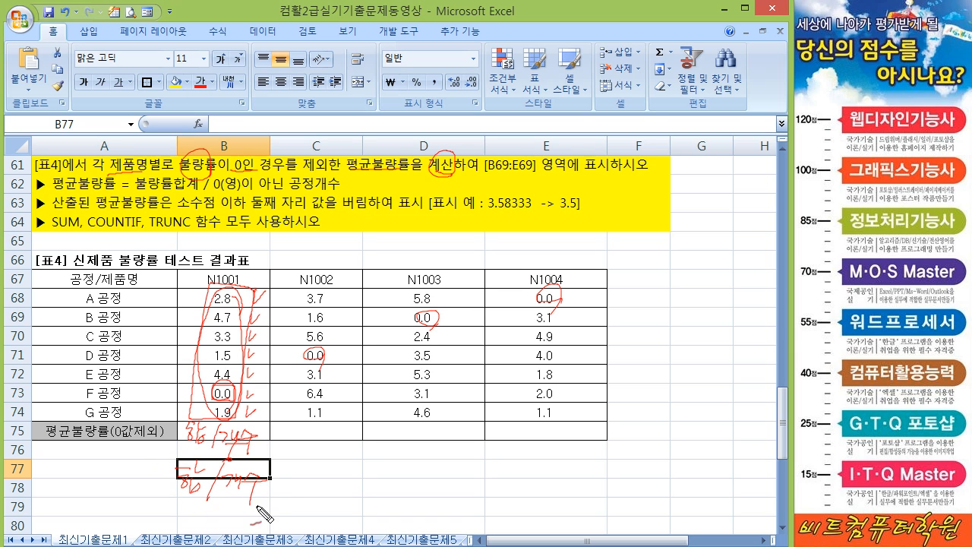
pyautogui.moveTo(271, 494); pyautogui.dragTo(272, 495)
pyautogui.moveTo(231, 389); pyautogui.dragTo(223, 390)
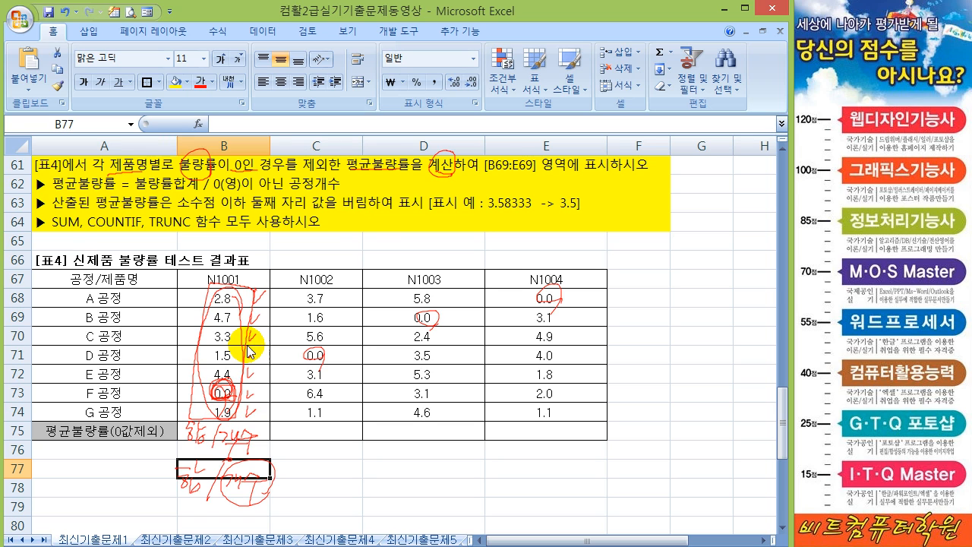
pyautogui.press('Escape')
# Step: Total the N1001 defect rates in scratch cell B76 with =SUM(B68:B74) and divide that total by 7 in B77
pyautogui.click(218, 452)
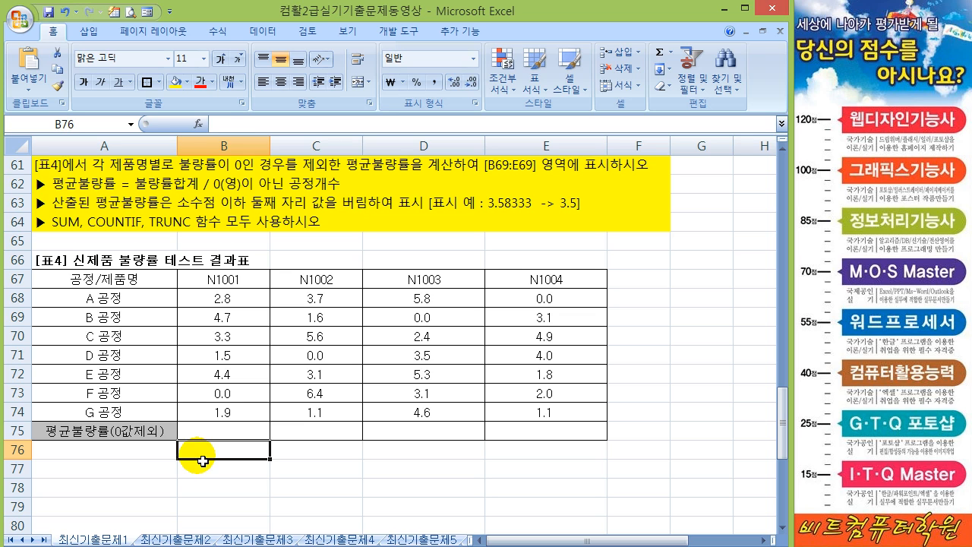
pyautogui.write('=SUM(')
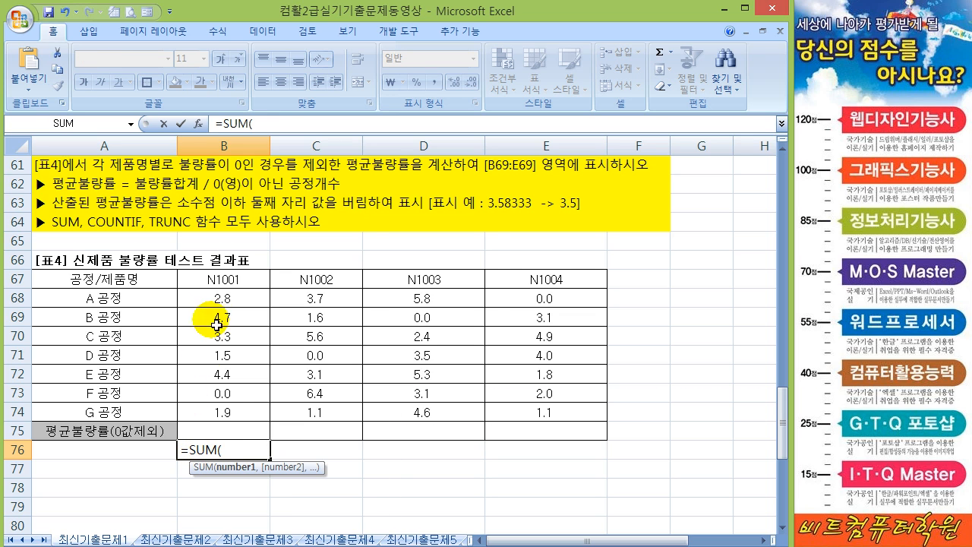
pyautogui.moveTo(215, 299); pyautogui.dragTo(231, 419)
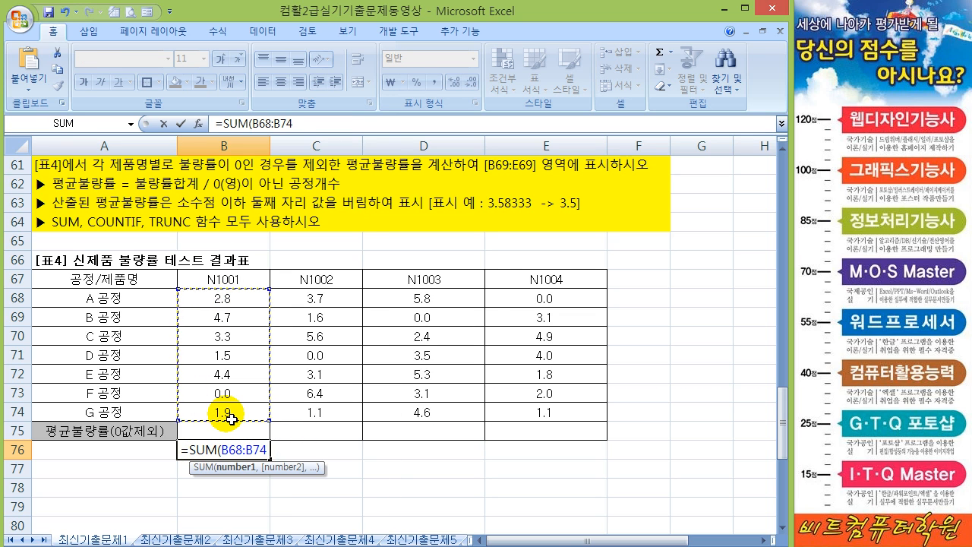
pyautogui.write(')')
pyautogui.press('Return')
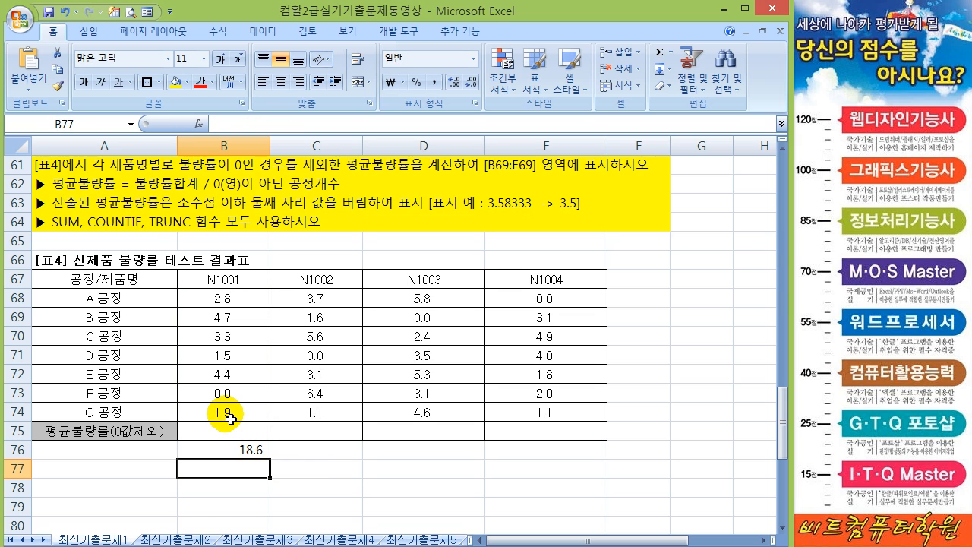
pyautogui.write('=')
pyautogui.press('Up')
pyautogui.write('/7')
pyautogui.press('Return')
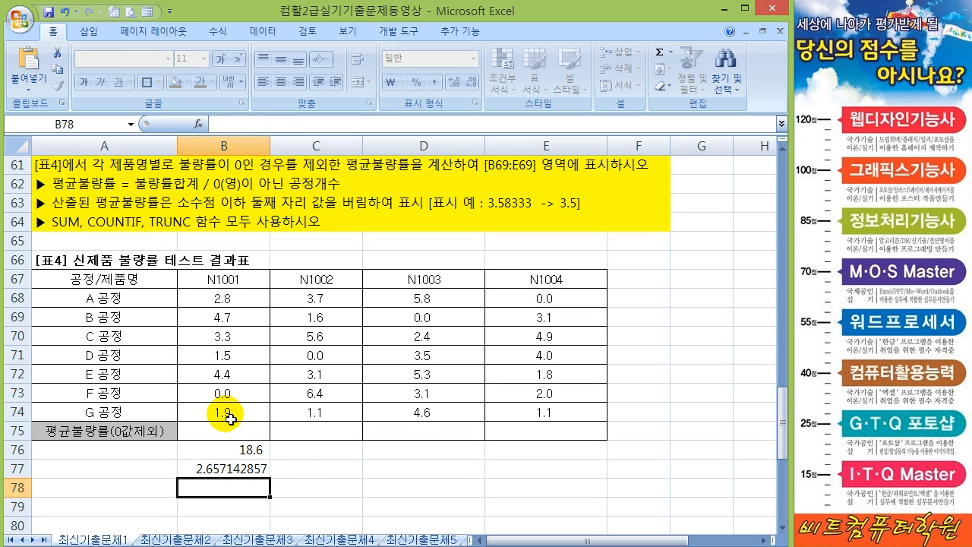
# Step: Go through the N1001 values in B68:B74 and change the divisor in B77 to the number of non-zero processes
pyautogui.click(231, 417)
pyautogui.click(238, 379)
pyautogui.click(240, 392)
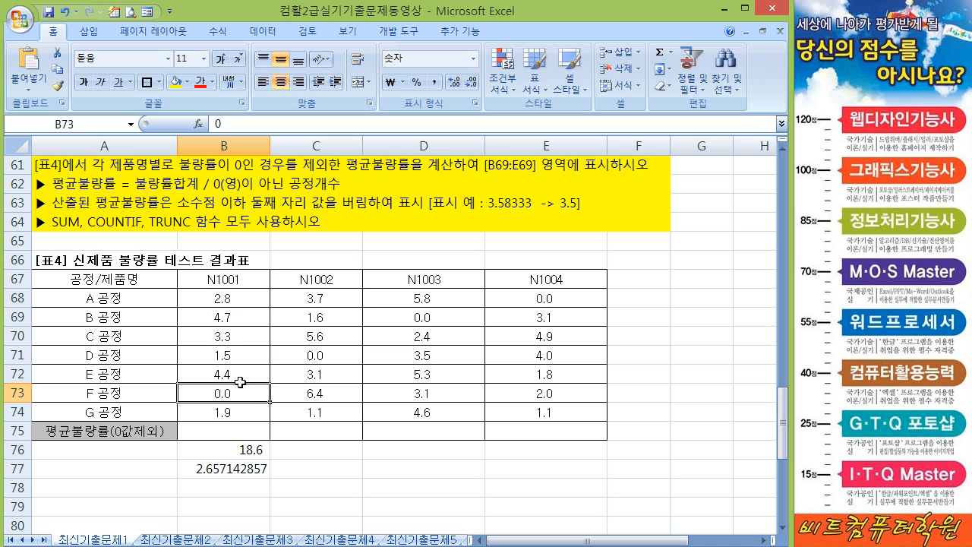
pyautogui.click(243, 374)
pyautogui.click(247, 361)
pyautogui.click(250, 348)
pyautogui.click(251, 319)
pyautogui.click(248, 299)
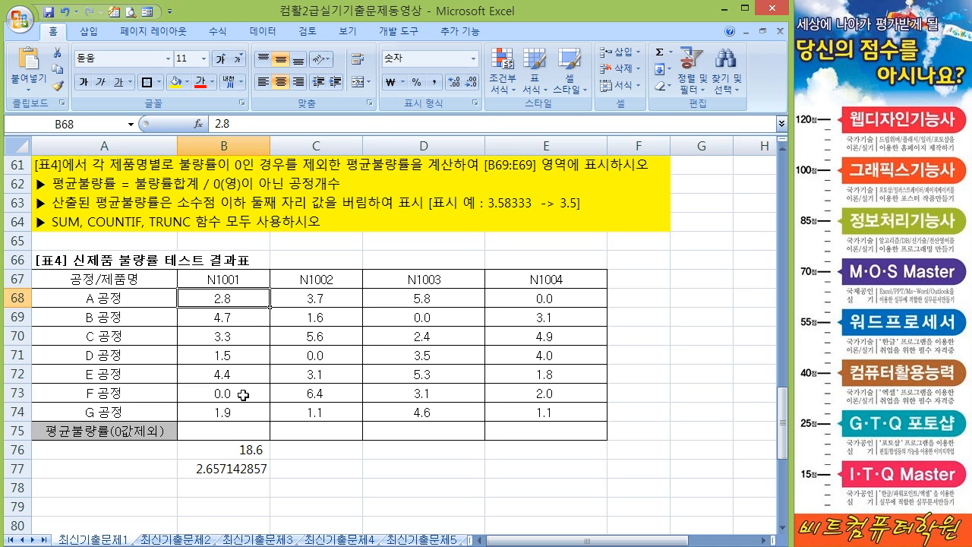
pyautogui.click(243, 394)
pyautogui.click(248, 468)
pyautogui.doubleClick(251, 471)
pyautogui.click(240, 475)
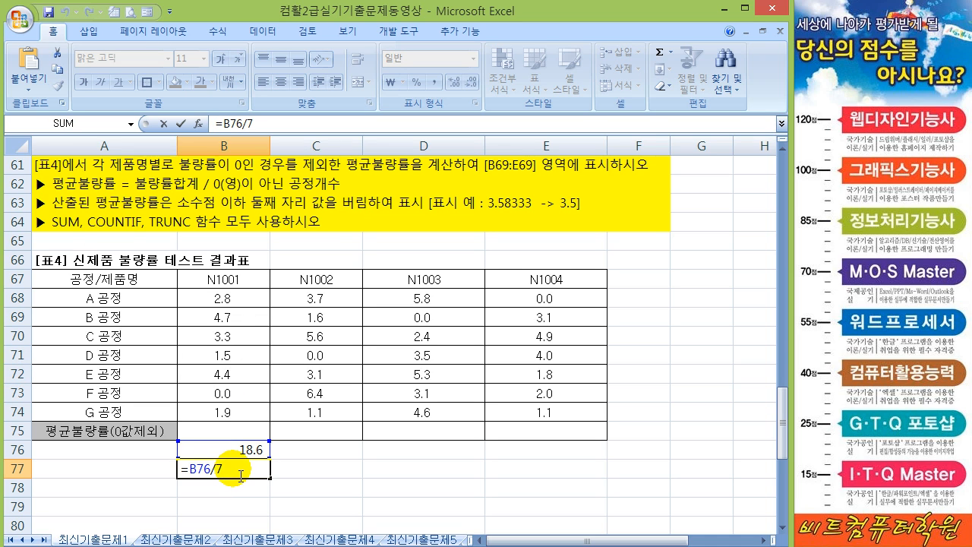
pyautogui.press('Return')
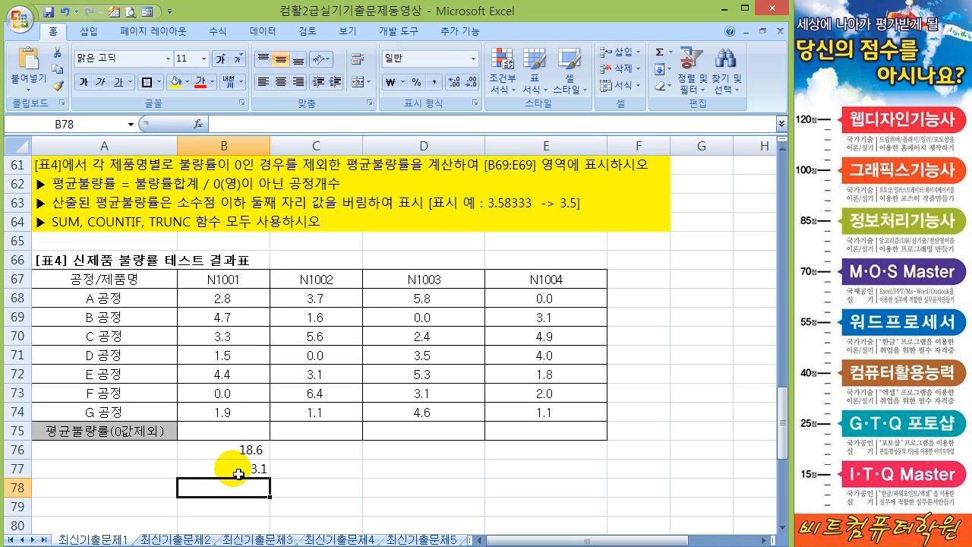
# Step: Clear the scratch calculations in B77 and B76
pyautogui.click(239, 474)
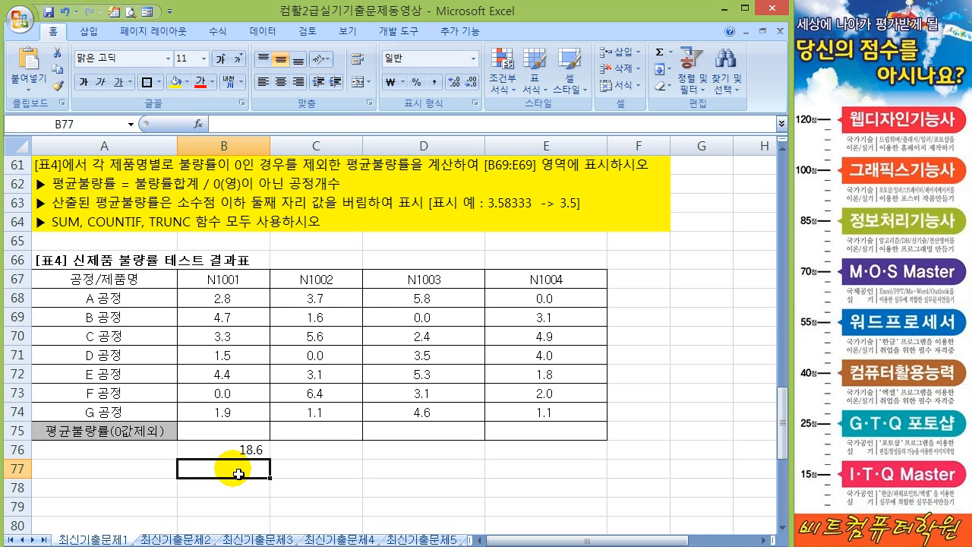
pyautogui.press('Up')
pyautogui.press('Delete')
# Step: Begin the average defect rate formula in B75 with =SUM(B68:B74) followed by a division operator
pyautogui.press('Up')
pyautogui.write('=')
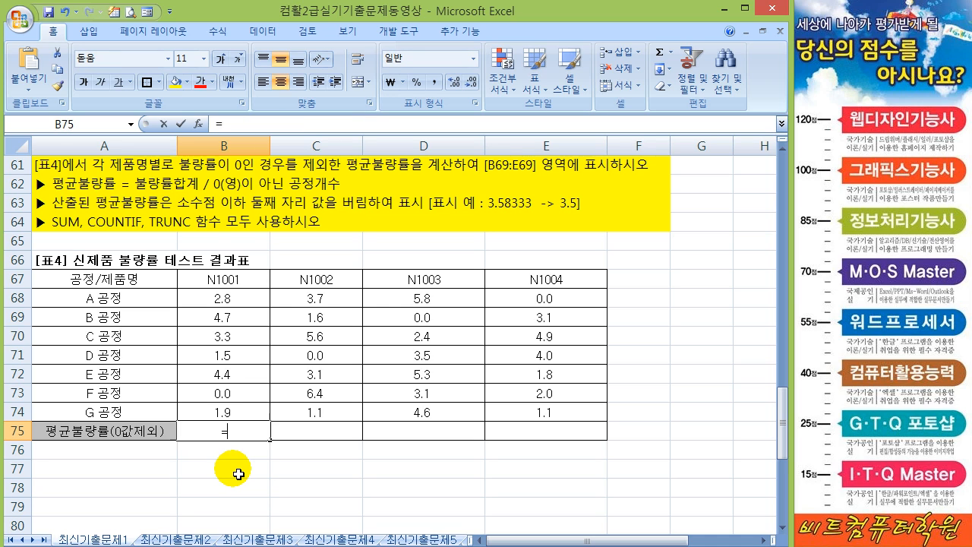
pyautogui.write('SUM(')
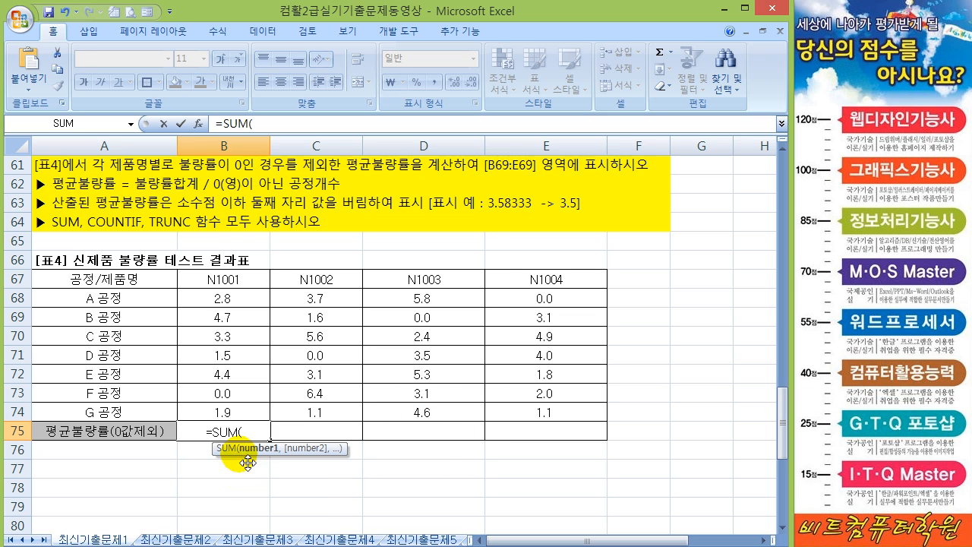
pyautogui.moveTo(221, 300); pyautogui.dragTo(238, 412)
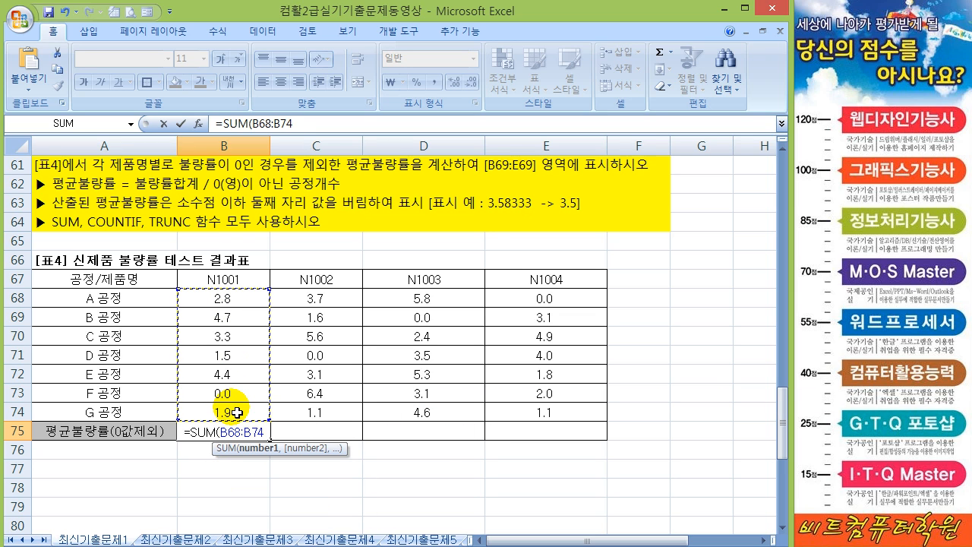
pyautogui.write(')/')
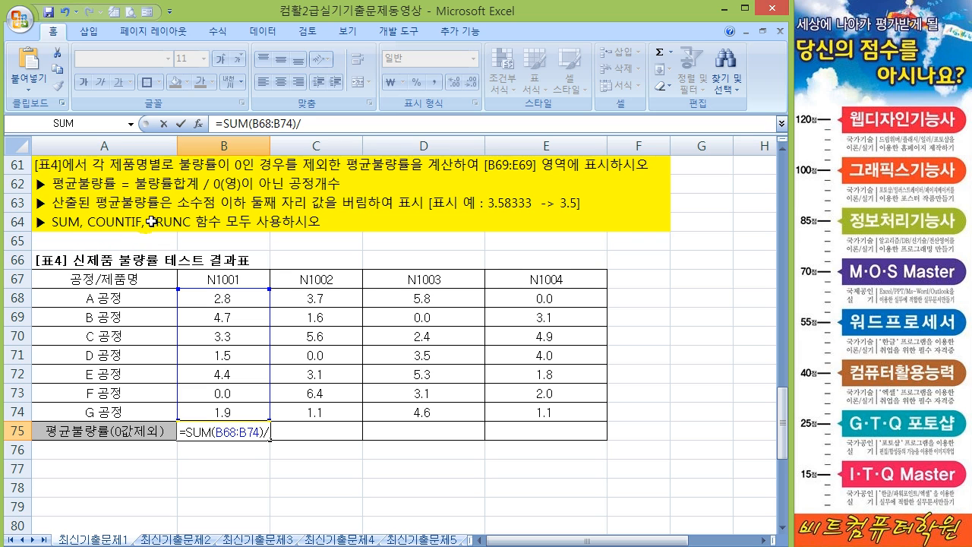
# Step: Complete the B75 formula with COUNTIF(B68:B74,"<>0") as the divisor and enter it
pyautogui.write('COUNTIF(')
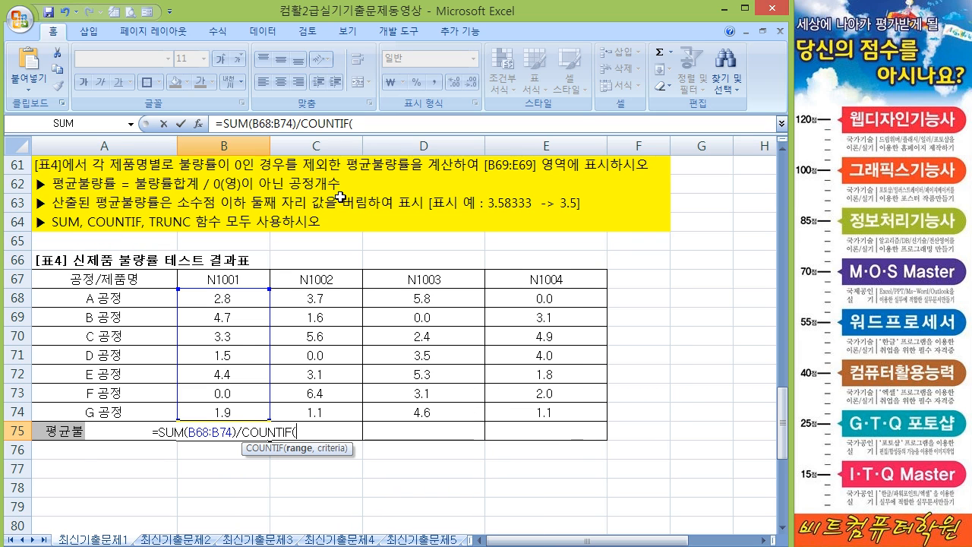
pyautogui.moveTo(220, 299); pyautogui.dragTo(223, 408)
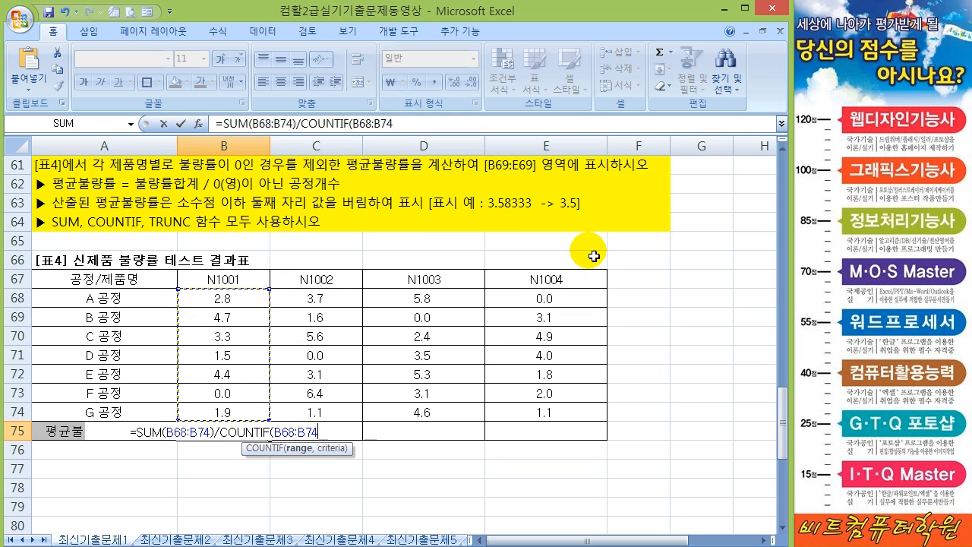
pyautogui.write(',"<')
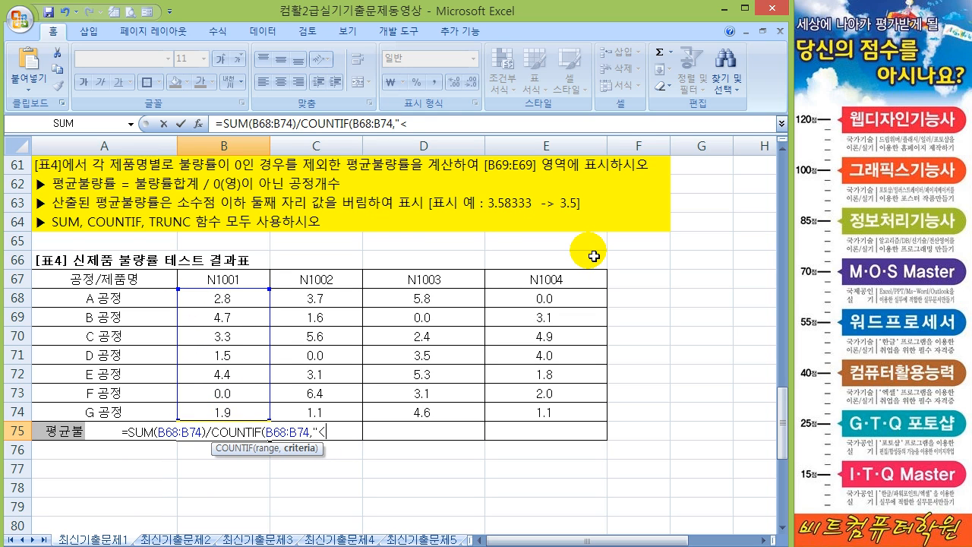
pyautogui.write('>0")')
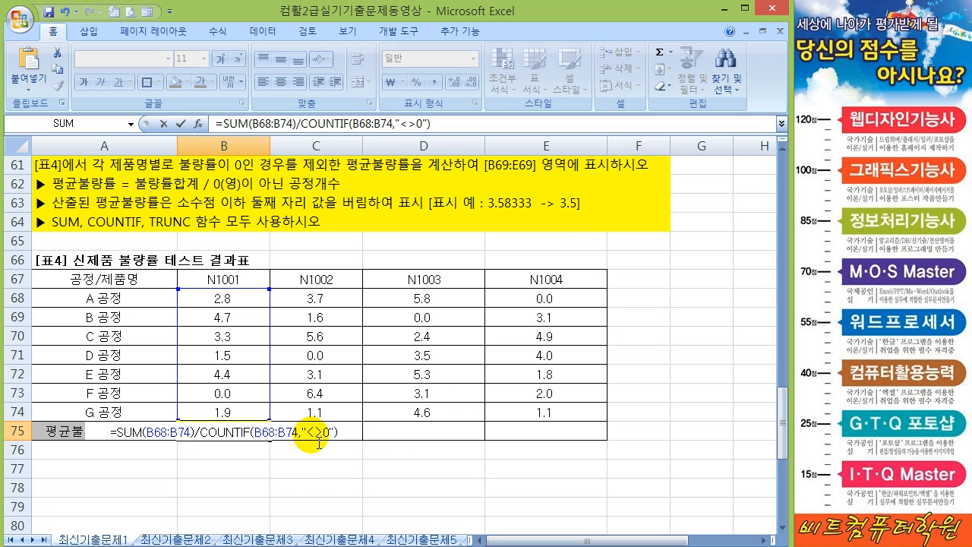
pyautogui.moveTo(307, 433); pyautogui.dragTo(338, 440)
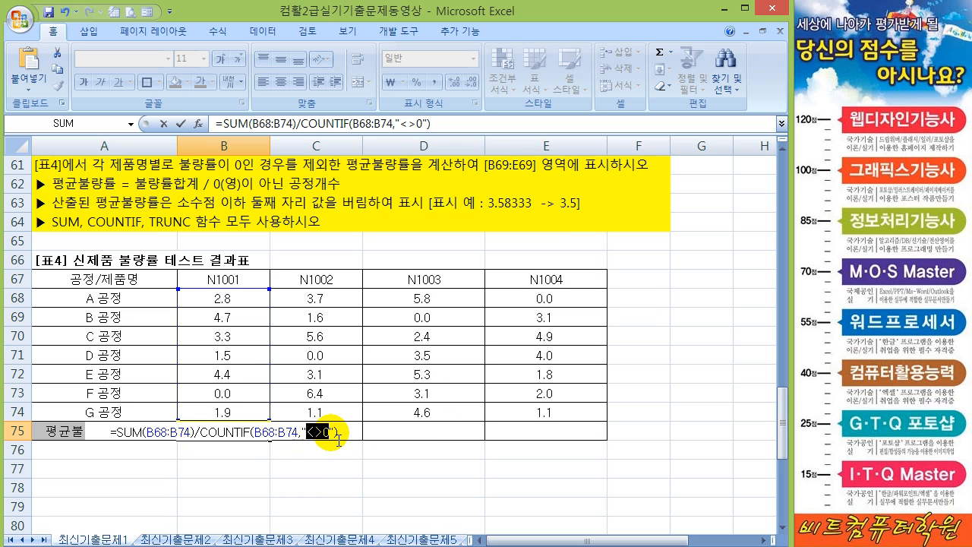
pyautogui.press('Return')
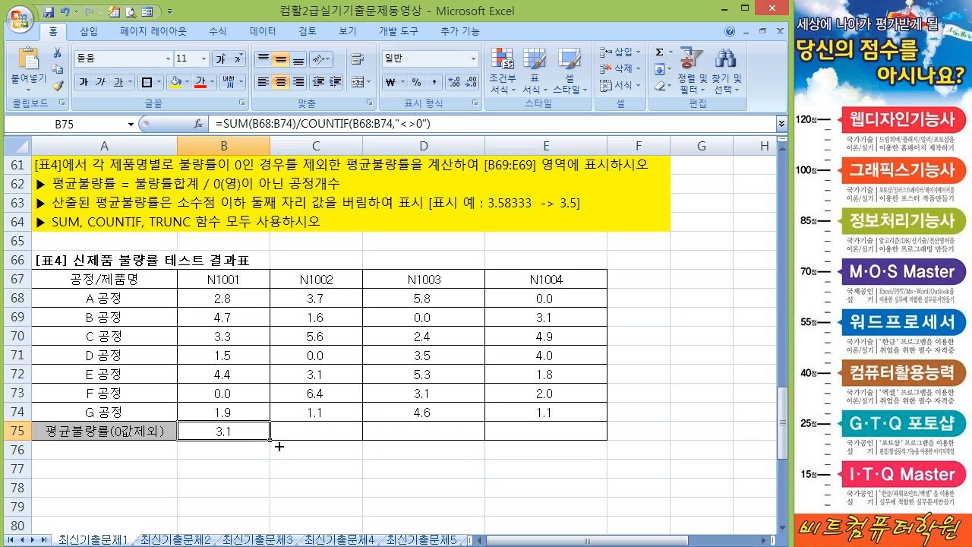
# Step: Fill the SUM and COUNTIF formula from B75 across to E75 and check the copy in C75
pyautogui.moveTo(279, 447); pyautogui.dragTo(572, 436)
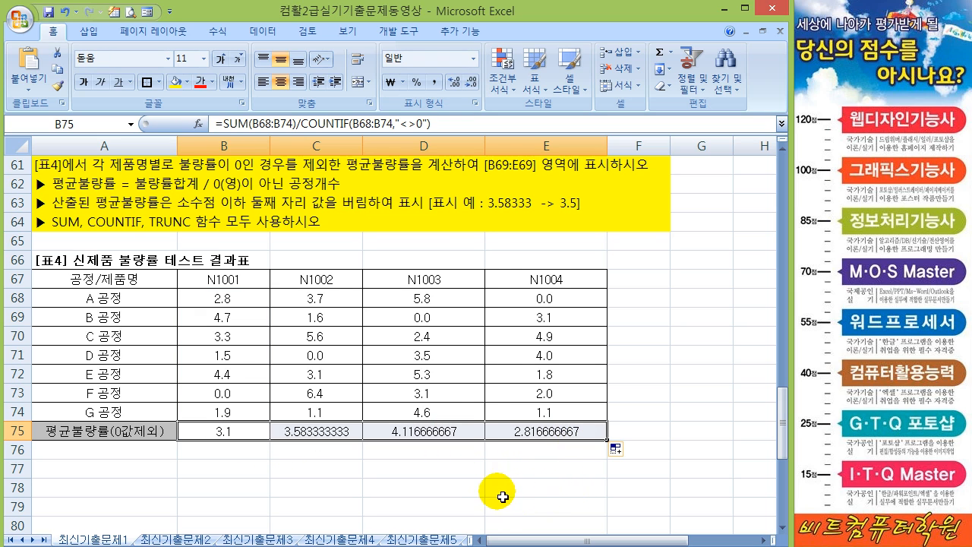
pyautogui.click(244, 439)
pyautogui.click(284, 438)
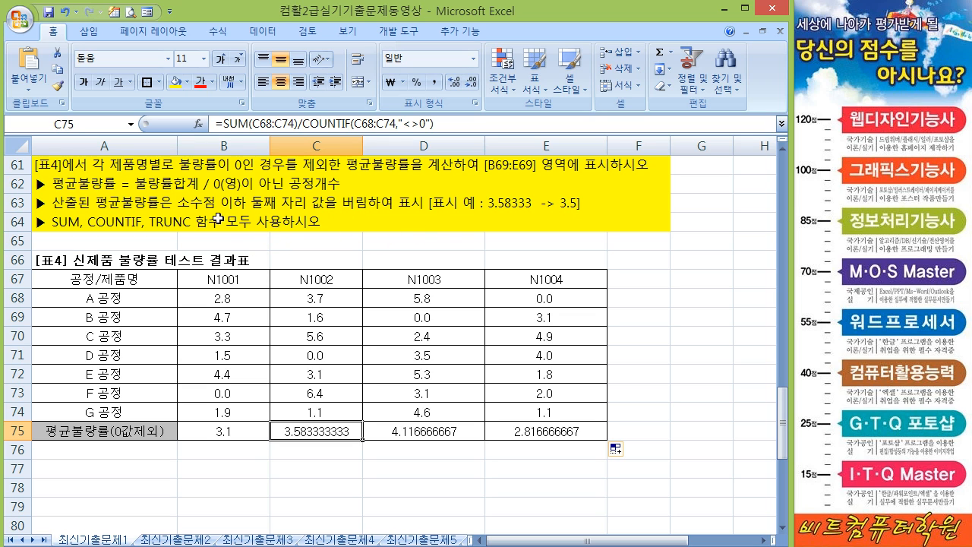
# Step: Wrap the B75 formula in TRUNC with 1 decimal digit and refill it across to E75
pyautogui.click(239, 431)
pyautogui.doubleClick(240, 431)
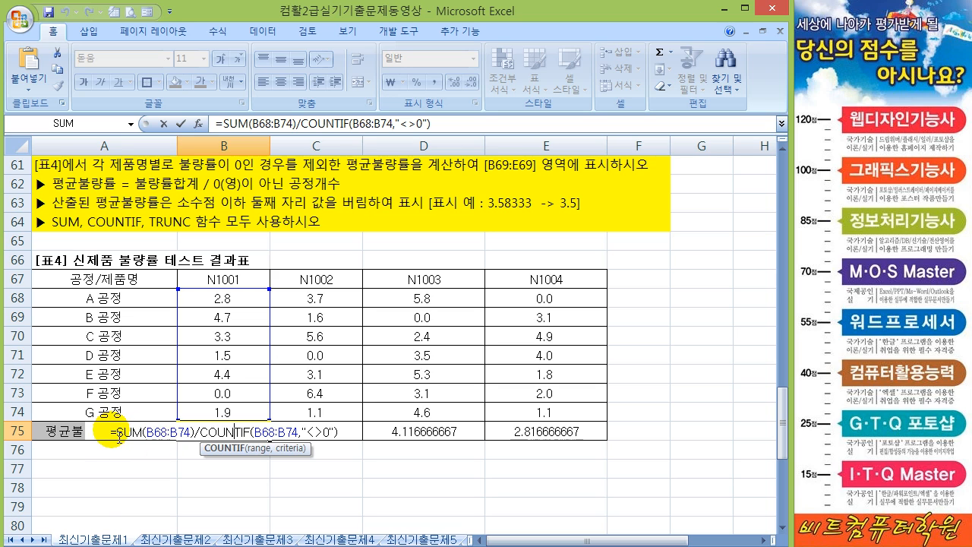
pyautogui.moveTo(116, 433); pyautogui.dragTo(393, 451)
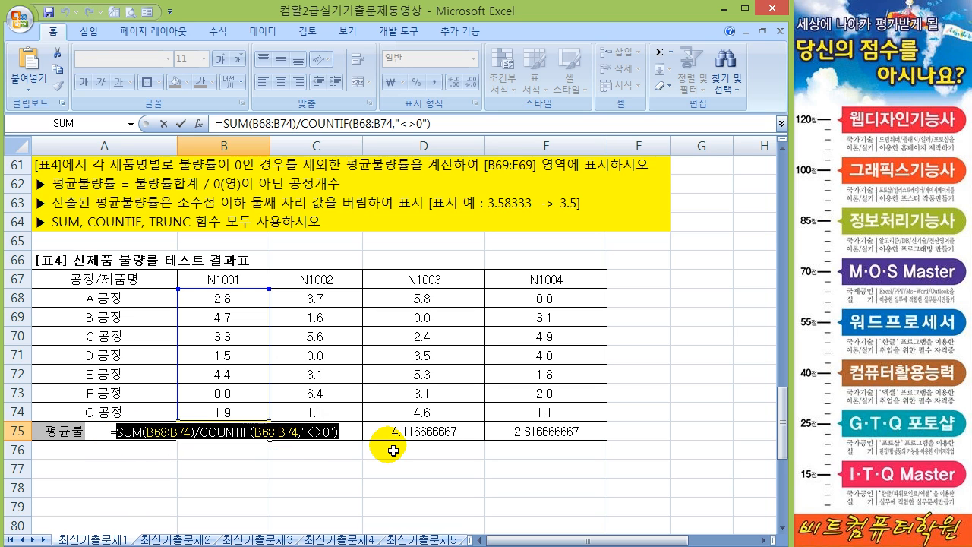
pyautogui.press('Home')
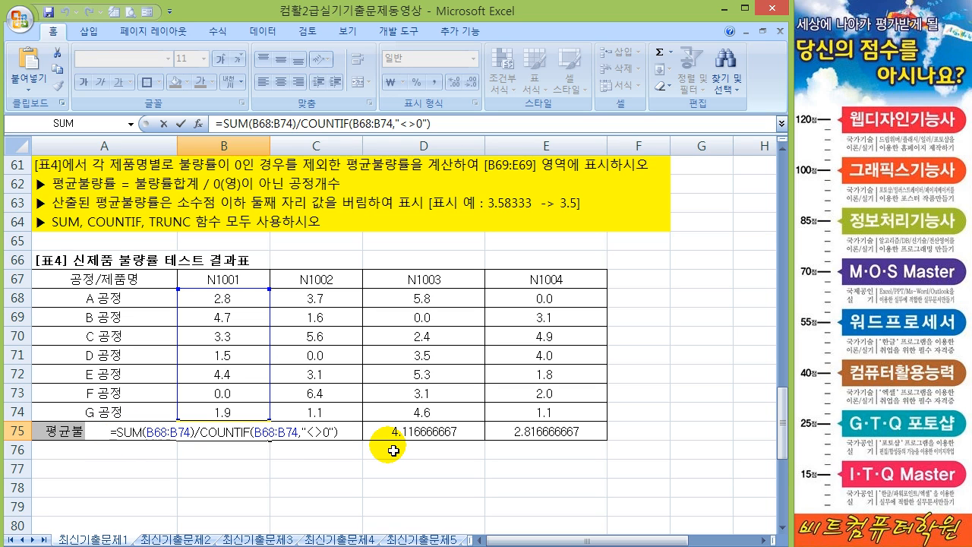
pyautogui.write('TRUNC(')
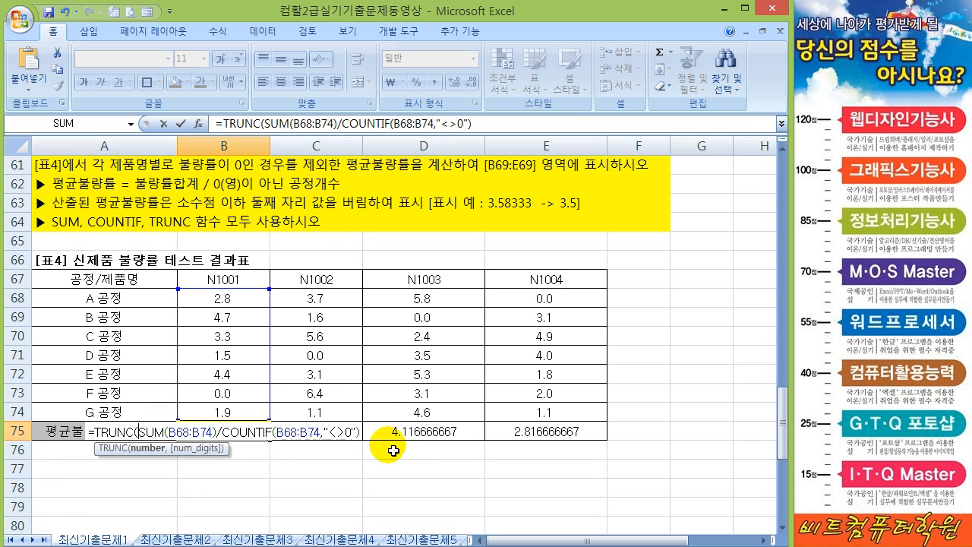
pyautogui.click(366, 437)
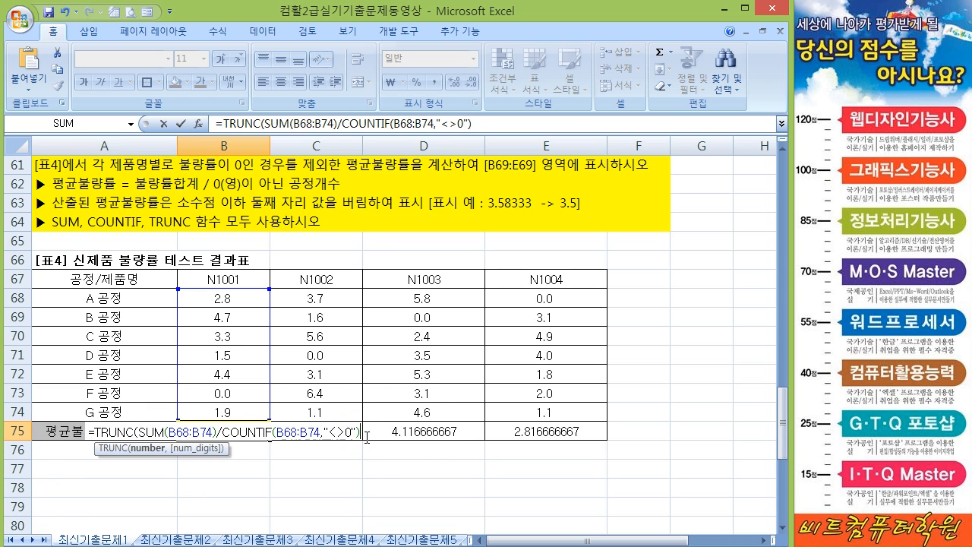
pyautogui.write(',1)')
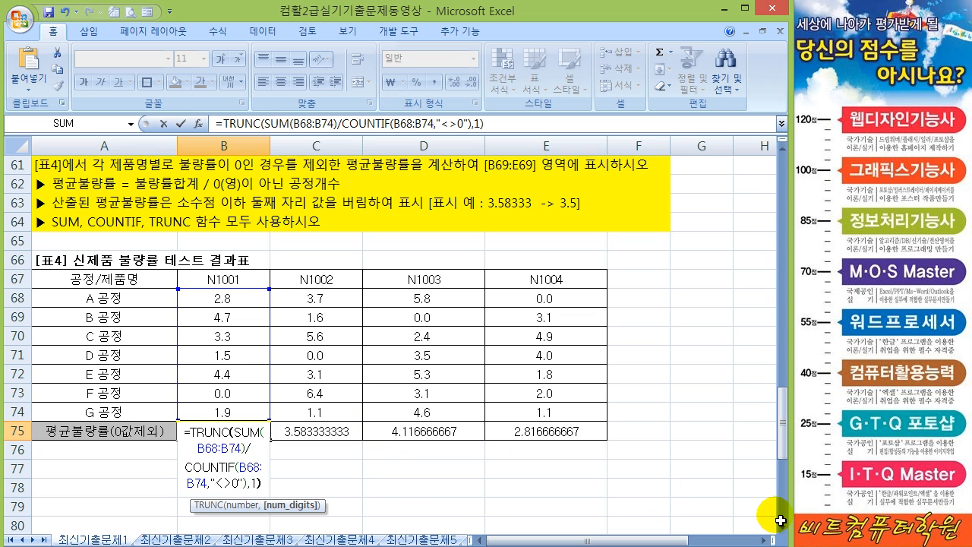
pyautogui.press('Return')
pyautogui.click(220, 431)
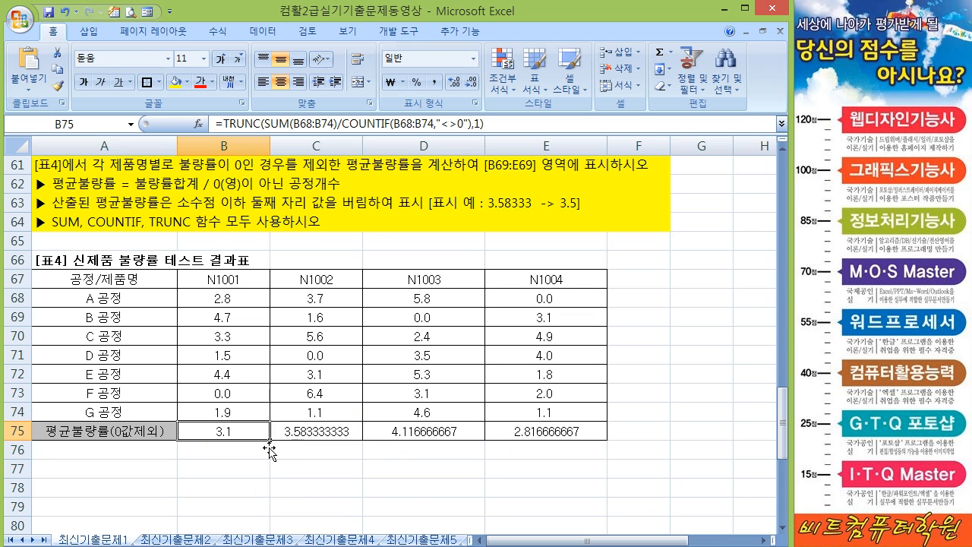
pyautogui.moveTo(270, 441); pyautogui.dragTo(587, 444)
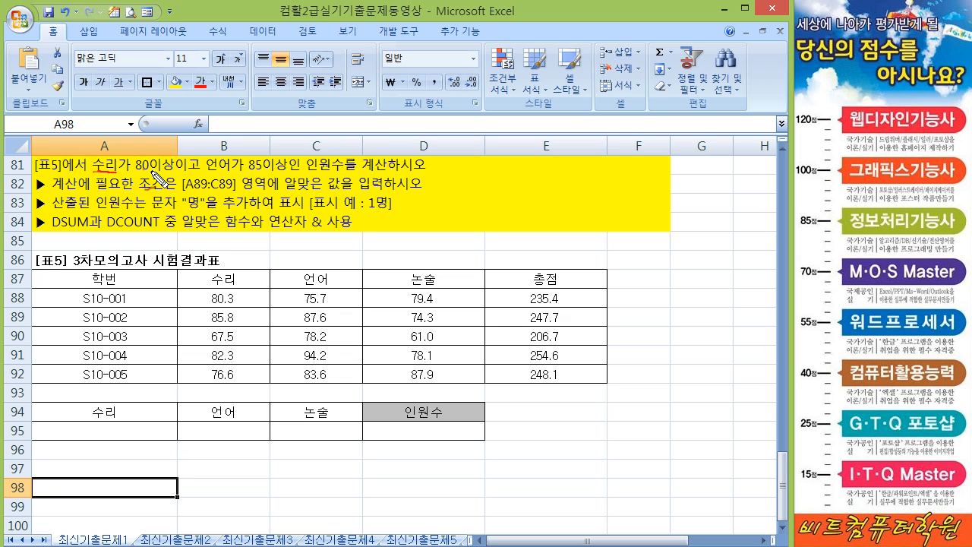
# Step: Examine the [표5] task's 수리 and 언어 conditions, the criteria headers in row 94, the "명" display format, and the DSUM and DCOUNT options
pyautogui.moveTo(135, 166)
pyautogui.mouseDown()
pyautogui.moveTo(163, 152)
pyautogui.moveTo(137, 170)
pyautogui.mouseUp()
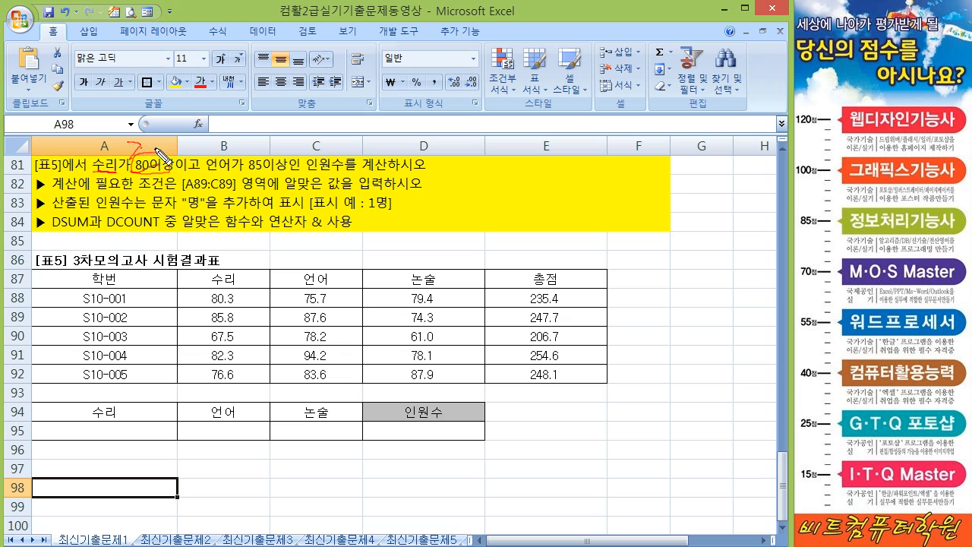
pyautogui.moveTo(218, 171)
pyautogui.mouseDown()
pyautogui.moveTo(245, 142)
pyautogui.moveTo(277, 183)
pyautogui.mouseUp()
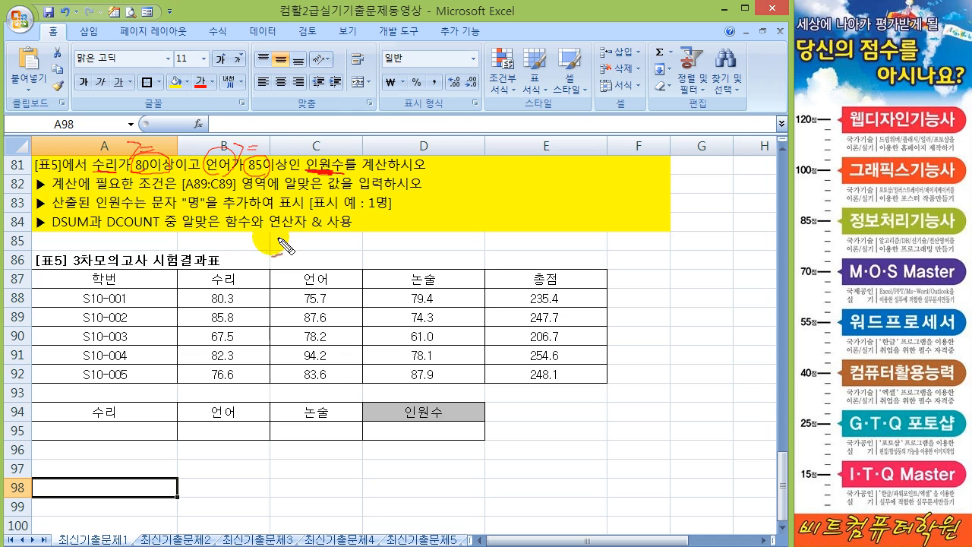
pyautogui.moveTo(182, 192); pyautogui.dragTo(228, 199)
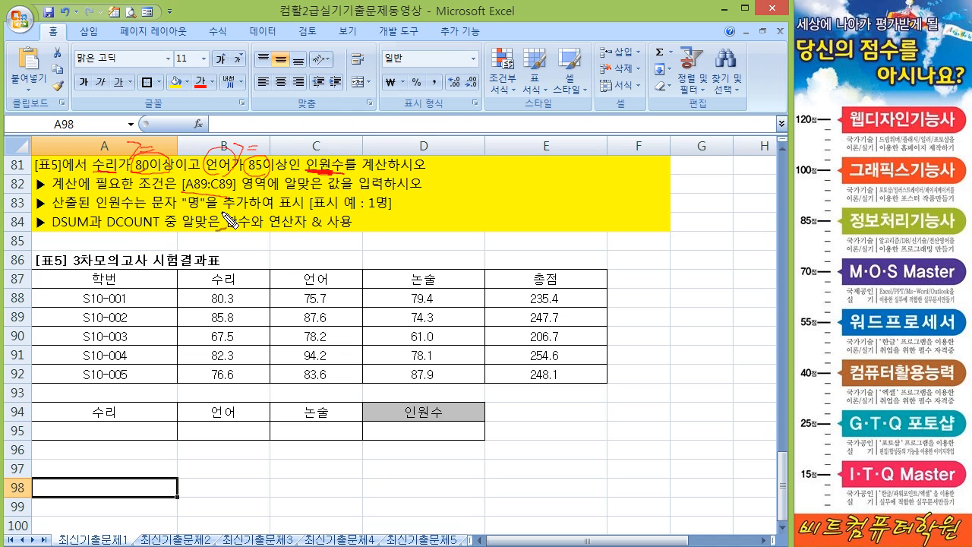
pyautogui.moveTo(108, 403); pyautogui.dragTo(124, 433)
pyautogui.moveTo(215, 403); pyautogui.dragTo(230, 402)
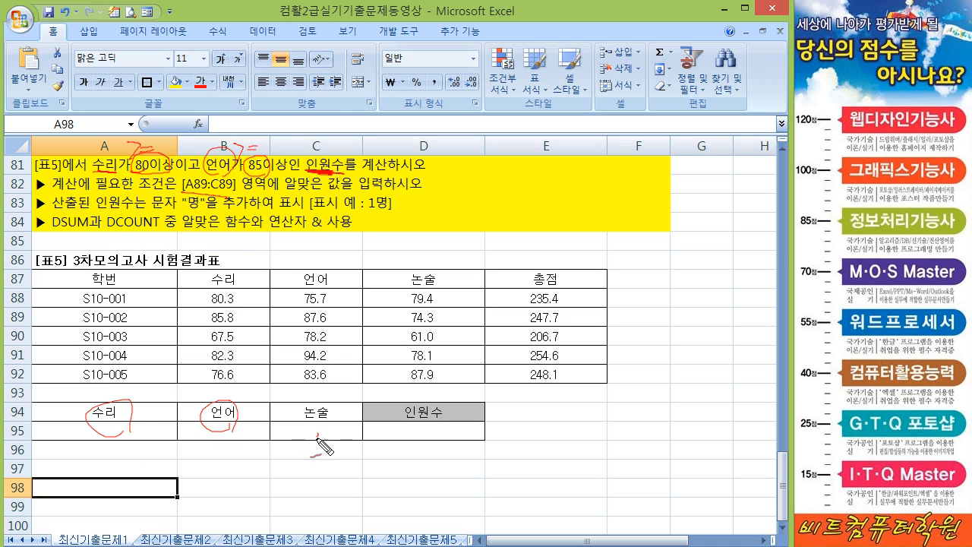
pyautogui.moveTo(331, 405); pyautogui.dragTo(307, 444)
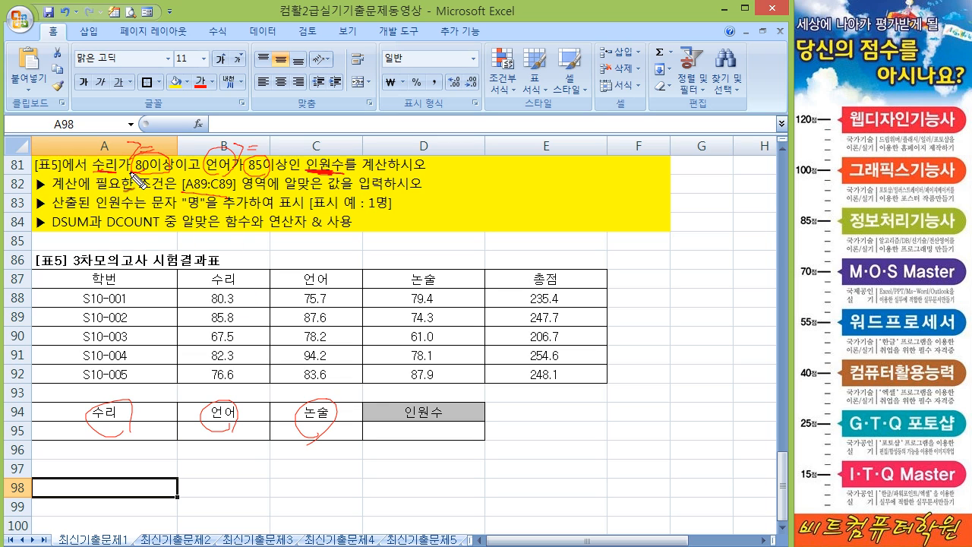
pyautogui.moveTo(330, 399); pyautogui.dragTo(287, 441)
pyautogui.moveTo(294, 400); pyautogui.dragTo(335, 442)
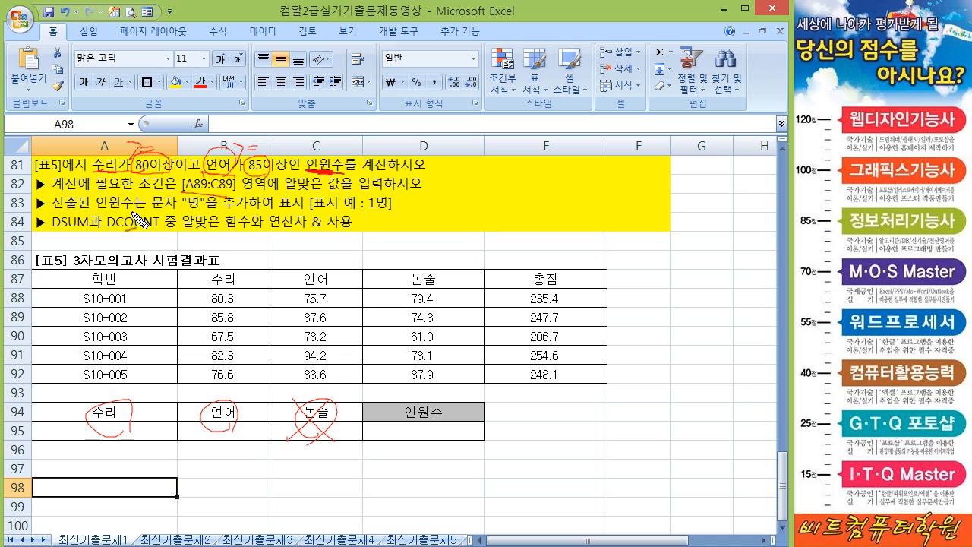
pyautogui.moveTo(193, 212); pyautogui.dragTo(208, 197)
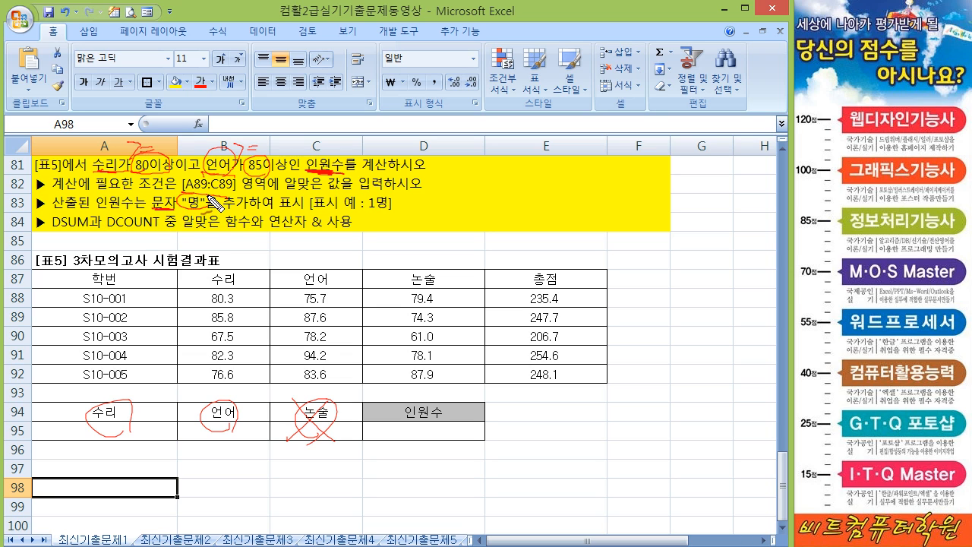
pyautogui.moveTo(392, 424); pyautogui.dragTo(405, 428)
pyautogui.moveTo(401, 448); pyautogui.dragTo(431, 439)
pyautogui.moveTo(435, 443); pyautogui.dragTo(445, 439)
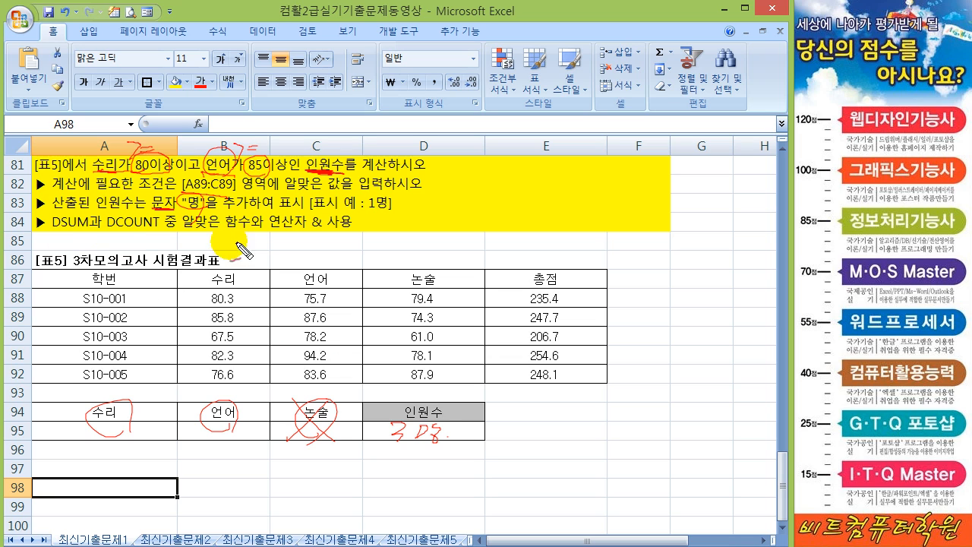
pyautogui.moveTo(67, 236); pyautogui.dragTo(94, 230)
pyautogui.moveTo(154, 230)
pyautogui.mouseDown()
pyautogui.moveTo(135, 234)
pyautogui.moveTo(202, 230)
pyautogui.mouseUp()
pyautogui.moveTo(106, 199); pyautogui.dragTo(47, 239)
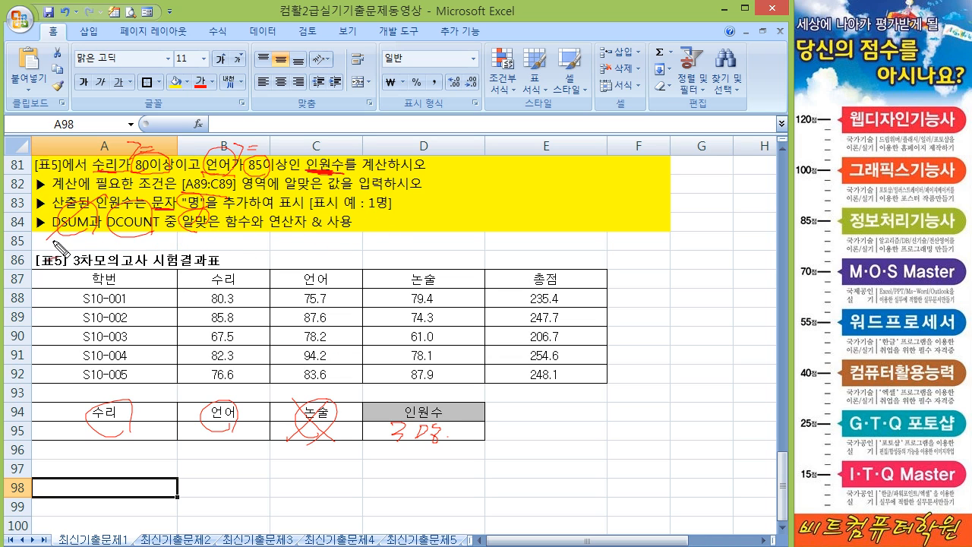
pyautogui.moveTo(63, 183)
pyautogui.mouseDown()
pyautogui.moveTo(90, 240)
pyautogui.moveTo(155, 232)
pyautogui.mouseUp()
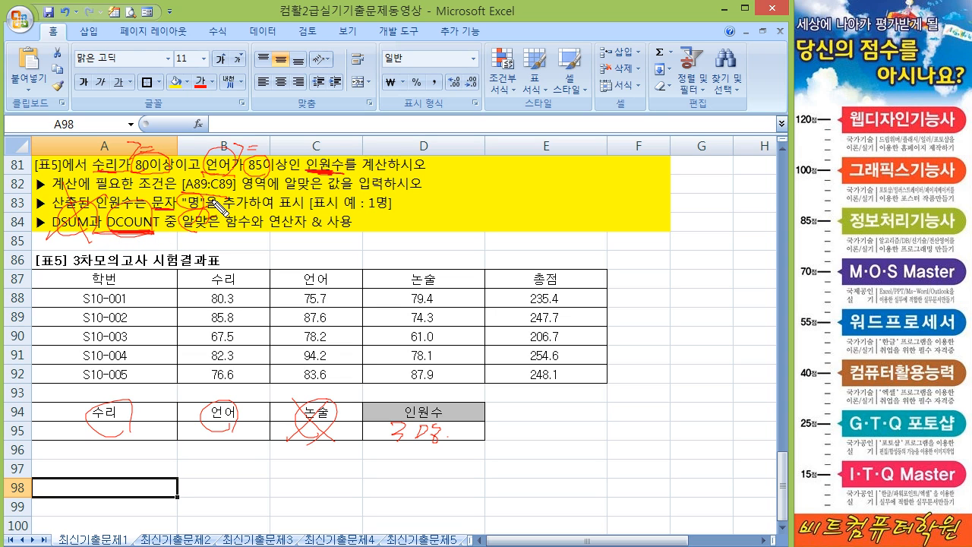
pyautogui.press('Escape')
# Step: Enter the criteria >=80 under 수리 in A95 and >=85 under 언어 in B95
pyautogui.click(131, 432)
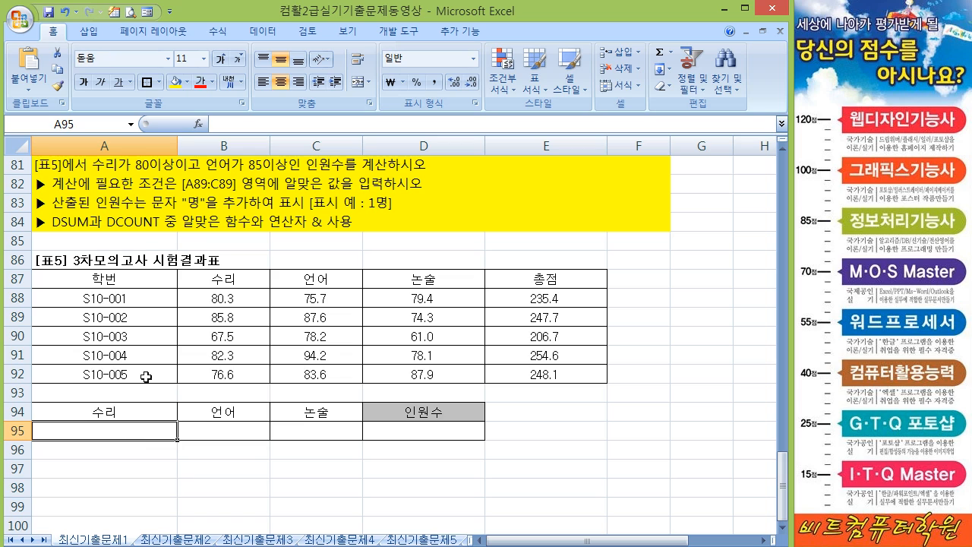
pyautogui.write('>')
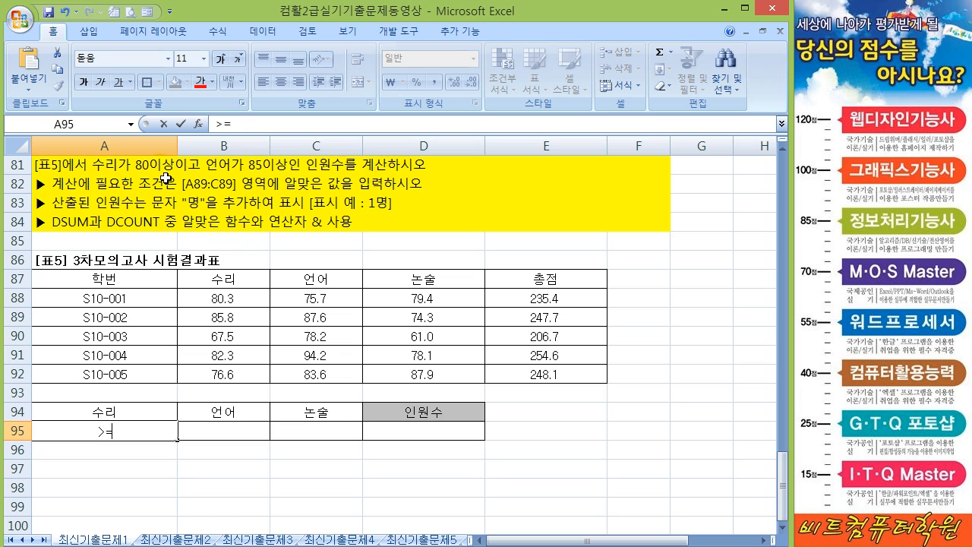
pyautogui.write('=80')
pyautogui.press('Tab')
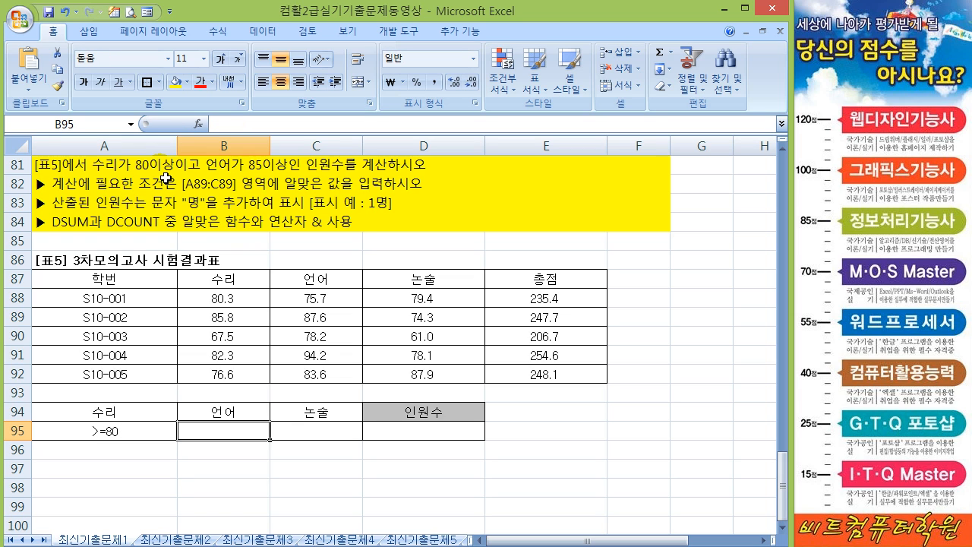
pyautogui.write('>=85')
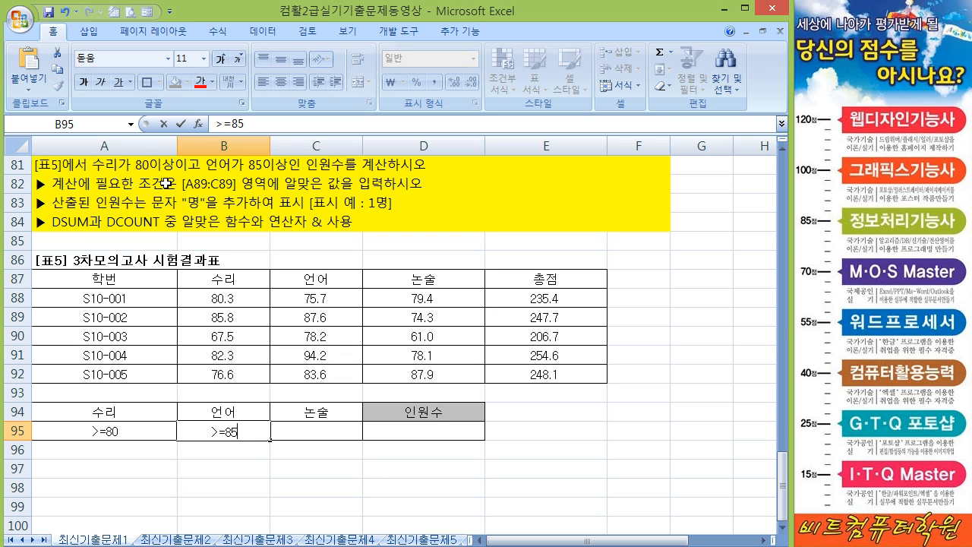
pyautogui.press('Return')
# Step: Try placing the 언어 condition one row lower in B96, and return it to B95
pyautogui.click(187, 167)
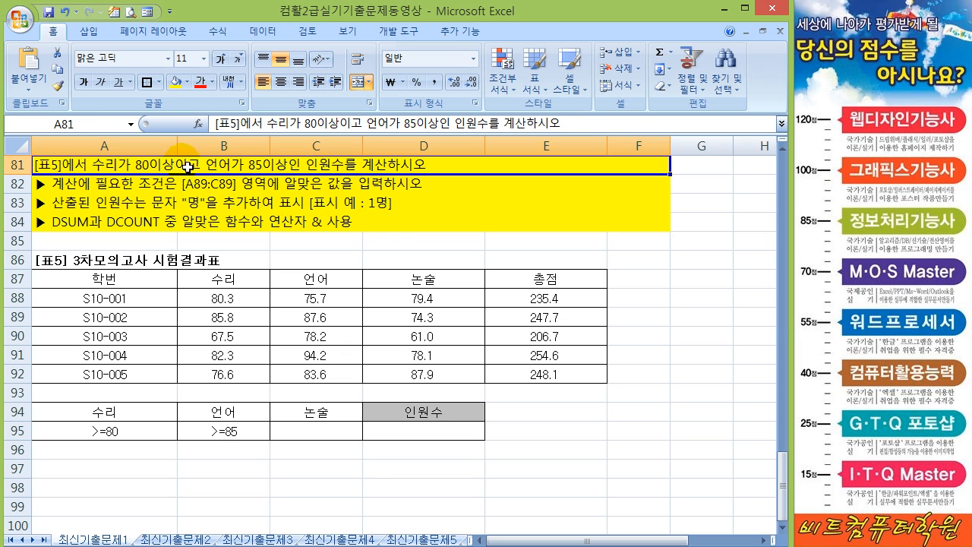
pyautogui.click(174, 465)
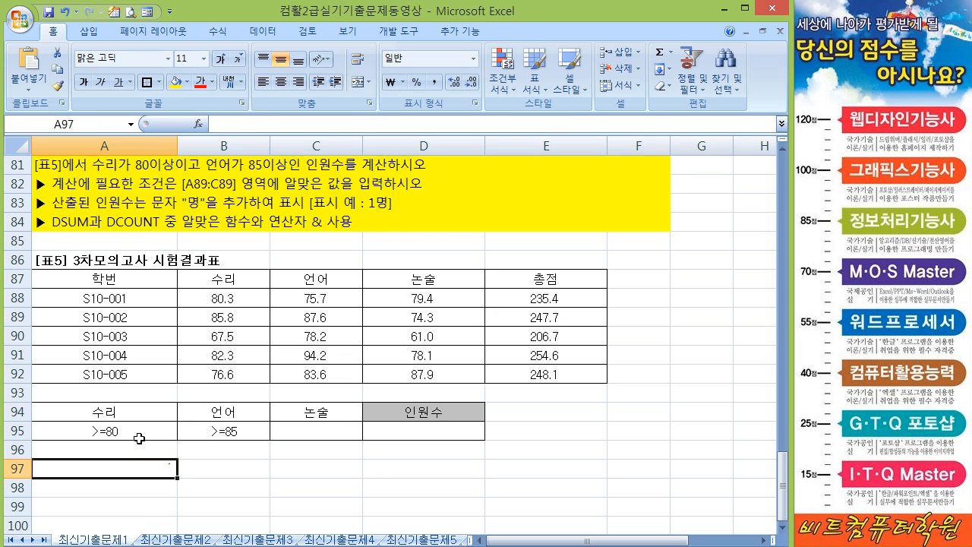
pyautogui.moveTo(136, 439); pyautogui.dragTo(218, 438)
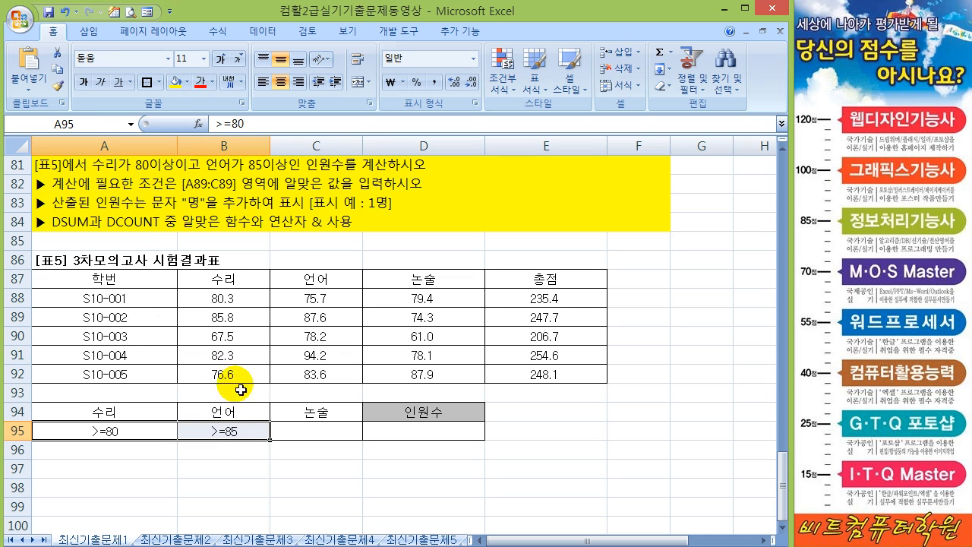
pyautogui.click(230, 437)
pyautogui.moveTo(232, 447); pyautogui.dragTo(264, 466)
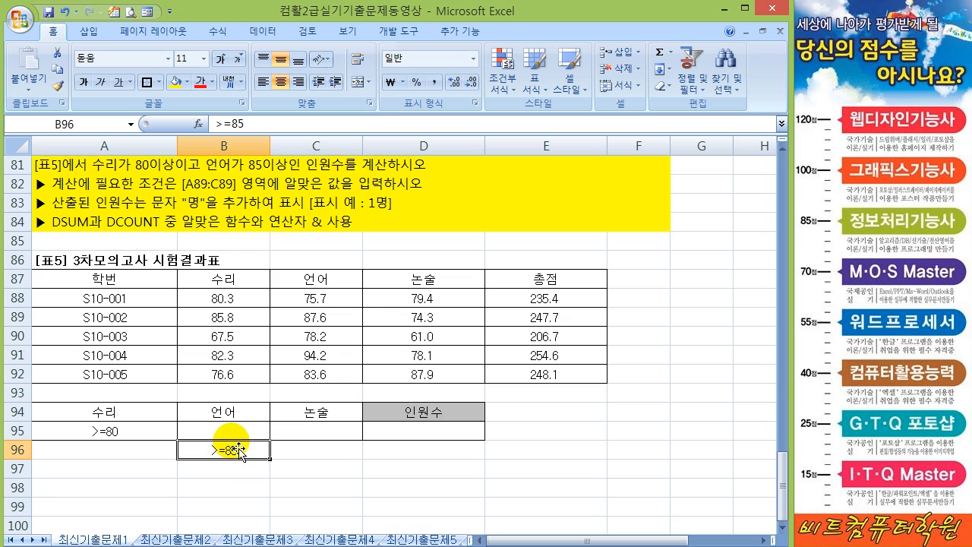
pyautogui.moveTo(224, 442); pyautogui.dragTo(232, 433)
# Step: Start a syntax note in D93, above the 인원수 header, with the text DCOUNT(
pyautogui.click(422, 437)
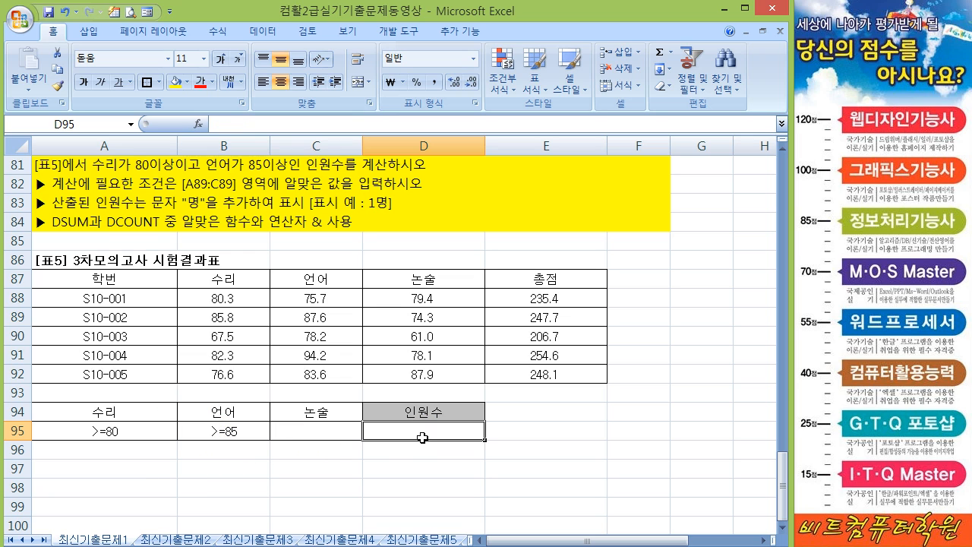
pyautogui.click(422, 438)
pyautogui.press('Up')
pyautogui.press('Up')
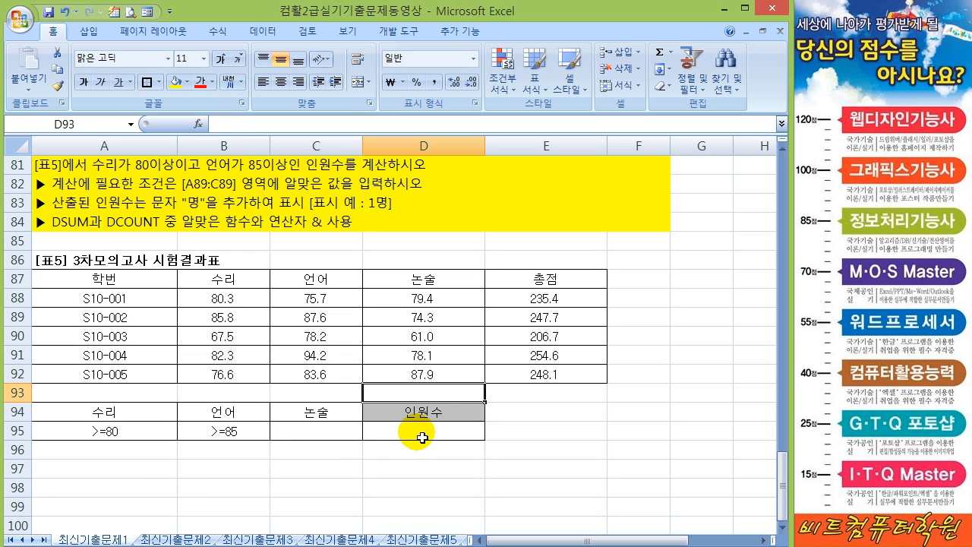
pyautogui.write('ㅇ채ㅕ')
pyautogui.press('Escape')
pyautogui.press('Hangul')
pyautogui.write('DCOUNT(')
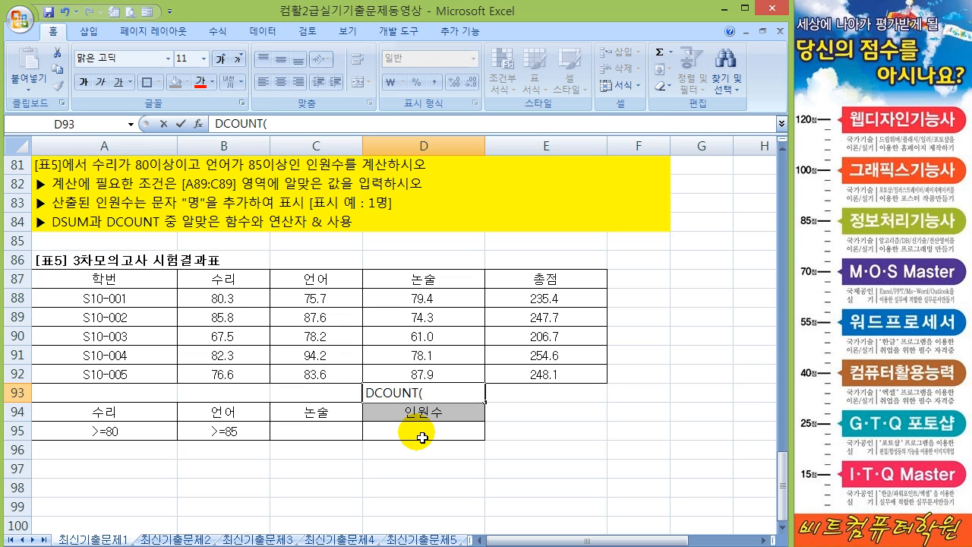
# Step: Add 데이터베이스범위 followed by a comma as the first argument of the D93 syntax note
pyautogui.write('데이터')
pyautogui.write('이스')
pyautogui.press('BackSpace')
pyautogui.press('BackSpace')
pyautogui.press('BackSpace')
pyautogui.press('BackSpace')
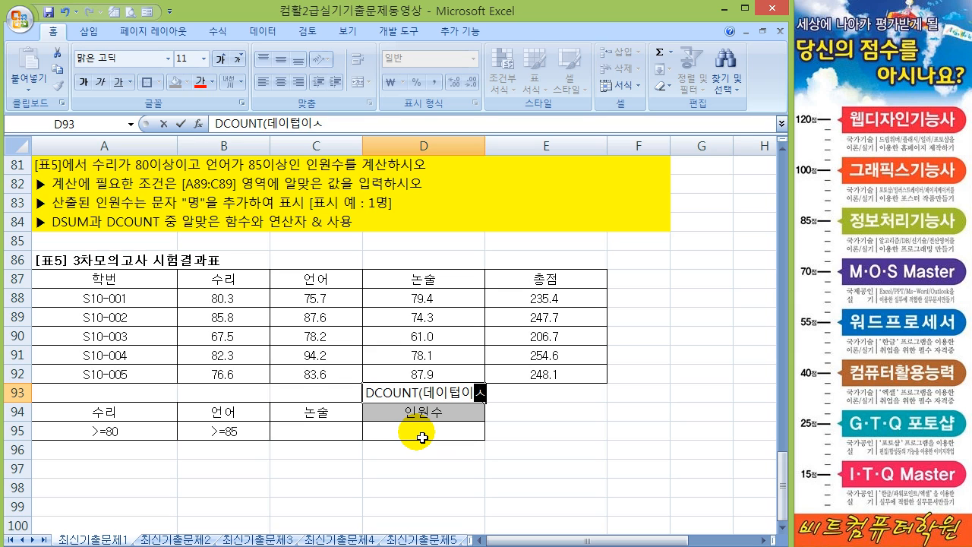
pyautogui.write('터엡이스')
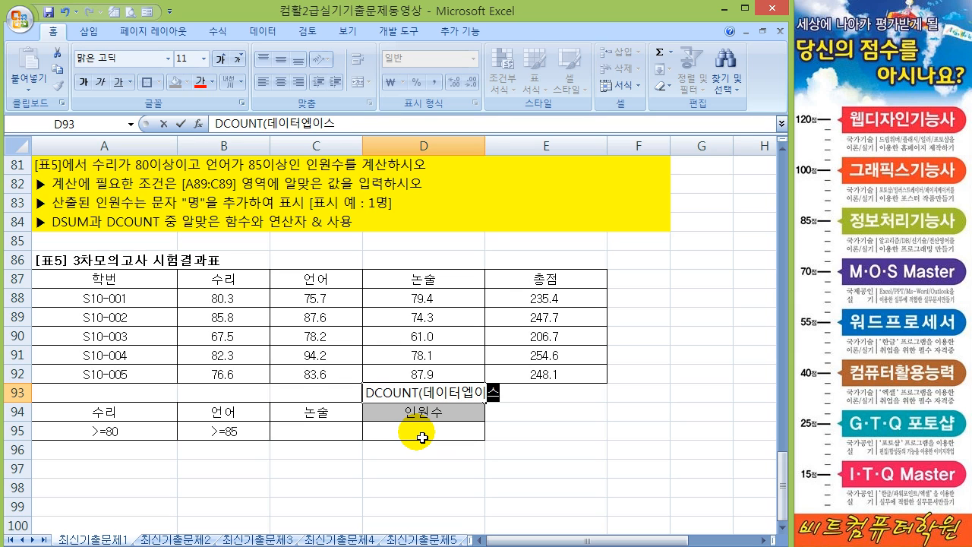
pyautogui.write('베이스범위,')
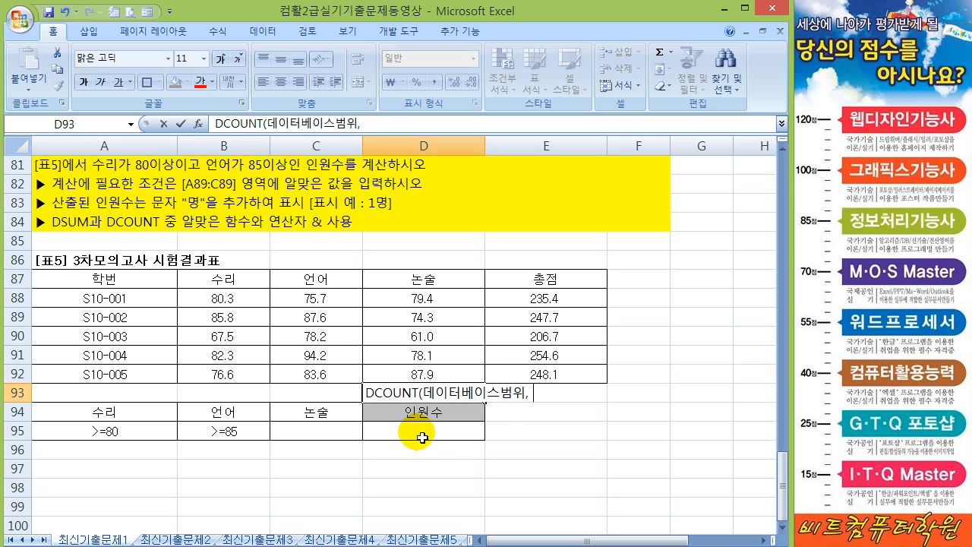
# Step: Complete the D93 syntax note with the arguments 구할 열 클릭, 조건범위) and enter it
pyautogui.write(' 구할 열 클릭,')
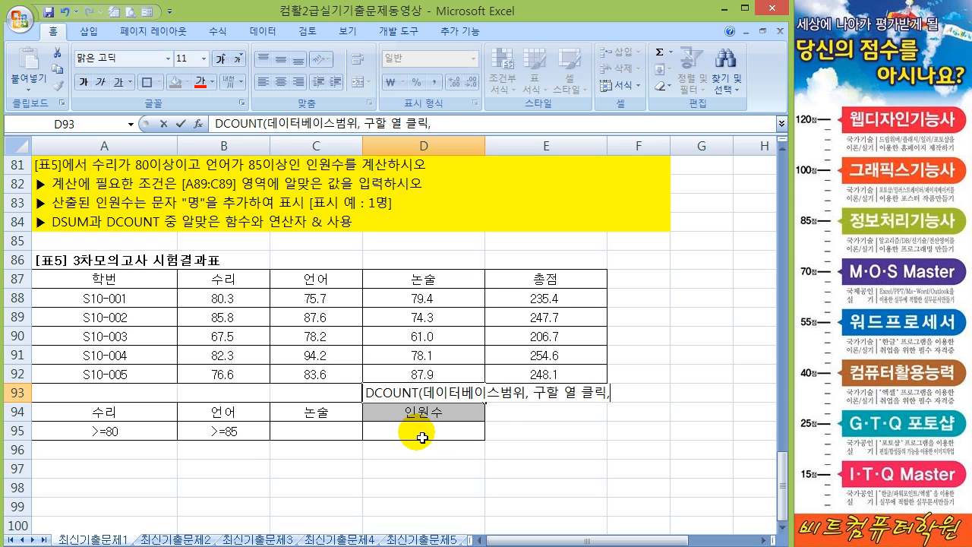
pyautogui.write(' 조건범위)')
pyautogui.press('Return')
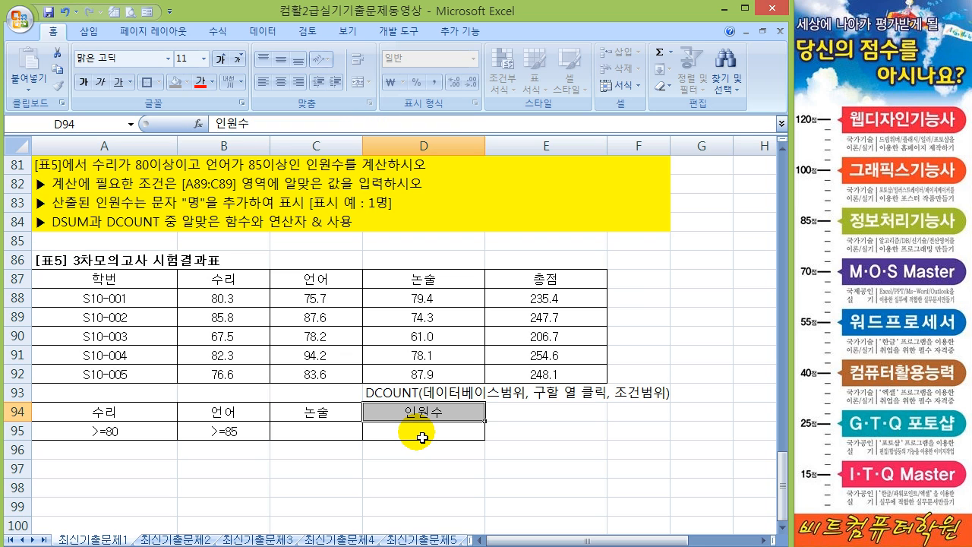
# Step: Begin the formula =DCOUNT( in D95 with the whole [표5] table, A87:E92, as its database argument
pyautogui.click(422, 437)
pyautogui.write('=DCOUNT(')
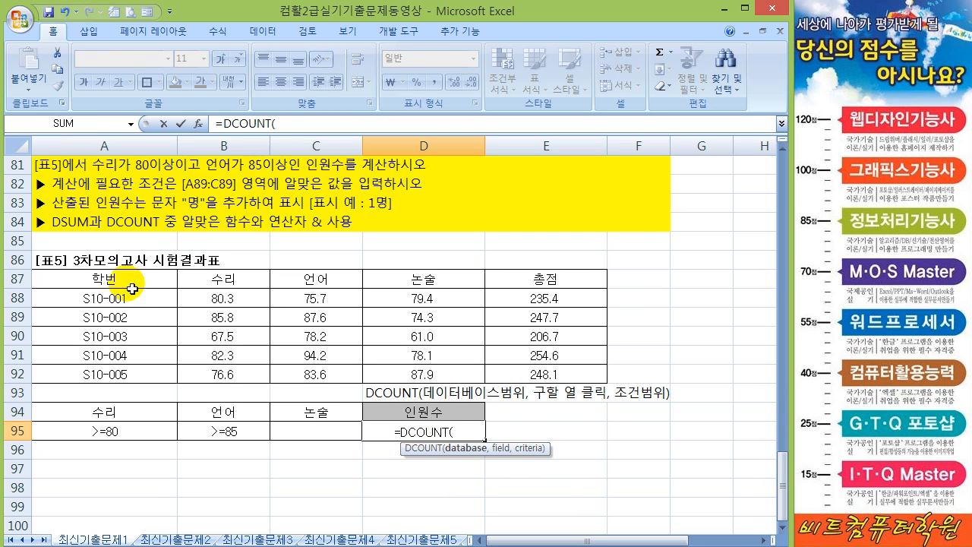
pyautogui.moveTo(125, 281); pyautogui.dragTo(572, 372)
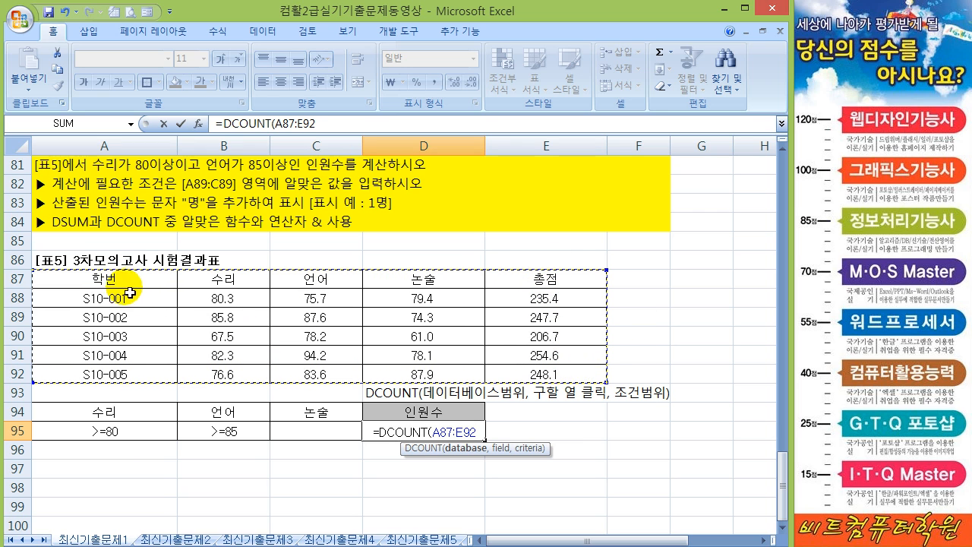
pyautogui.write(',')
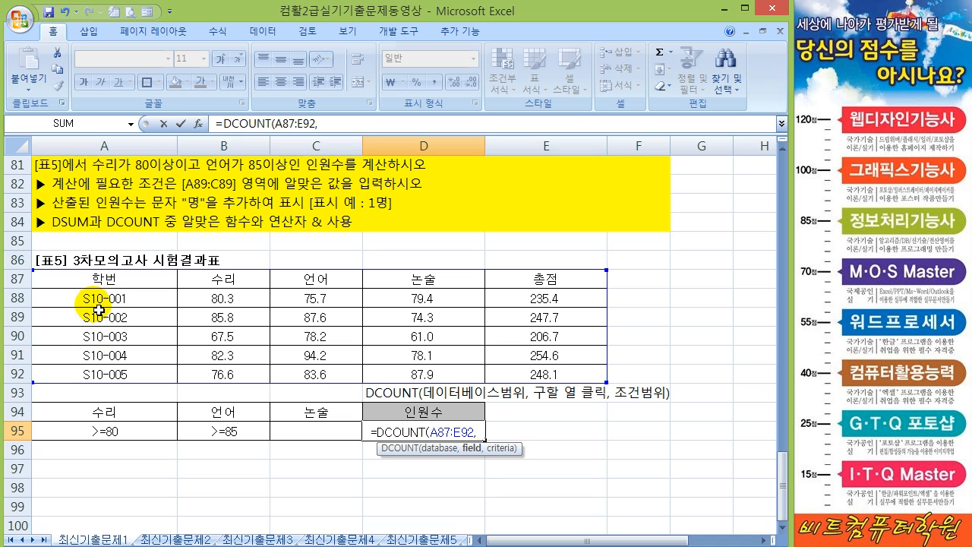
# Step: Try various score column headers and the first 수리 score as the field argument of the DCOUNT formula
pyautogui.click(216, 279)
pyautogui.click(335, 278)
pyautogui.click(431, 281)
pyautogui.click(543, 280)
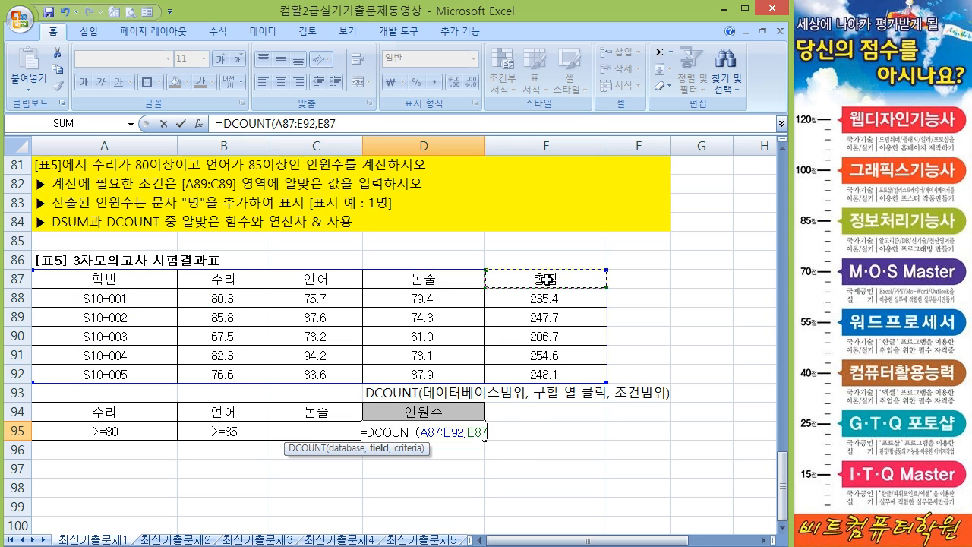
pyautogui.click(425, 280)
pyautogui.click(334, 280)
pyautogui.click(233, 294)
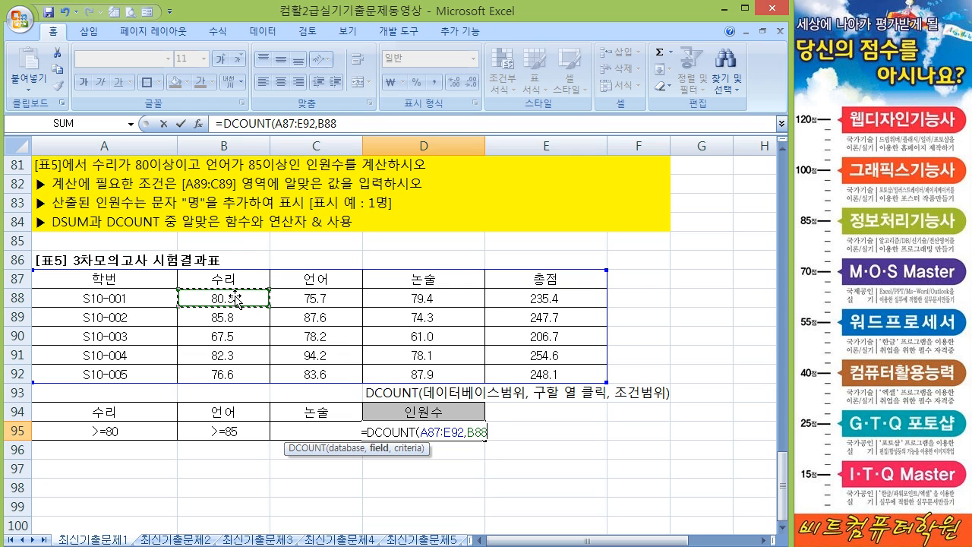
pyautogui.click(230, 279)
pyautogui.click(240, 297)
pyautogui.click(236, 279)
pyautogui.click(310, 286)
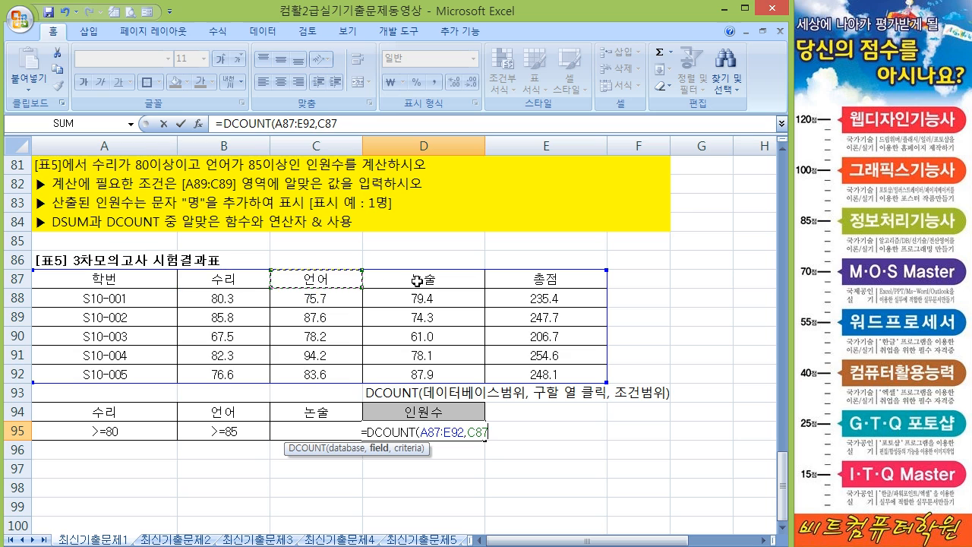
# Step: Complete the D95 DCOUNT formula with the 논술 header D87 as field and A94:B95 as criteria, and enter it
pyautogui.click(424, 280)
pyautogui.write(',')
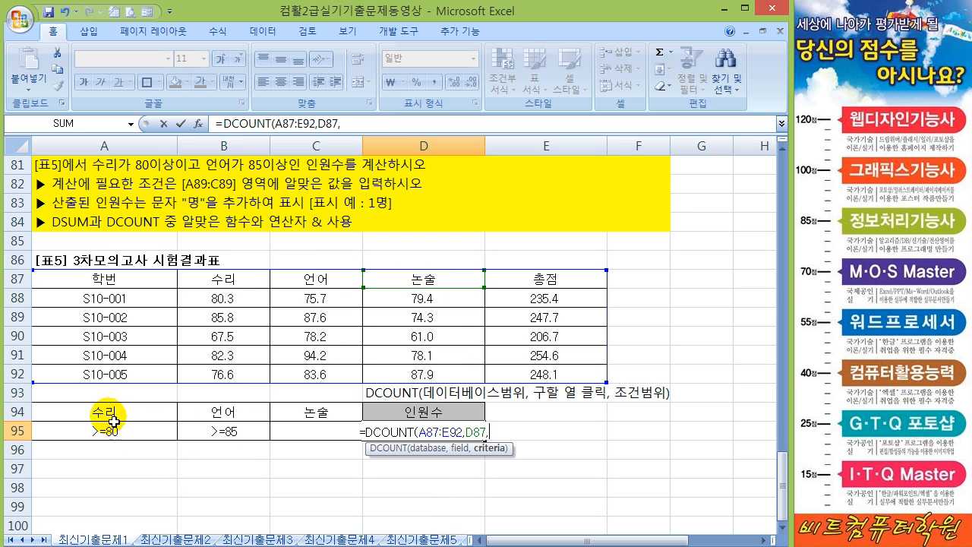
pyautogui.moveTo(159, 410); pyautogui.dragTo(224, 430)
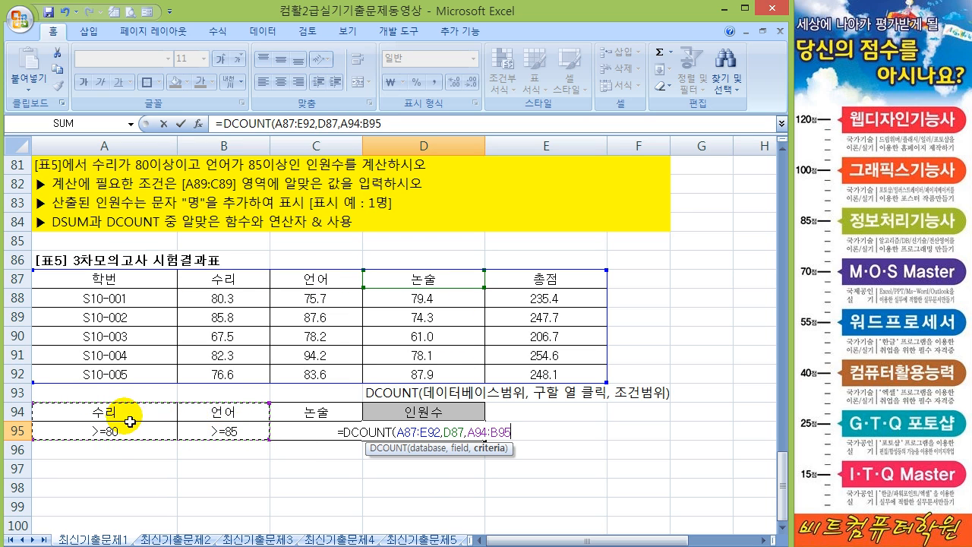
pyautogui.write(')')
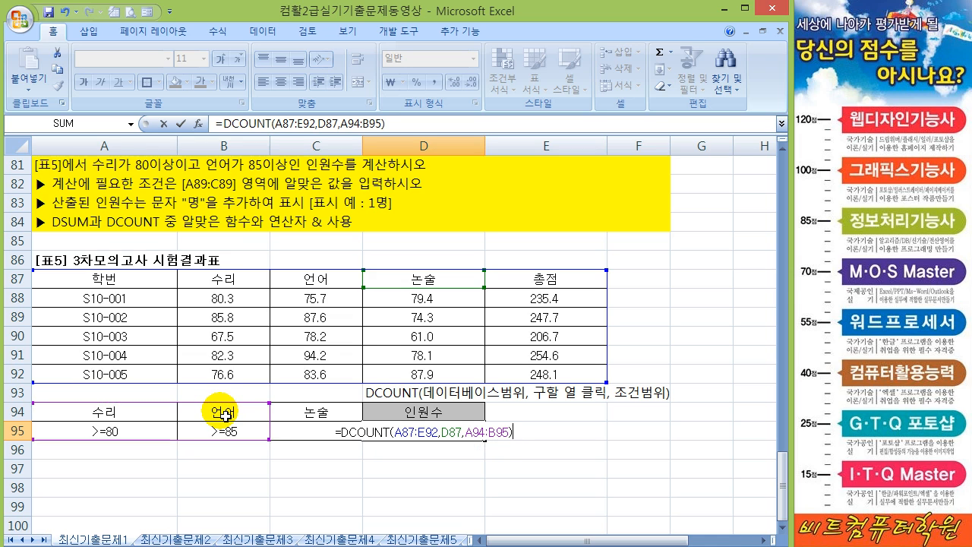
pyautogui.press('Return')
# Step: Append &"명" to the end of the DCOUNT formula in D95
pyautogui.press('Up')
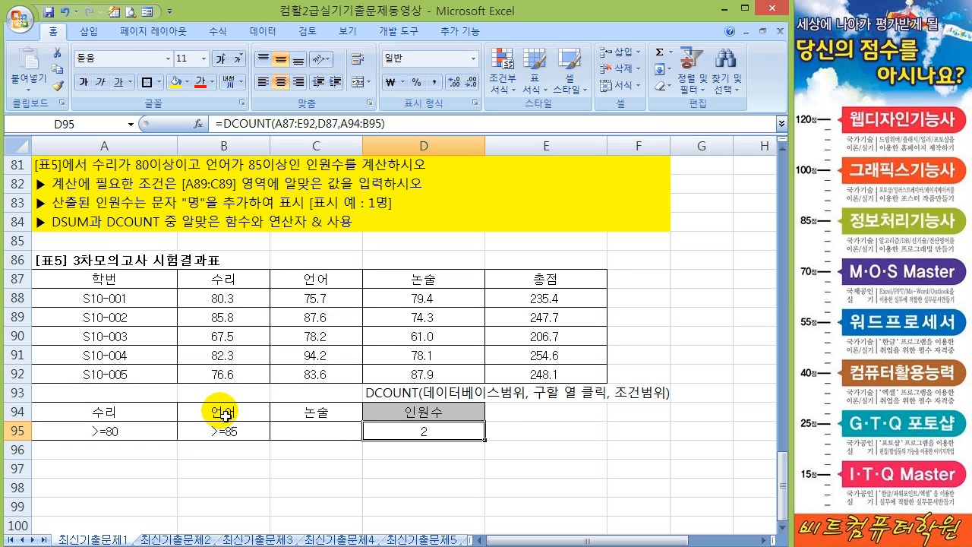
pyautogui.click(430, 125)
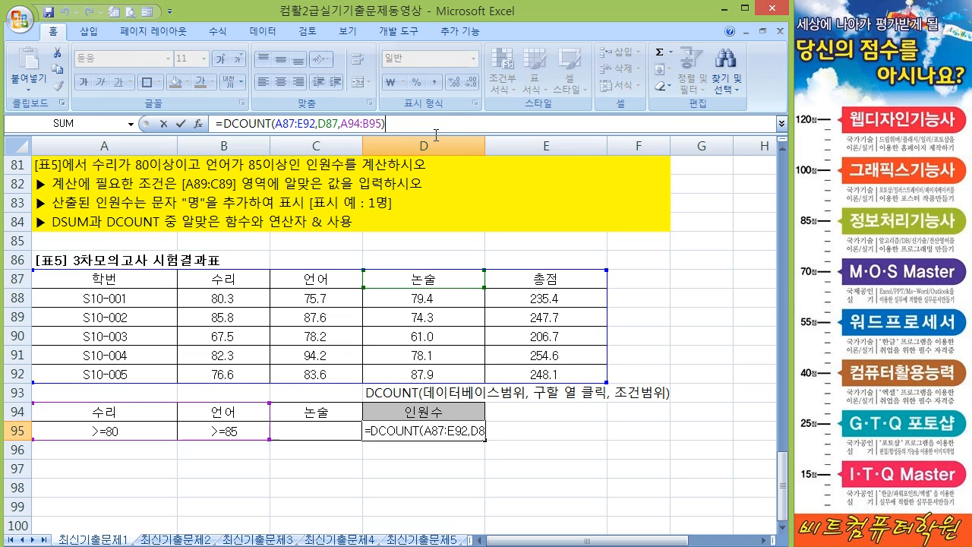
pyautogui.write('&')
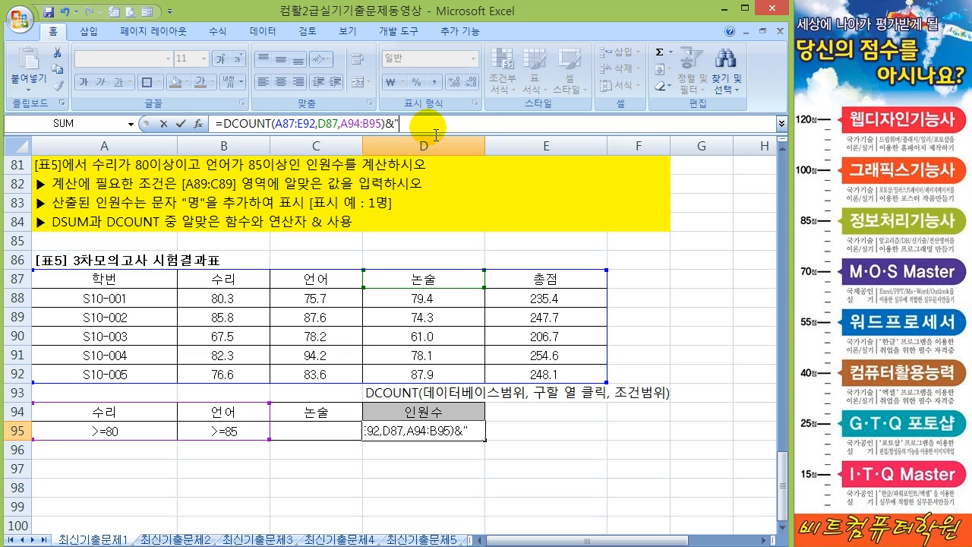
pyautogui.write('"명"')
pyautogui.press('Return')
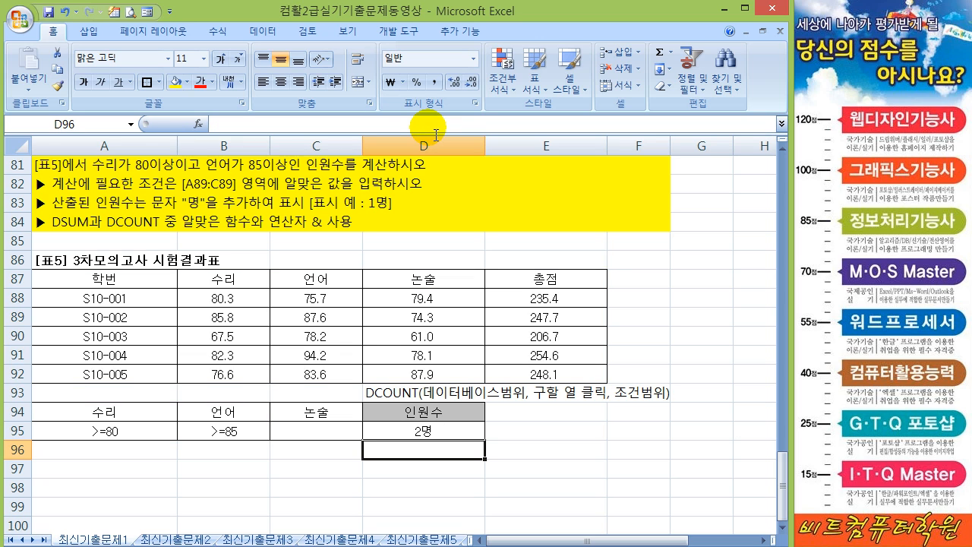